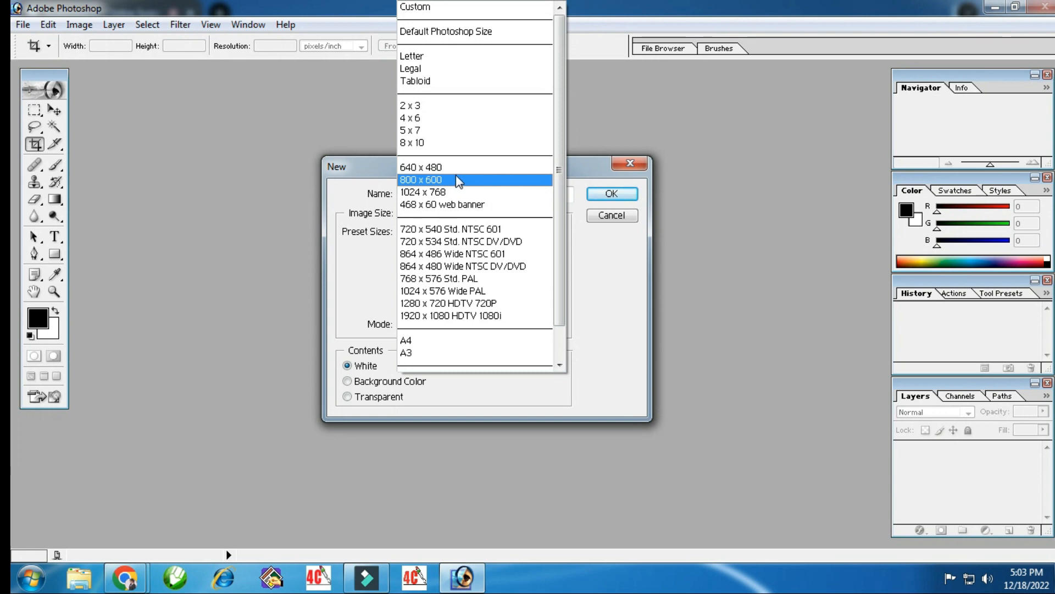
- Create the new document abcd from the A4 preset and maximize its window
{"action": "left_click_drag", "start_coordinate": [558, 192], "coordinate": [564, 262]}
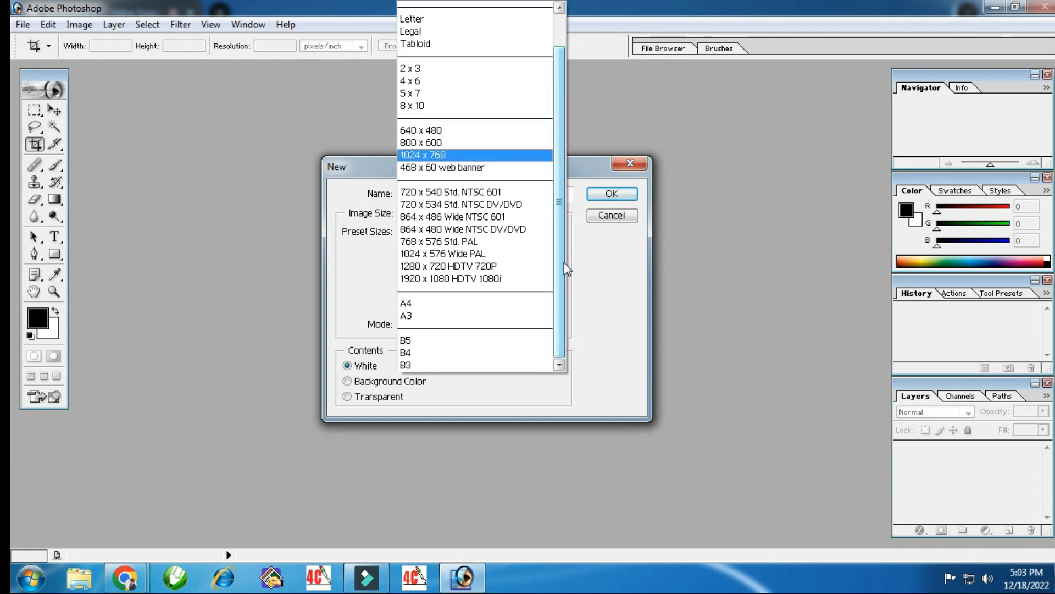
{"action": "left_click", "coordinate": [438, 304]}
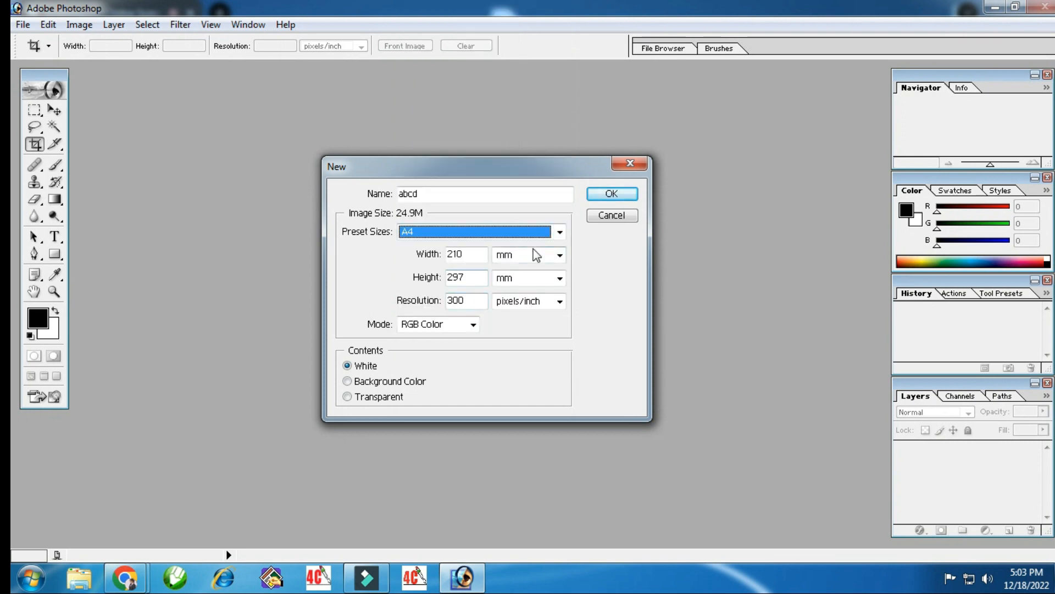
{"action": "left_click", "coordinate": [607, 194]}
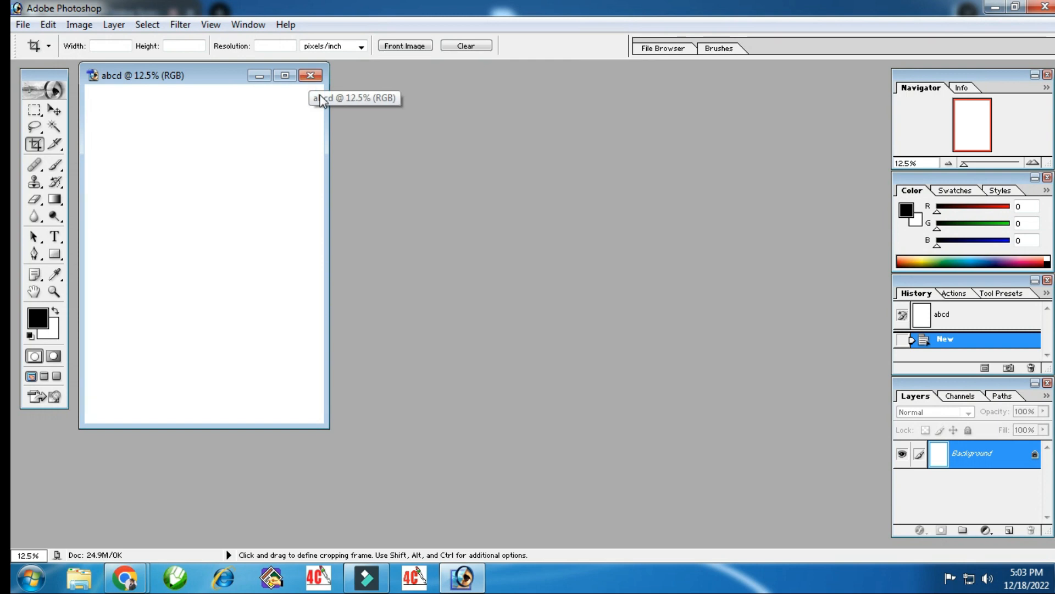
{"action": "left_click", "coordinate": [285, 75]}
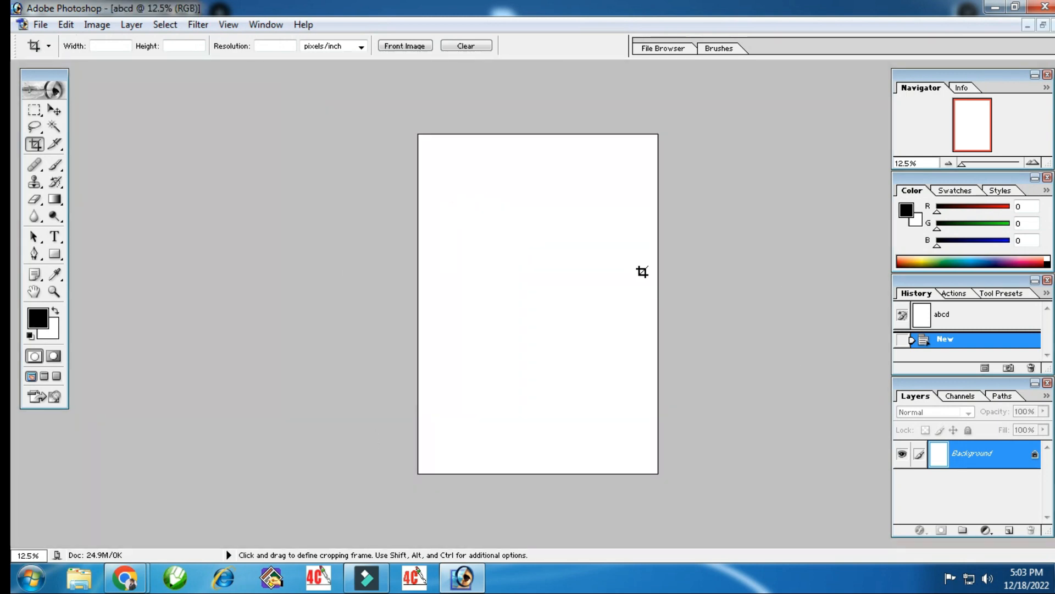
- Close the A4 document and start another new document with the A4 preset size
{"action": "left_click", "coordinate": [40, 24]}
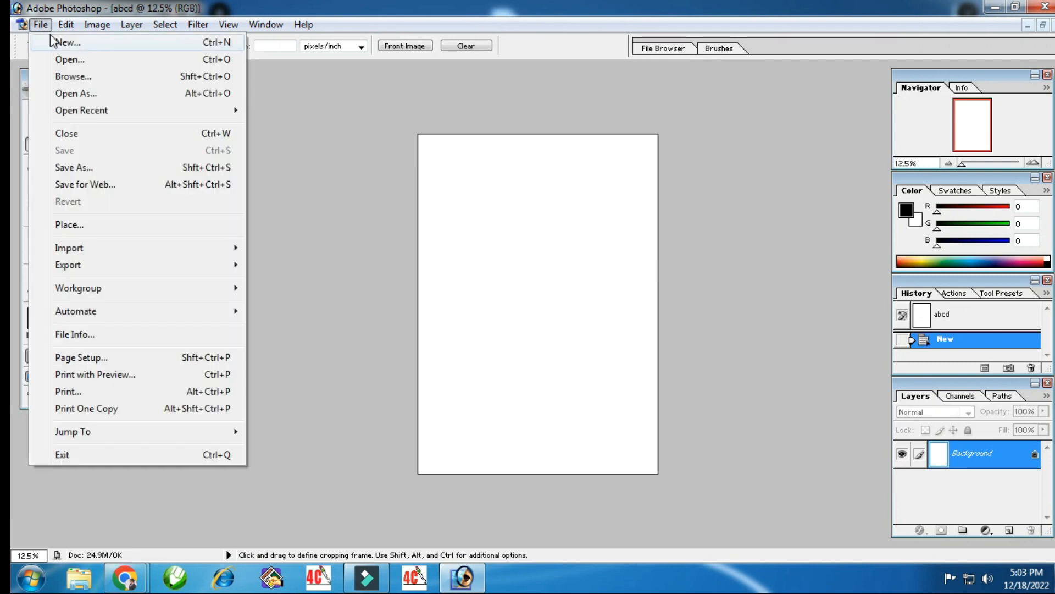
{"action": "left_click", "coordinate": [78, 136]}
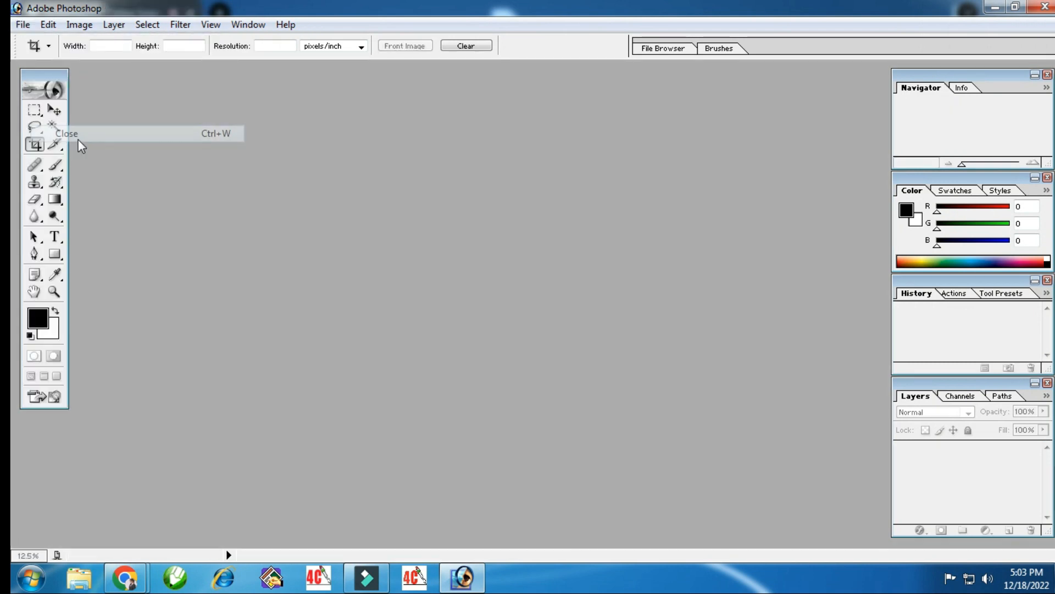
{"action": "left_click", "coordinate": [23, 24]}
{"action": "left_click", "coordinate": [48, 42]}
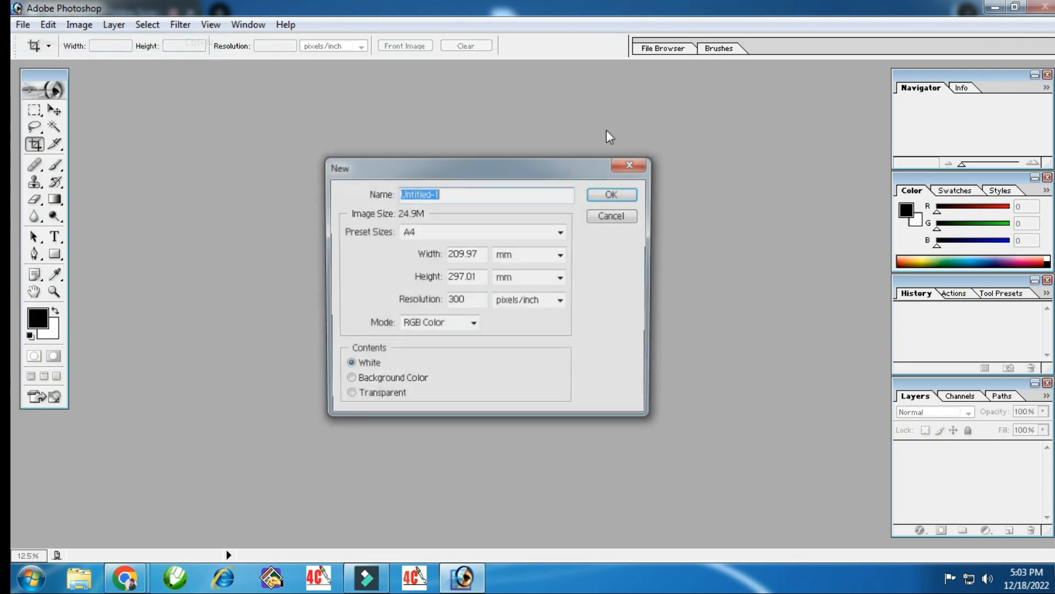
{"action": "left_click_drag", "start_coordinate": [470, 166], "coordinate": [522, 146]}
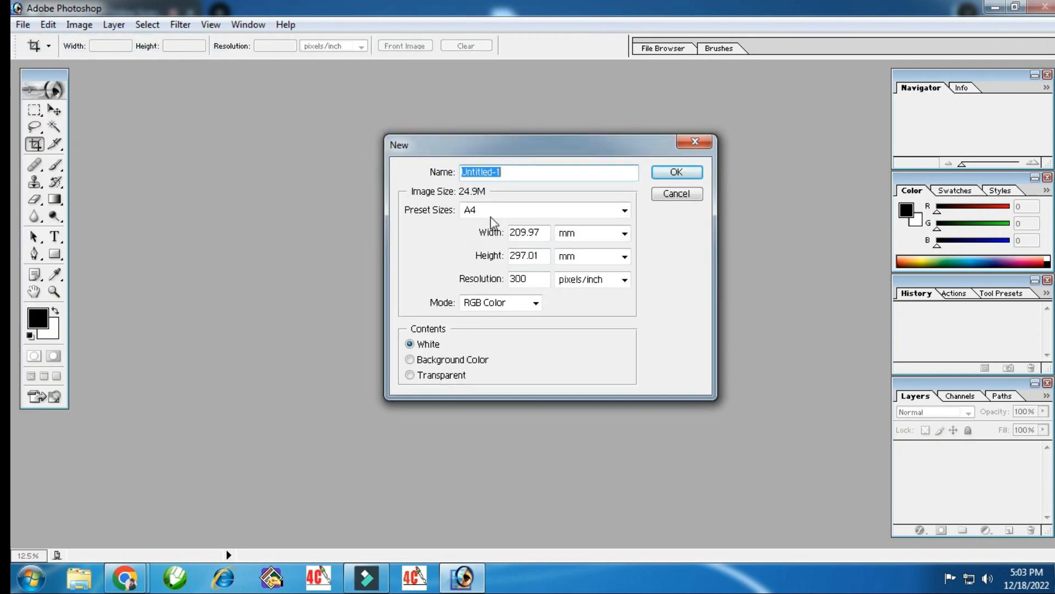
{"action": "left_click", "coordinate": [492, 211]}
{"action": "left_click", "coordinate": [497, 211]}
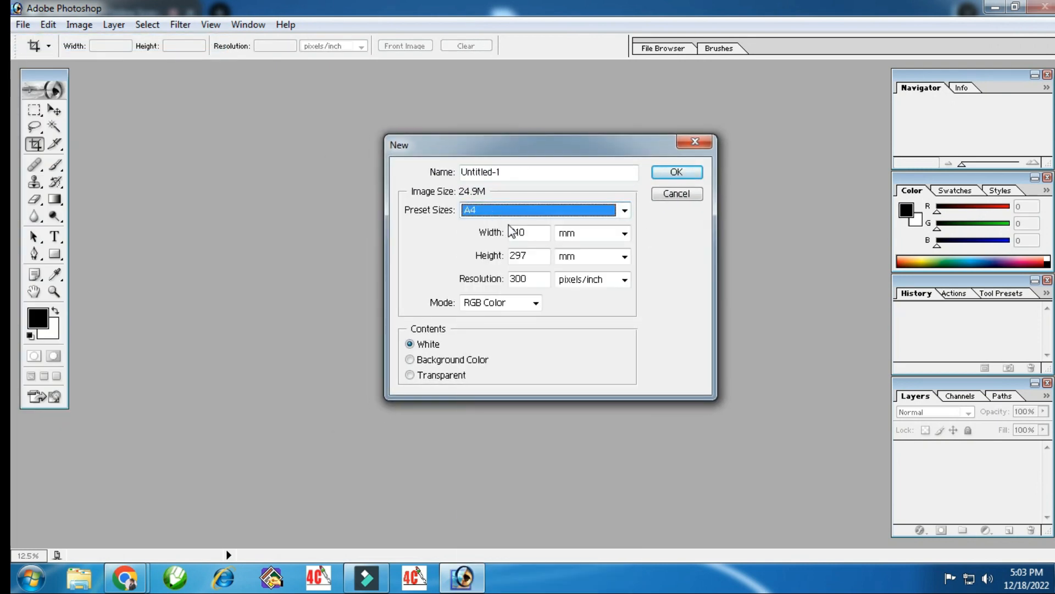
- Set the new document's width to 1080 pixels
{"action": "key", "text": "Tab"}
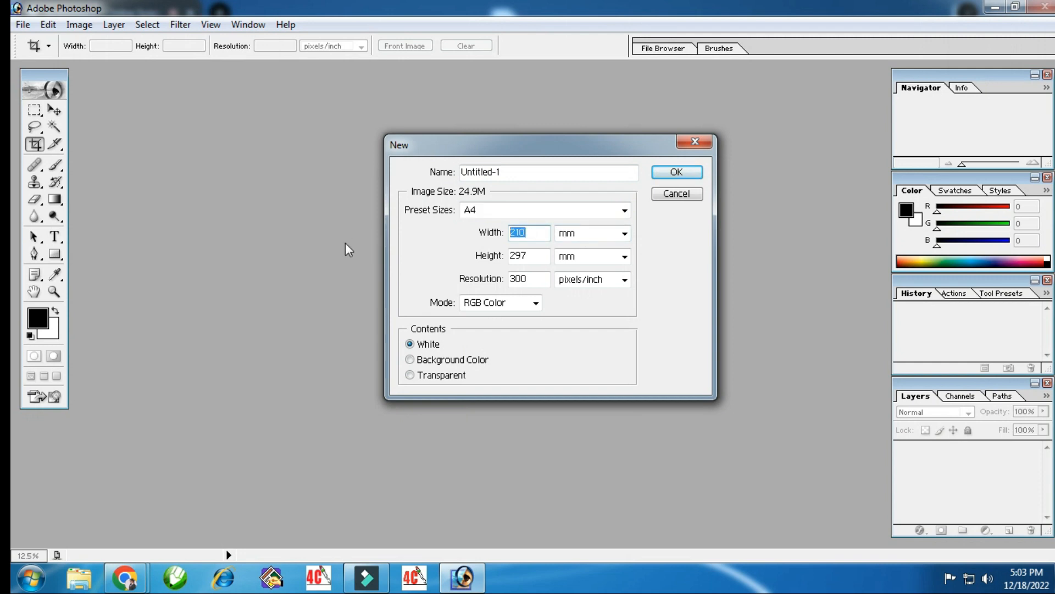
{"action": "type", "text": "102"}
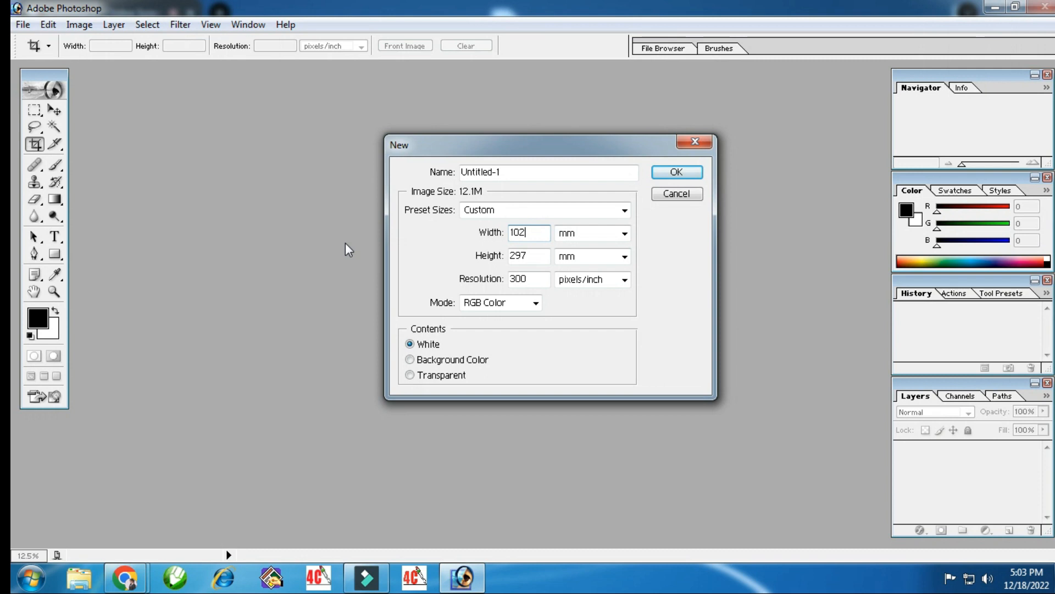
{"action": "type", "text": "0"}
{"action": "key", "text": "BackSpace"}
{"action": "key", "text": "BackSpace"}
{"action": "type", "text": "80"}
{"action": "left_click", "coordinate": [596, 234]}
{"action": "left_click", "coordinate": [593, 254]}
- Set the new document's height to 720 pixels
{"action": "key", "text": "Tab"}
{"action": "type", "text": "720"}
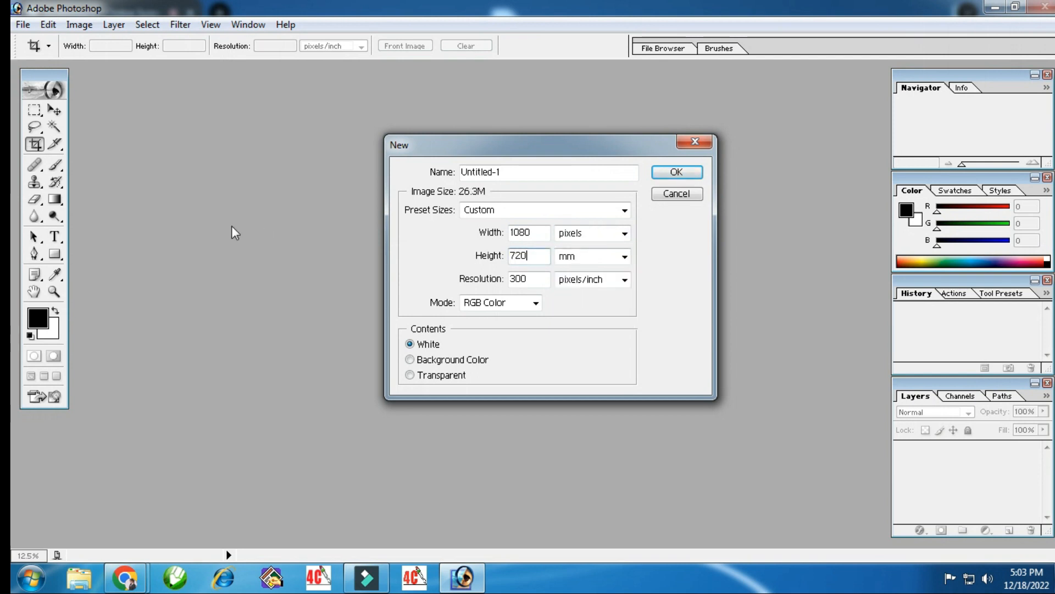
{"action": "left_click", "coordinate": [586, 256]}
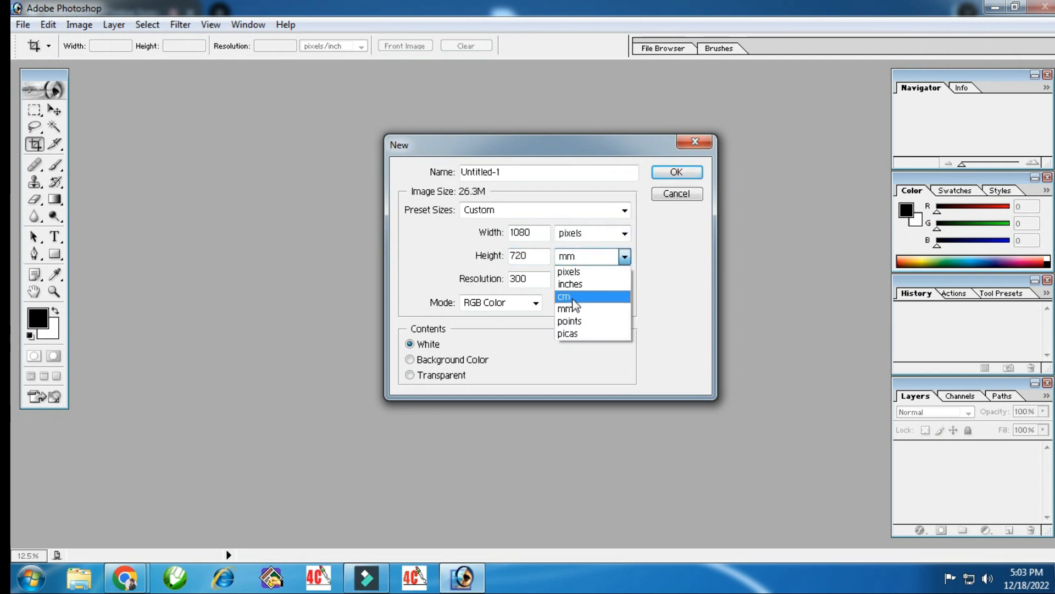
{"action": "left_click", "coordinate": [580, 271]}
- Set the resolution to 200 pixels/inch and create the document in RGB Color mode with white contents
{"action": "key", "text": "Tab"}
{"action": "type", "text": "2"}
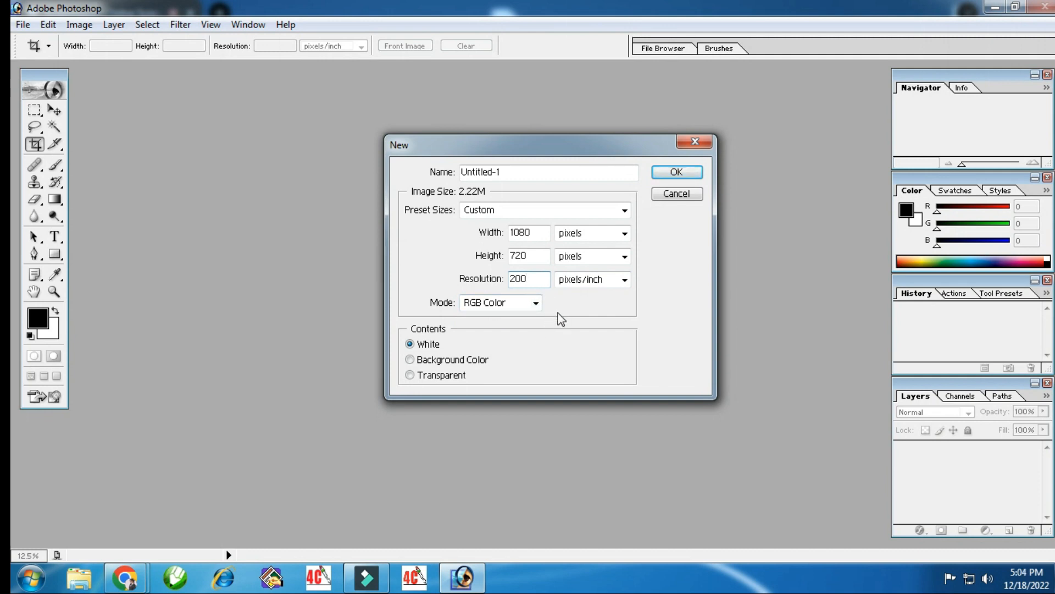
{"action": "left_click", "coordinate": [523, 306]}
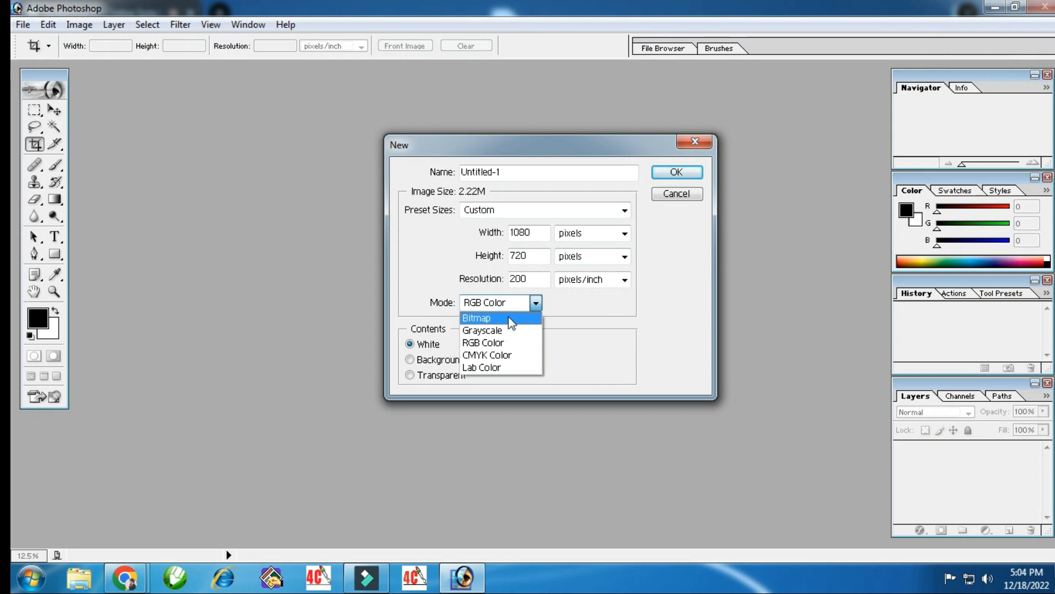
{"action": "left_click", "coordinate": [676, 172]}
{"action": "left_click", "coordinate": [676, 172]}
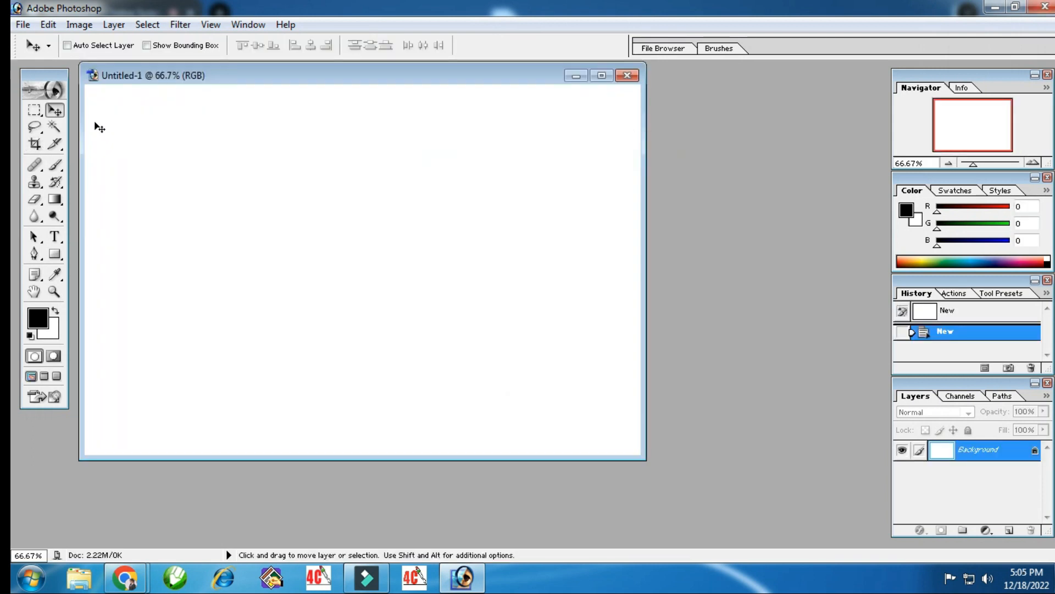
- Open the image P1 from the cigrate folder and maximize its window
{"action": "left_click", "coordinate": [23, 24]}
{"action": "left_click", "coordinate": [41, 60]}
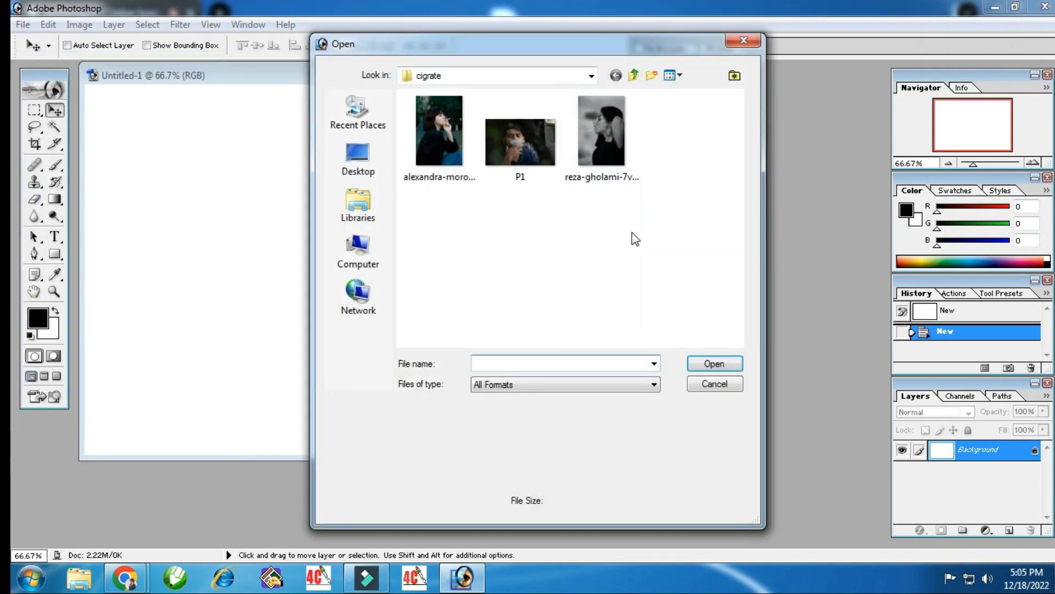
{"action": "left_click", "coordinate": [532, 158]}
{"action": "double_click", "coordinate": [532, 159]}
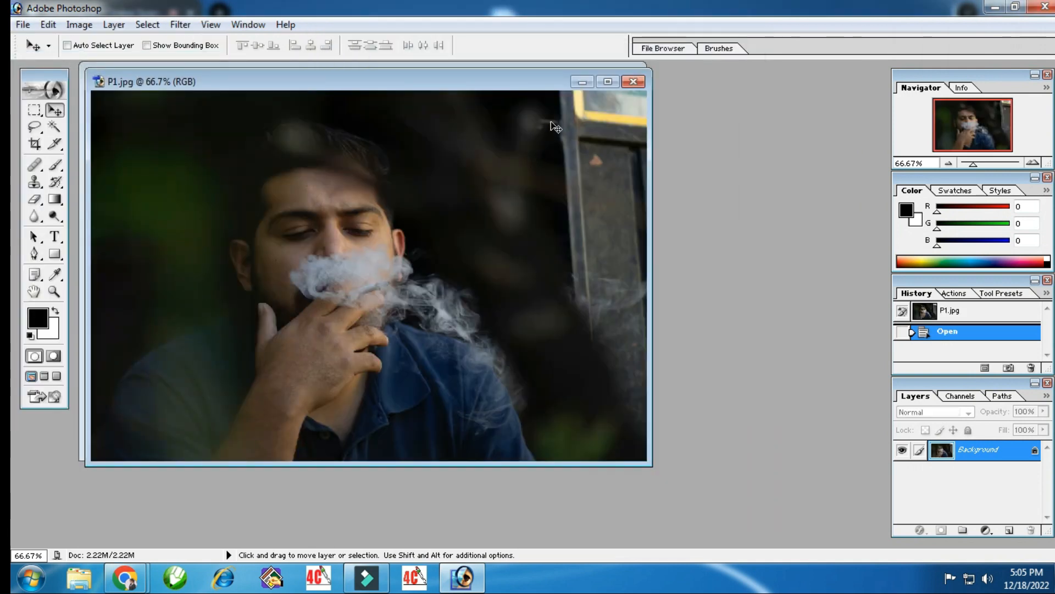
{"action": "left_click", "coordinate": [617, 80]}
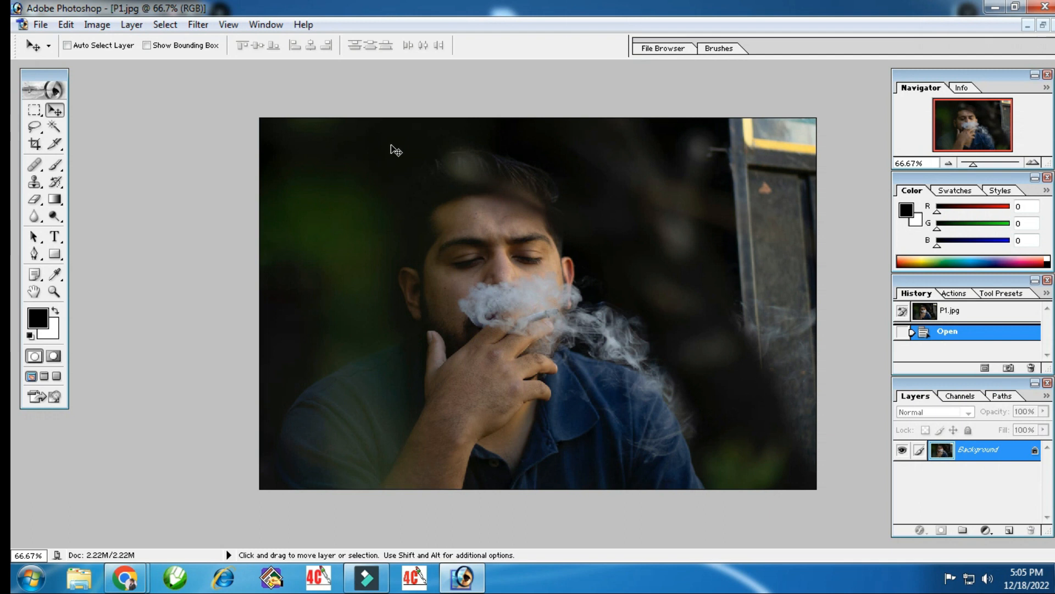
- Cut the entire P1 picture from its canvas and close P1.jpg without saving changes
{"action": "key", "text": "ctrl+a"}
{"action": "key", "text": "ctrl+x"}
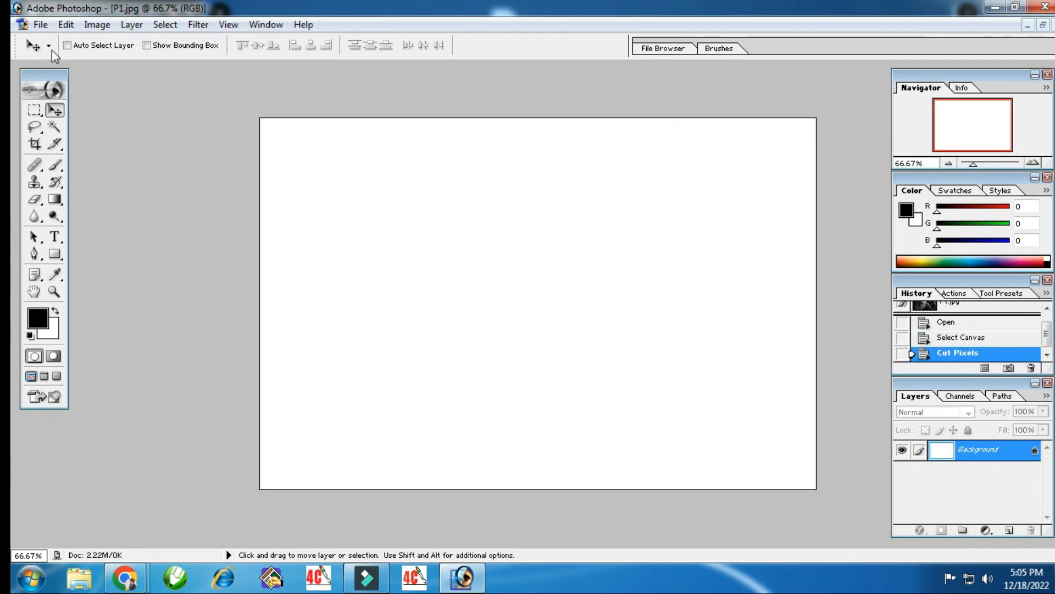
{"action": "left_click", "coordinate": [40, 24]}
{"action": "left_click", "coordinate": [67, 134]}
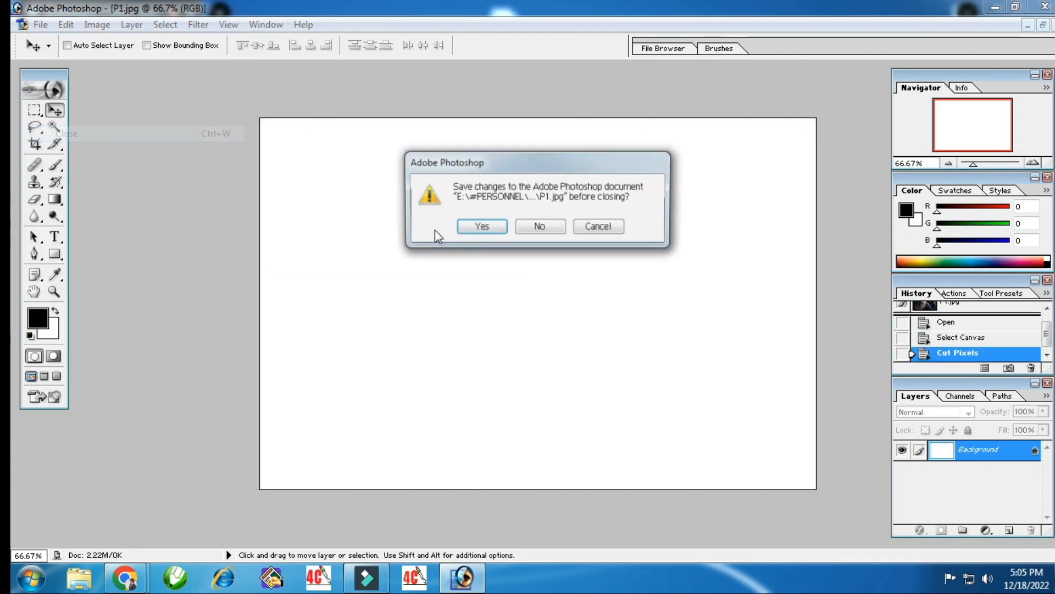
{"action": "left_click", "coordinate": [538, 224]}
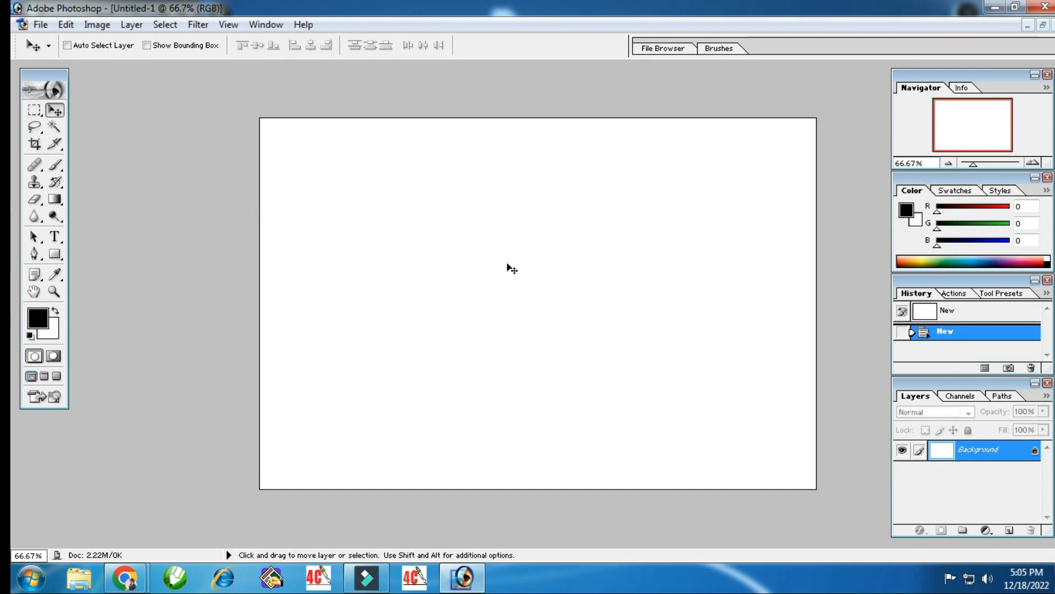
- Paste the cut picture into the blank document and use Free Transform to make it cover the canvas
{"action": "key", "text": "ctrl+v"}
{"action": "key", "text": "ctrl+t"}
{"action": "mouse_move", "coordinate": [262, 120]}
{"action": "left_mouse_down"}
{"action": "mouse_move", "coordinate": [298, 142]}
{"action": "mouse_move", "coordinate": [249, 106]}
{"action": "mouse_move", "coordinate": [263, 126]}
{"action": "mouse_move", "coordinate": [259, 118]}
{"action": "left_mouse_up"}
{"action": "key", "text": "Return"}
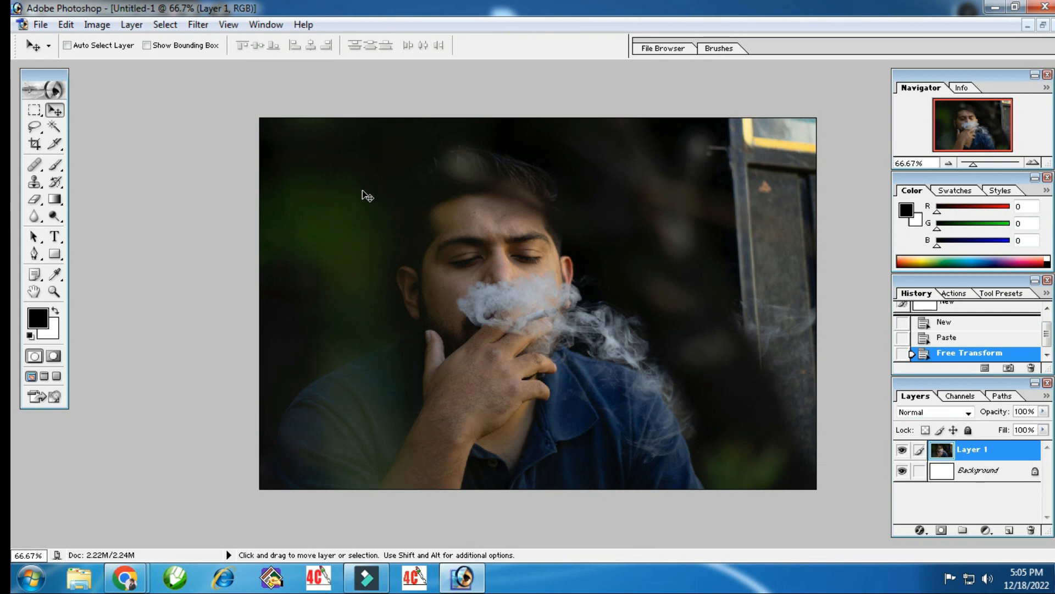
- Examine the document's pixel dimensions, print size and available size units in Image Size, keeping the existing values
{"action": "key", "text": "alt+i"}
{"action": "key", "text": "i"}
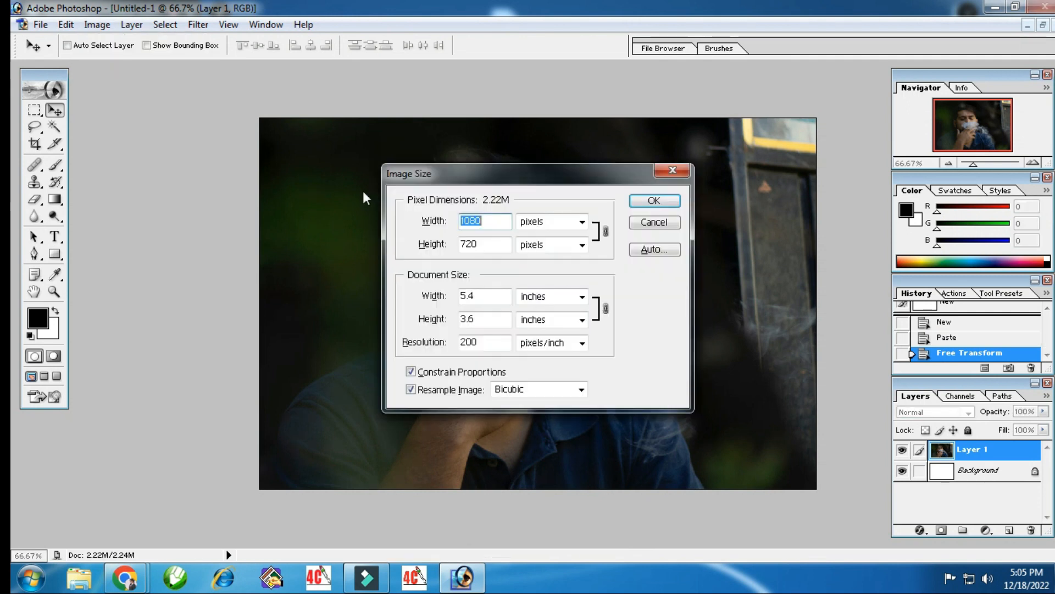
{"action": "left_click", "coordinate": [648, 223]}
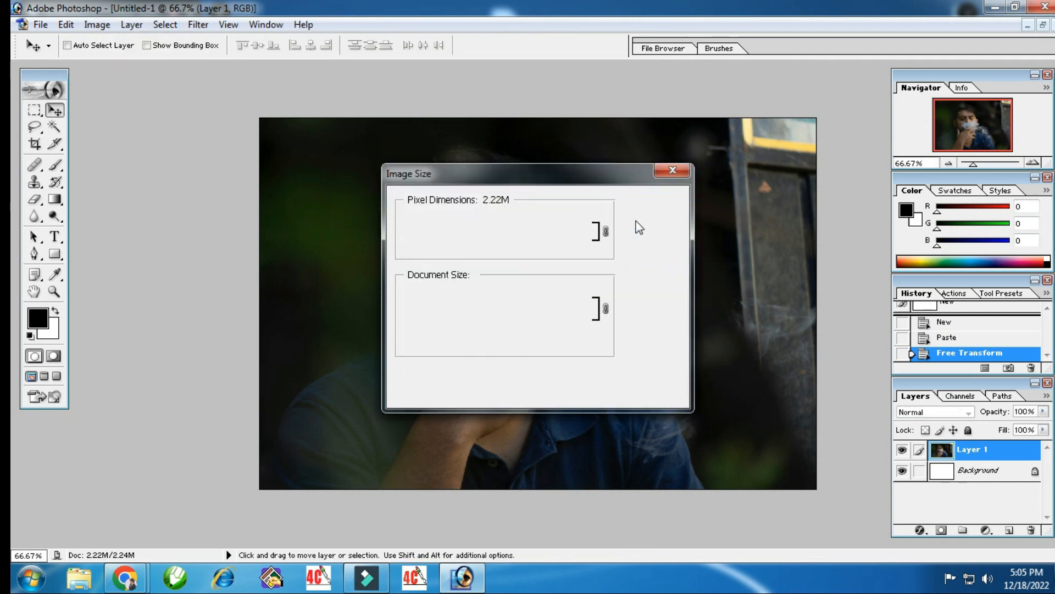
{"action": "left_click", "coordinate": [99, 24]}
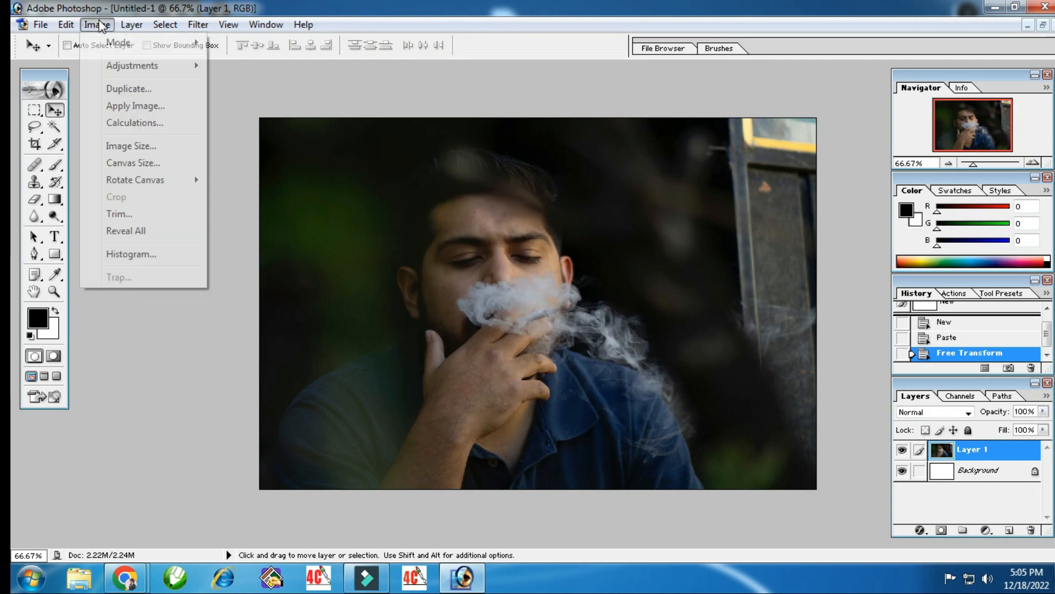
{"action": "left_click", "coordinate": [146, 153]}
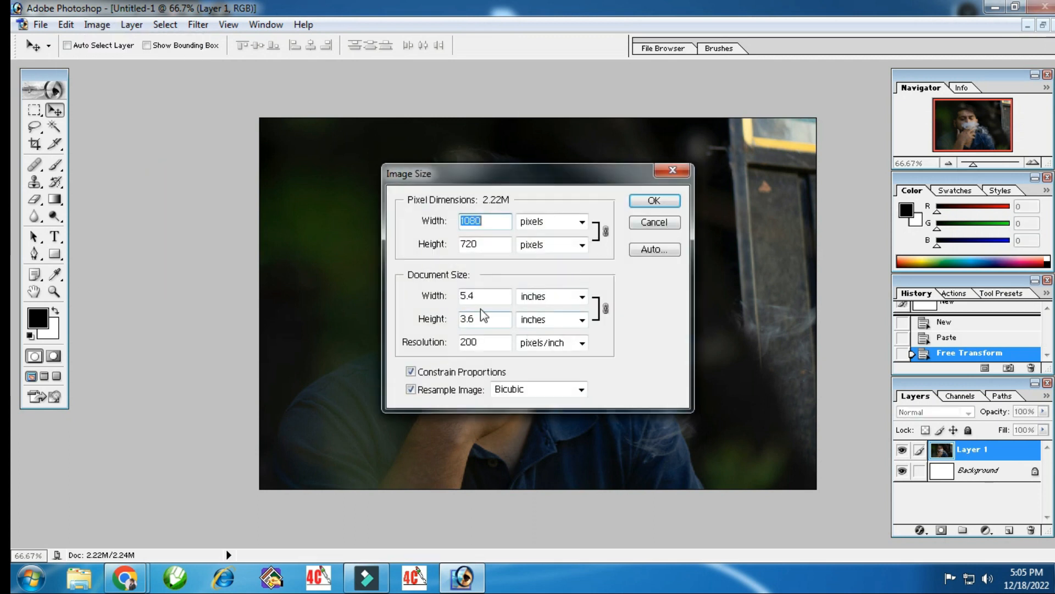
{"action": "left_click", "coordinate": [551, 300]}
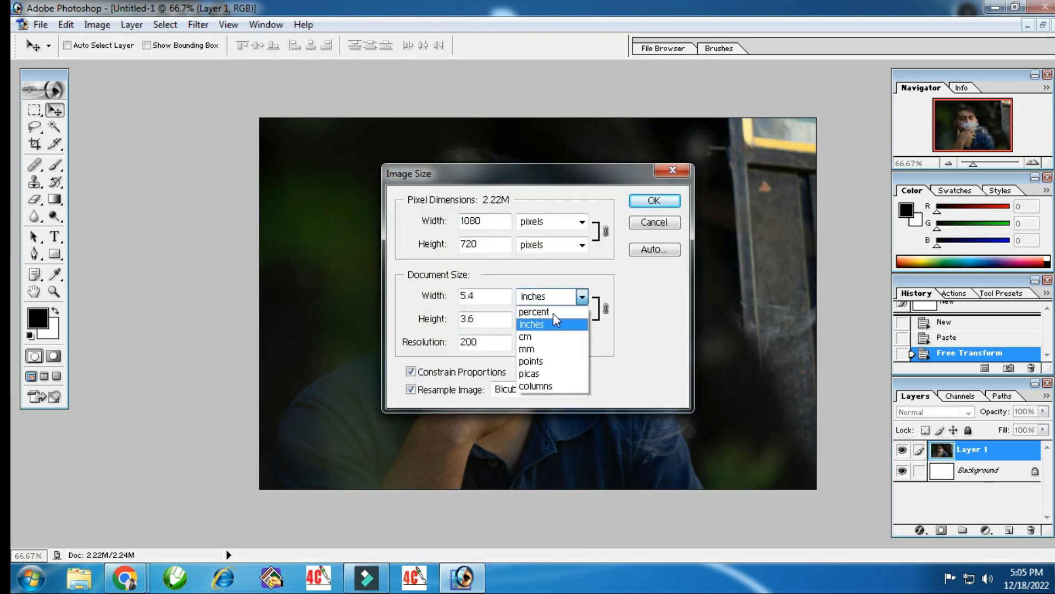
{"action": "left_click", "coordinate": [488, 222]}
{"action": "left_click", "coordinate": [493, 247]}
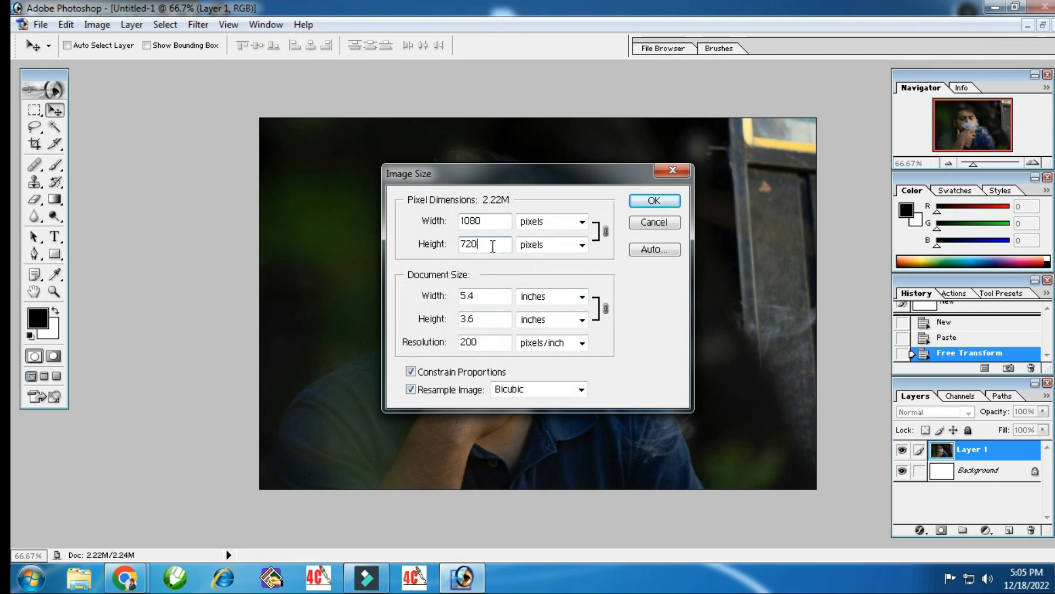
{"action": "left_click", "coordinate": [654, 201]}
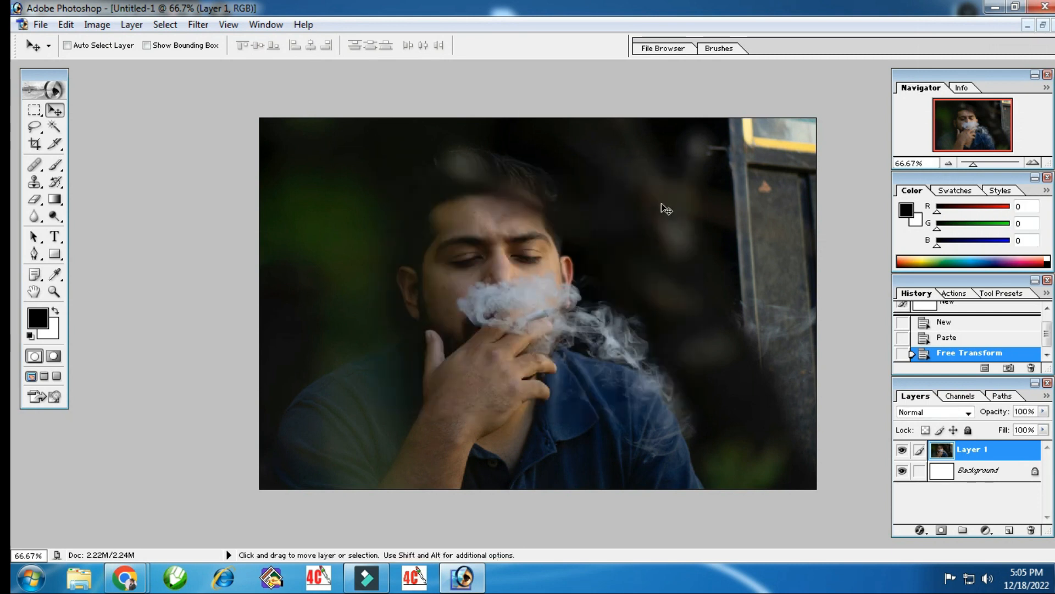
- Save the document to the Desktop as abcd in JPEG format
{"action": "left_click", "coordinate": [40, 24]}
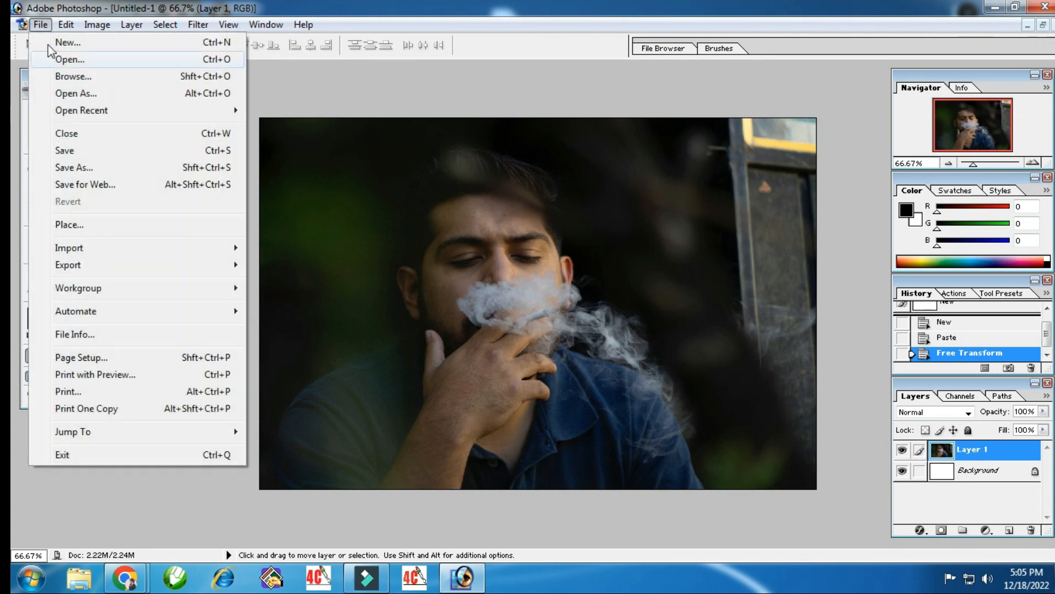
{"action": "left_click", "coordinate": [95, 156]}
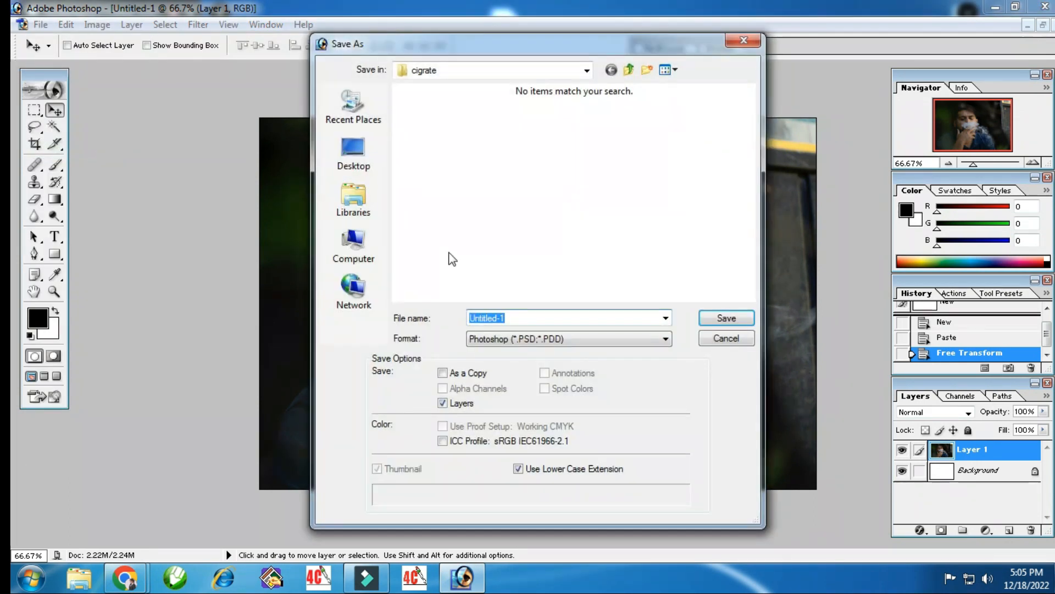
{"action": "left_click", "coordinate": [367, 167]}
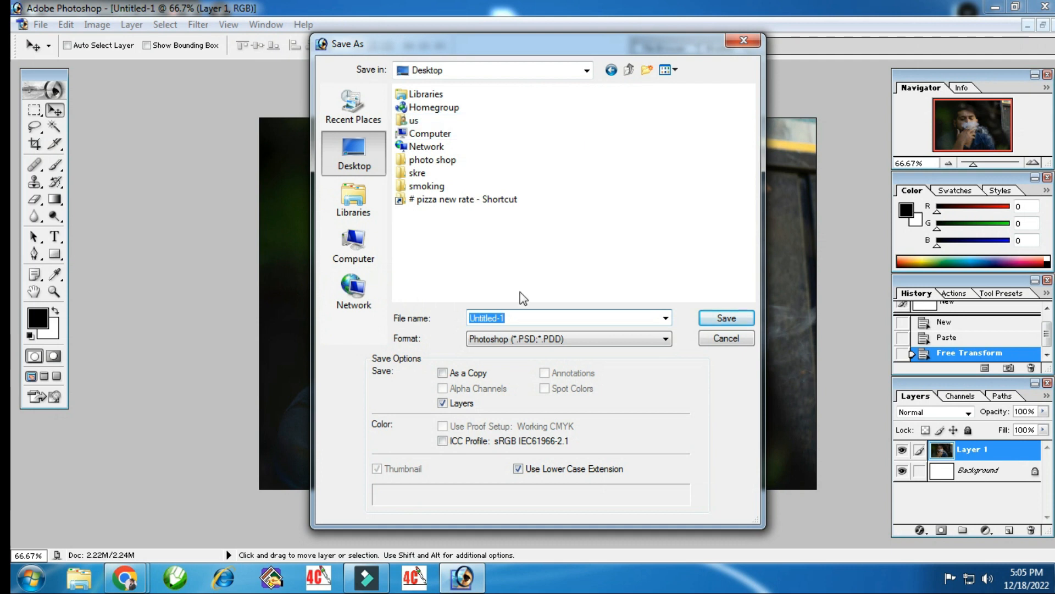
{"action": "type", "text": "abcd"}
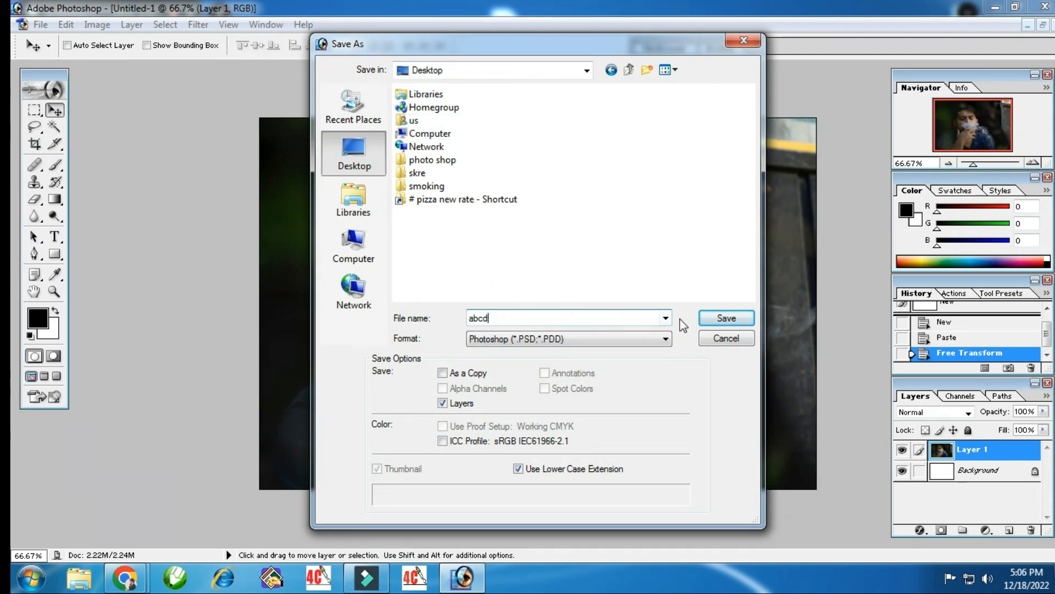
{"action": "left_click", "coordinate": [527, 346]}
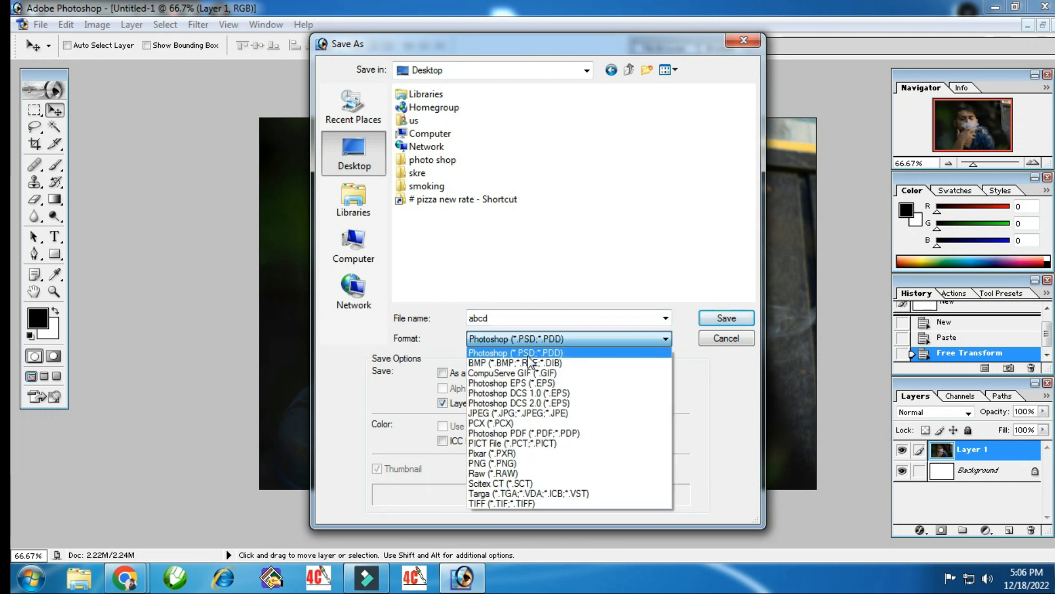
{"action": "left_click", "coordinate": [516, 413]}
{"action": "left_click", "coordinate": [726, 318]}
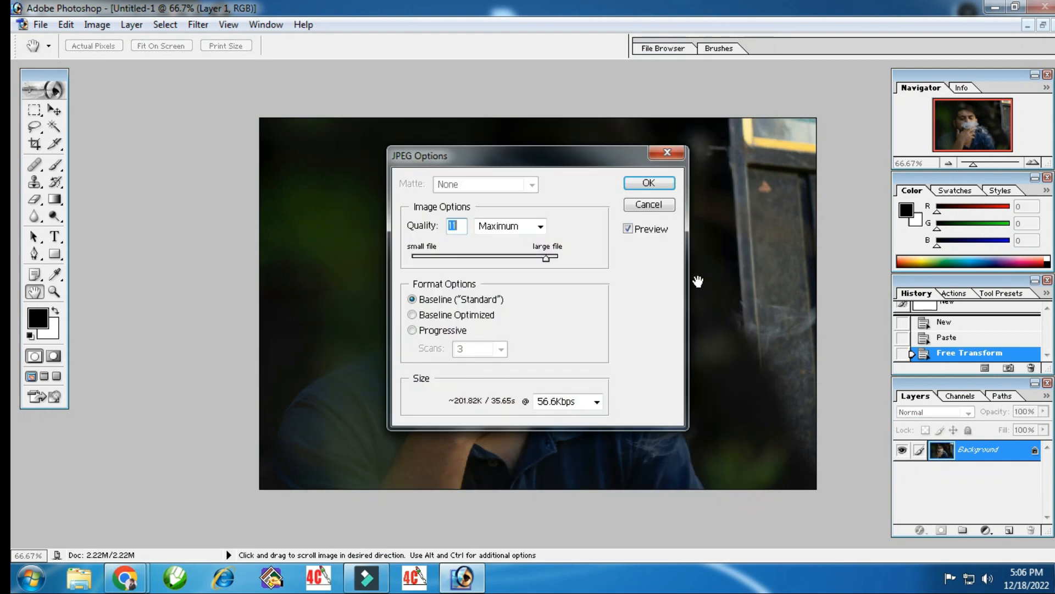
- Set the JPEG quality to 12 (Maximum) and complete the save with Baseline ("Standard") format
{"action": "left_click_drag", "start_coordinate": [545, 257], "coordinate": [558, 258]}
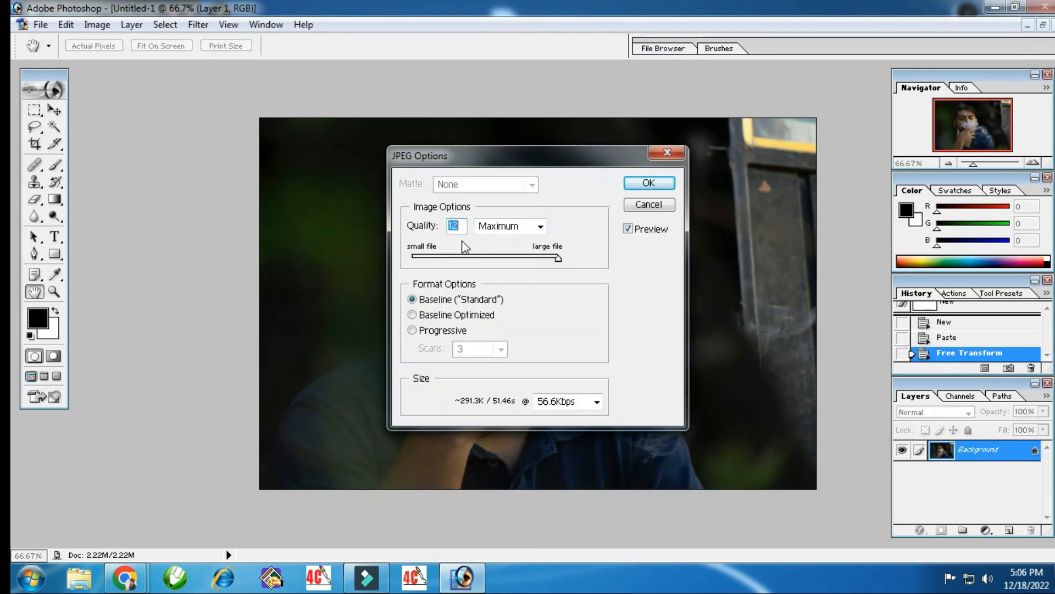
{"action": "left_click", "coordinate": [540, 227]}
{"action": "left_click", "coordinate": [539, 228]}
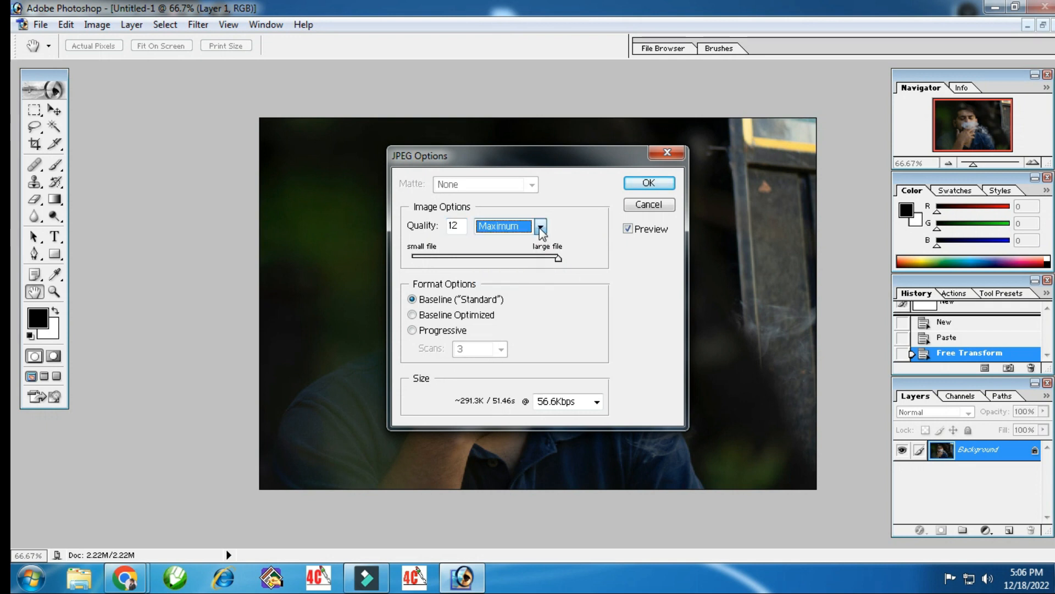
{"action": "left_click", "coordinate": [654, 186]}
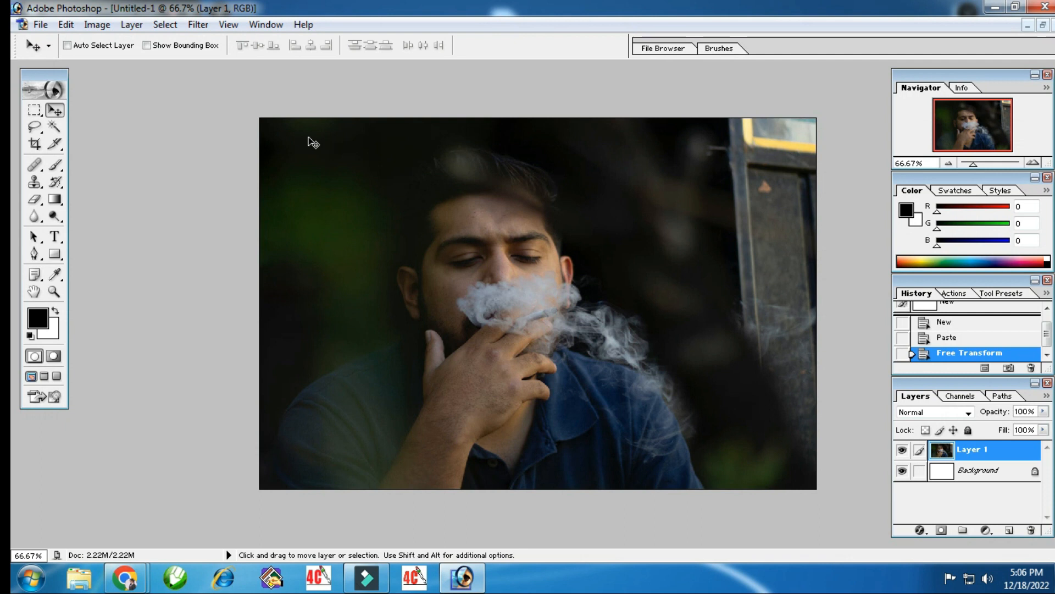
{"action": "left_click", "coordinate": [44, 27]}
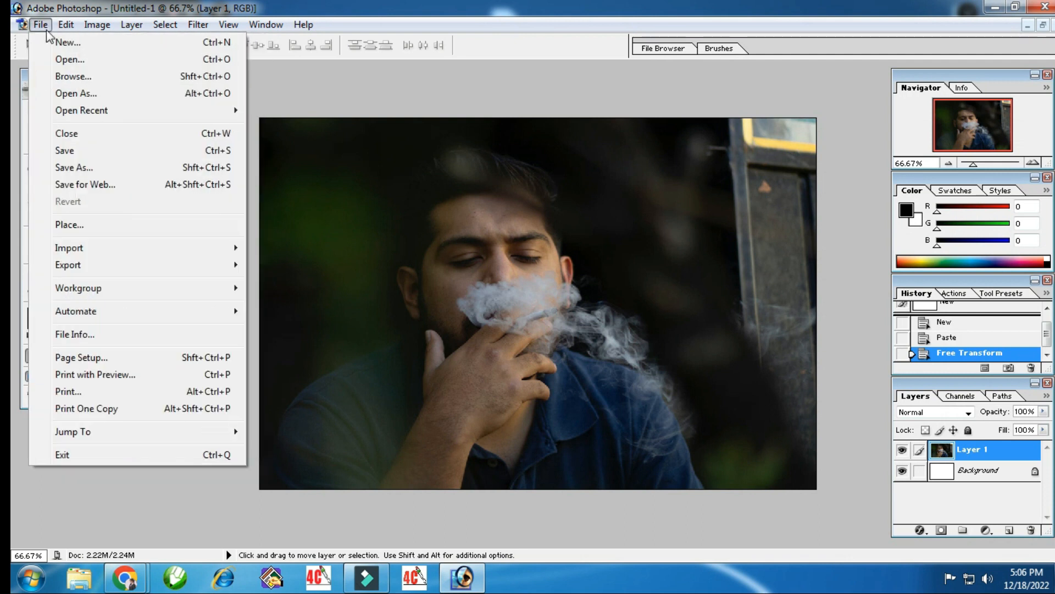
{"action": "left_click", "coordinate": [68, 137]}
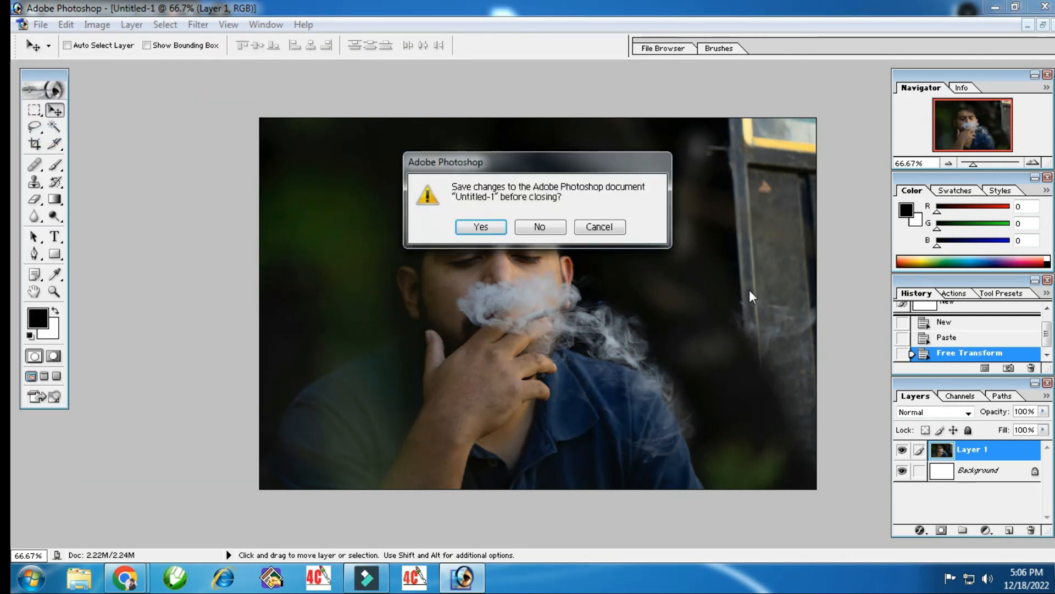
{"action": "left_click", "coordinate": [485, 229]}
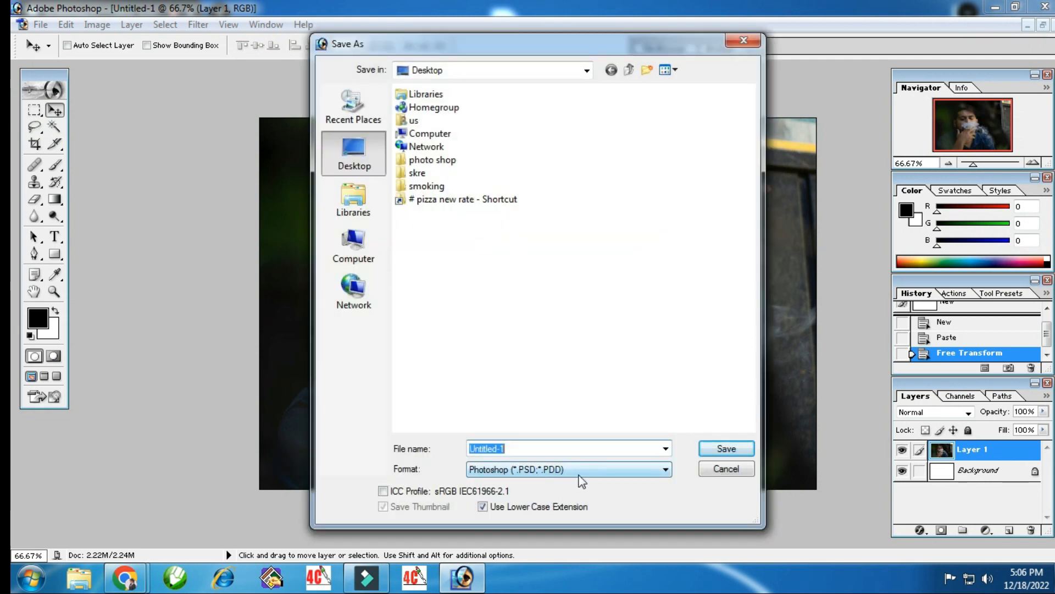
{"action": "left_click", "coordinate": [726, 467]}
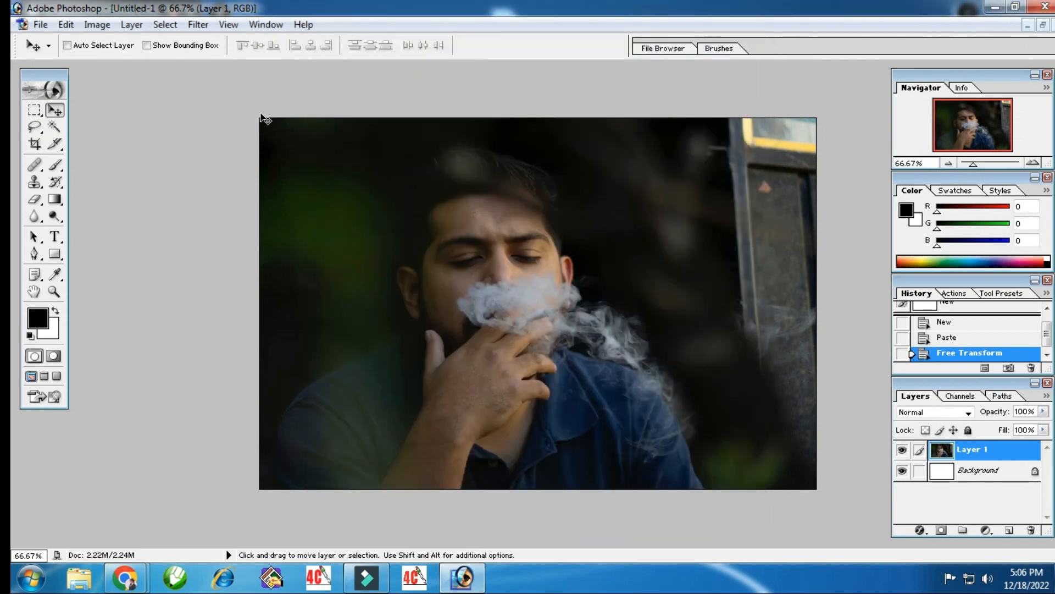
- Close the Untitled-1 document without saving its changes
{"action": "left_click", "coordinate": [41, 24]}
{"action": "left_click", "coordinate": [68, 134]}
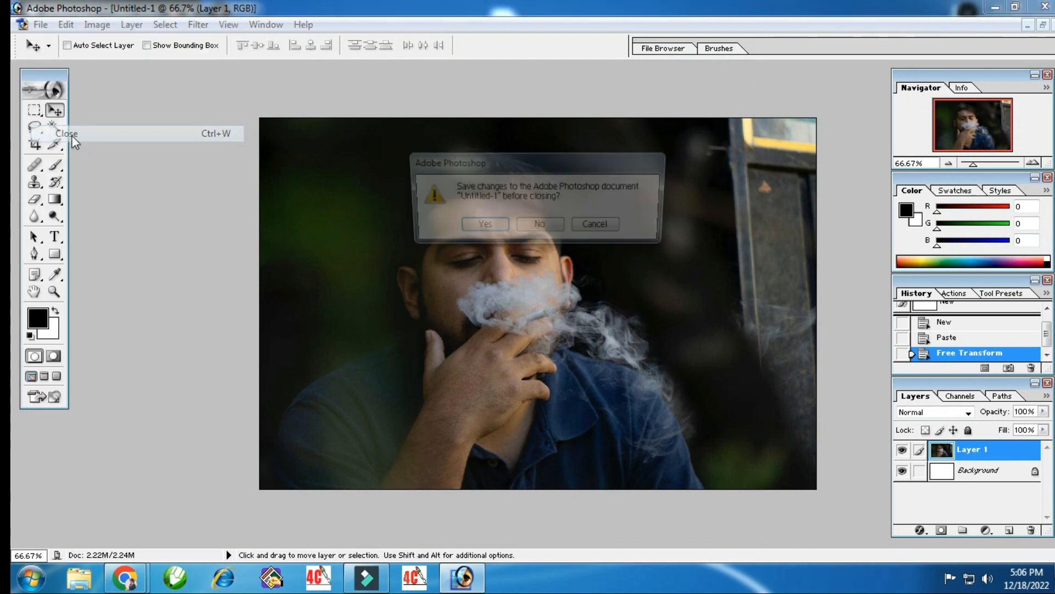
{"action": "left_click", "coordinate": [543, 232]}
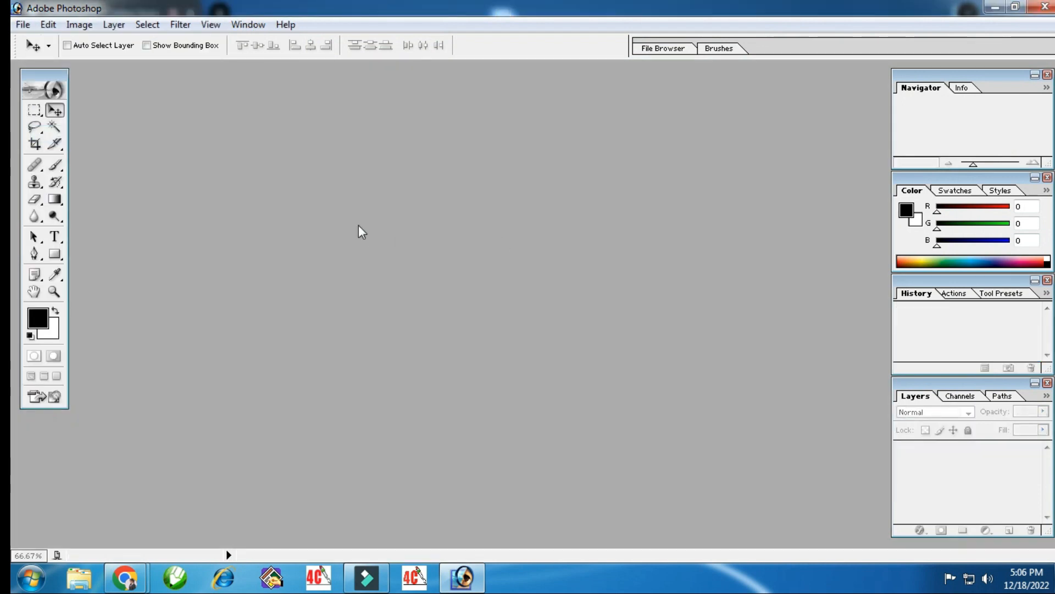
- Create a blank white 1080 x 720 pixel RGB document at 200 pixels/inch and close it again
{"action": "left_click", "coordinate": [22, 24]}
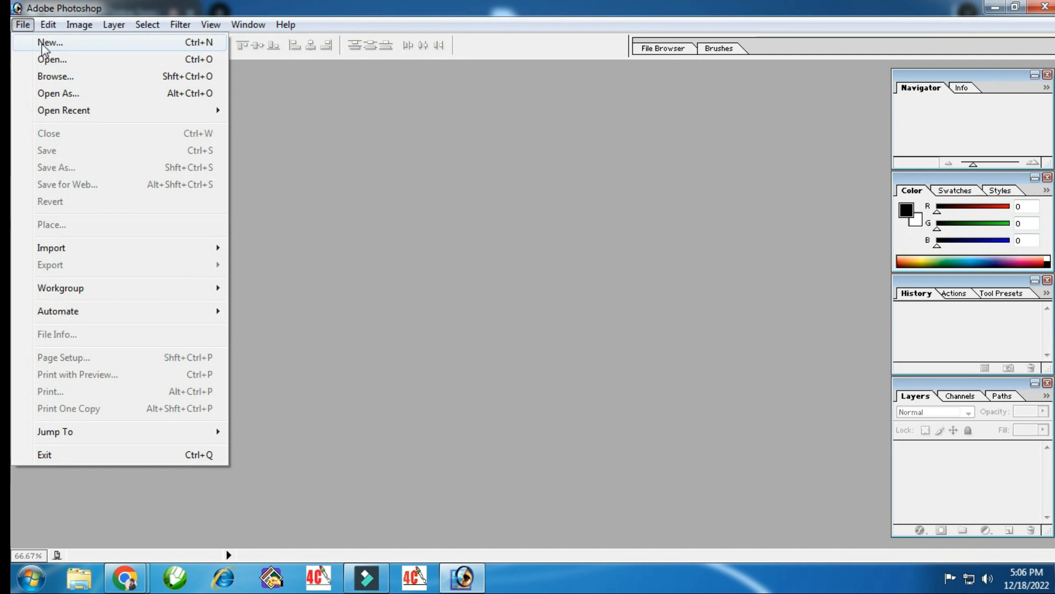
{"action": "left_click", "coordinate": [44, 43]}
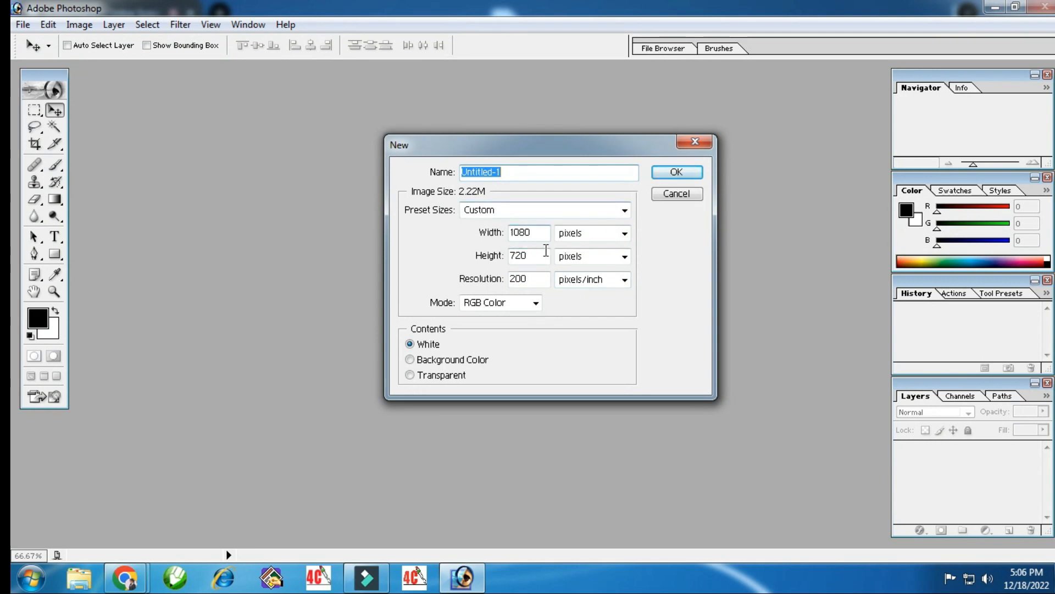
{"action": "left_click", "coordinate": [677, 173]}
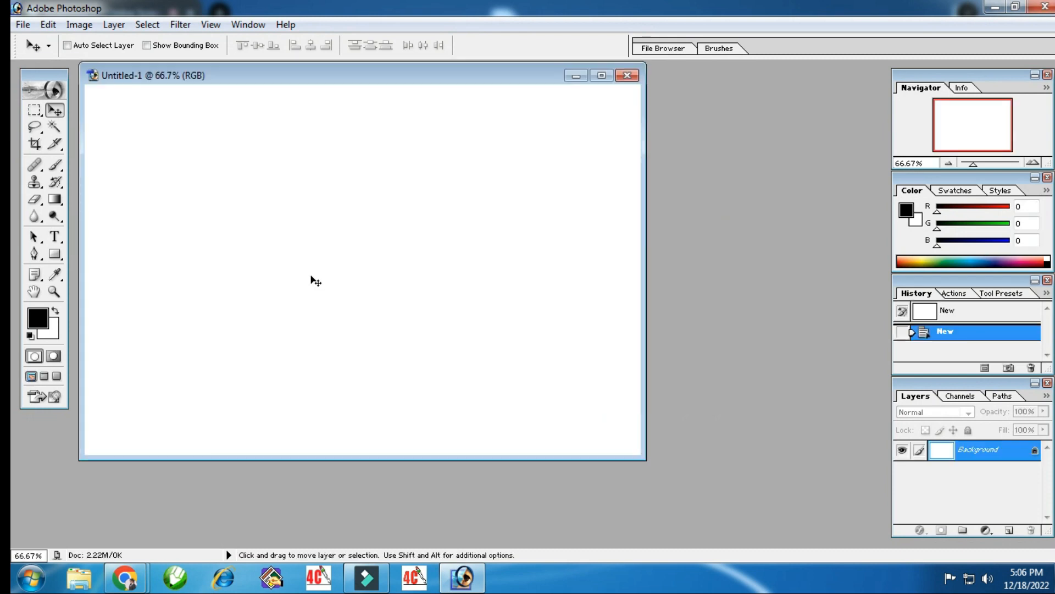
{"action": "left_click", "coordinate": [627, 76]}
- Open the saved image abcd from the Desktop to view it and close it
{"action": "double_click", "coordinate": [420, 244]}
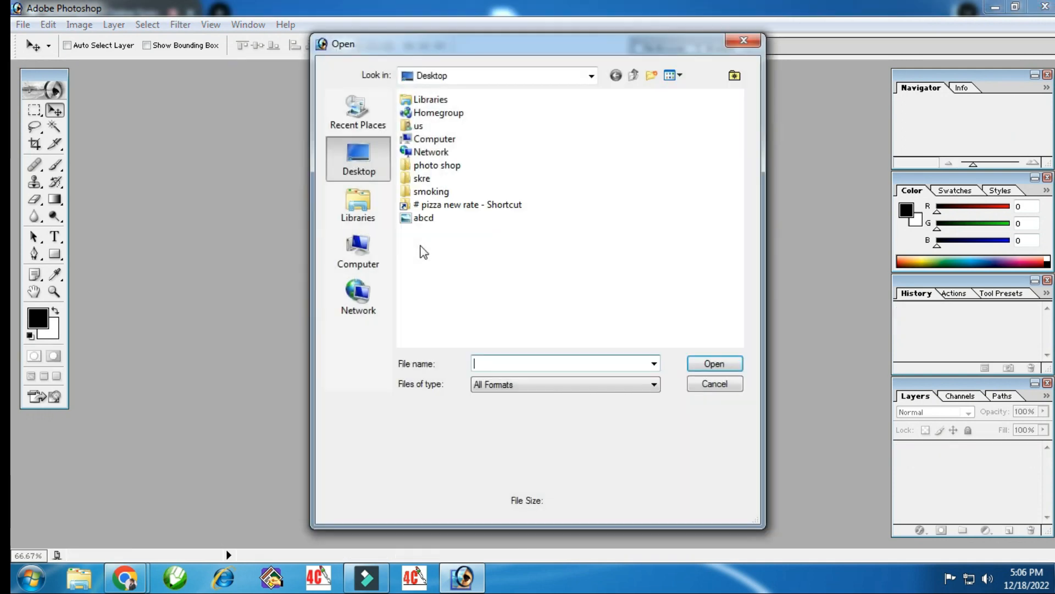
{"action": "double_click", "coordinate": [425, 218]}
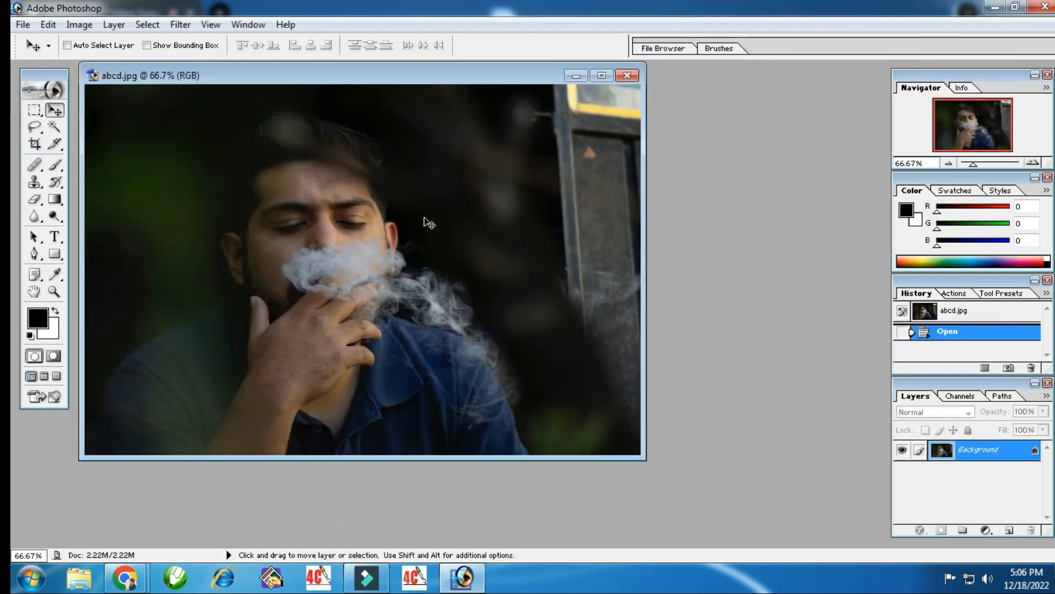
{"action": "left_click", "coordinate": [634, 75]}
- Preview abcd in the Open dialog, open it once more from the Desktop and close its window
{"action": "left_click", "coordinate": [23, 24]}
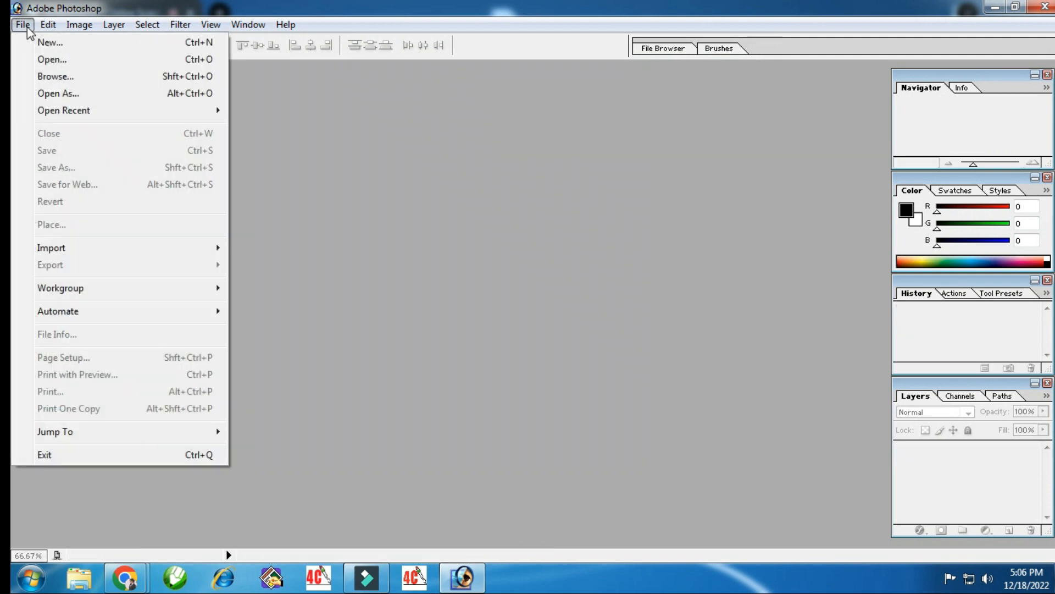
{"action": "left_click", "coordinate": [51, 59]}
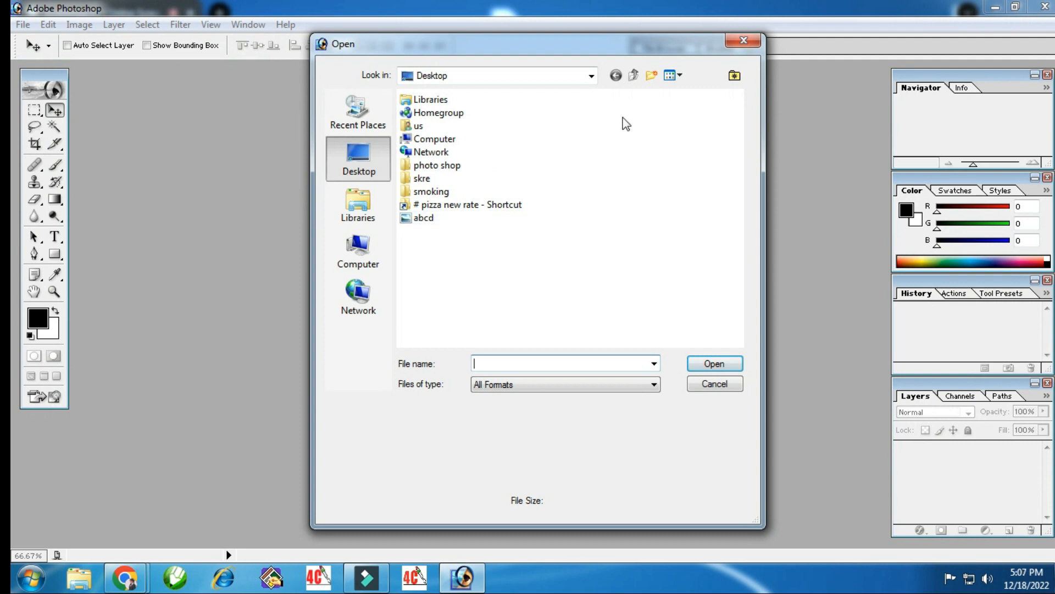
{"action": "left_click", "coordinate": [419, 218]}
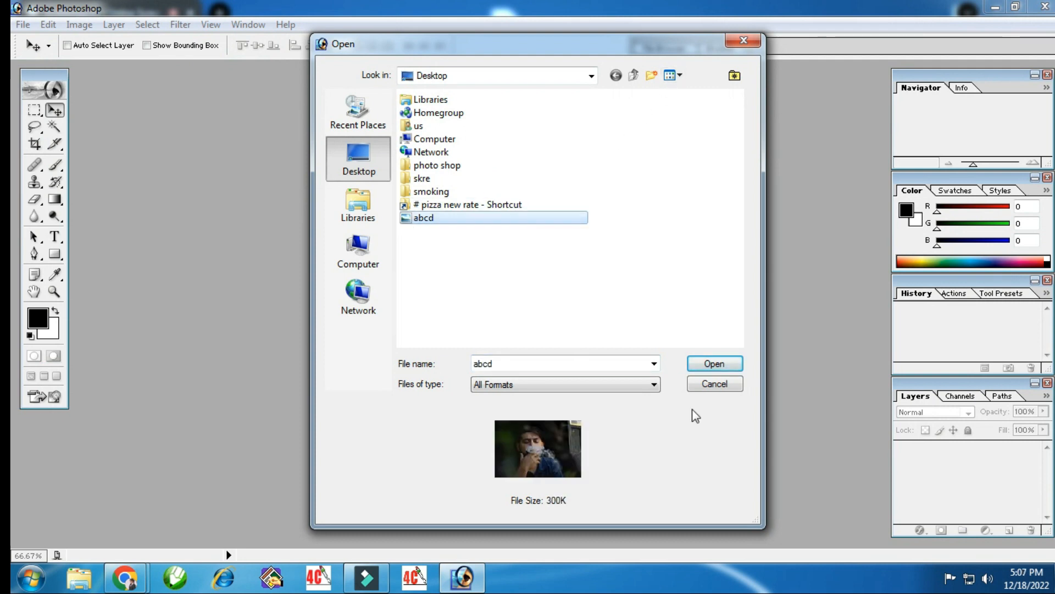
{"action": "left_click", "coordinate": [715, 363]}
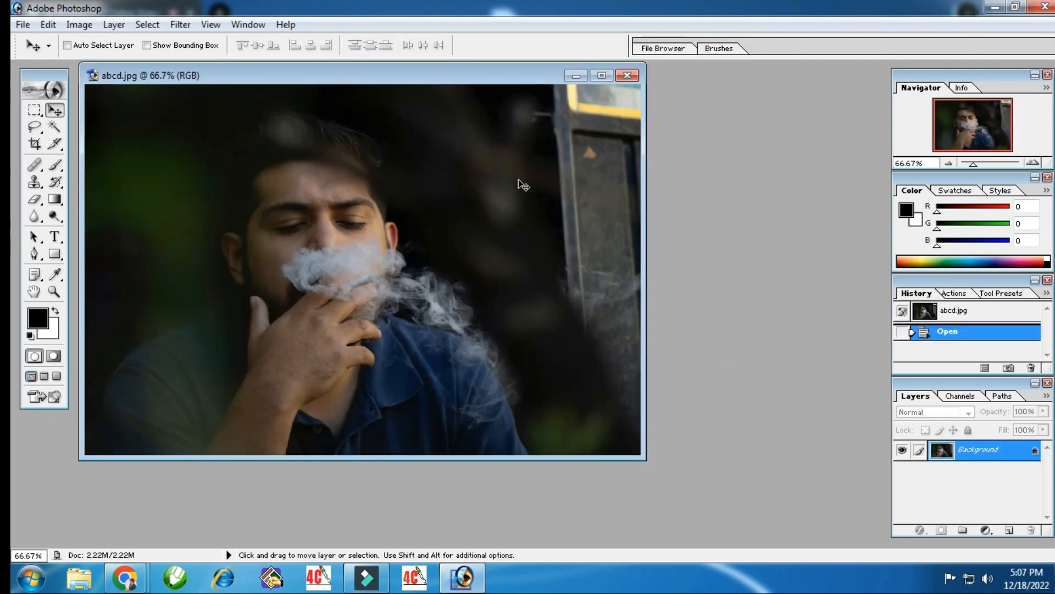
{"action": "left_click", "coordinate": [627, 76]}
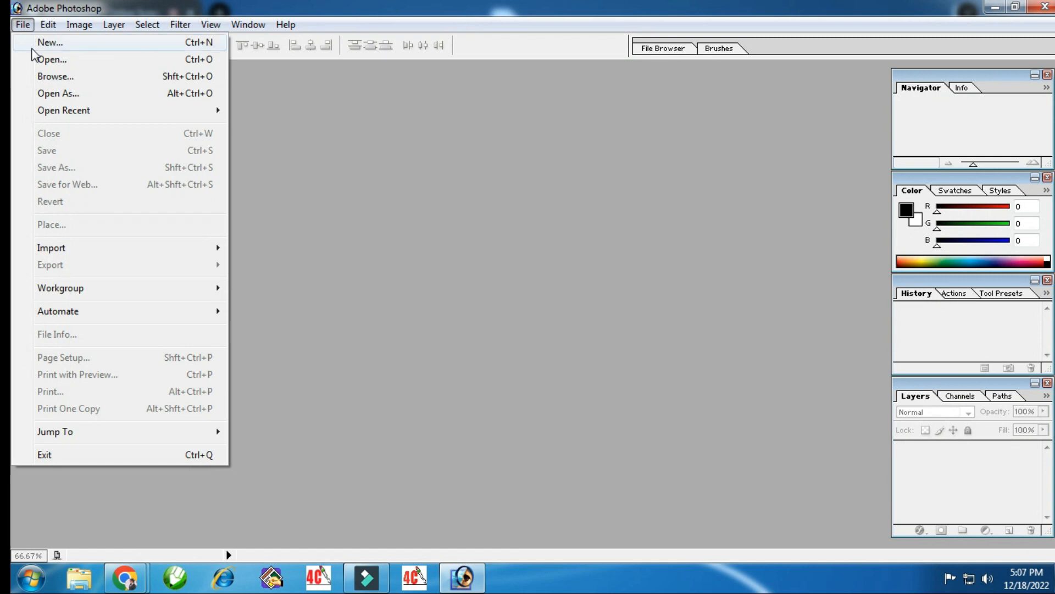
- Display the File Browser, detach the Brushes palette into the work area and collapse it
{"action": "left_click", "coordinate": [67, 77]}
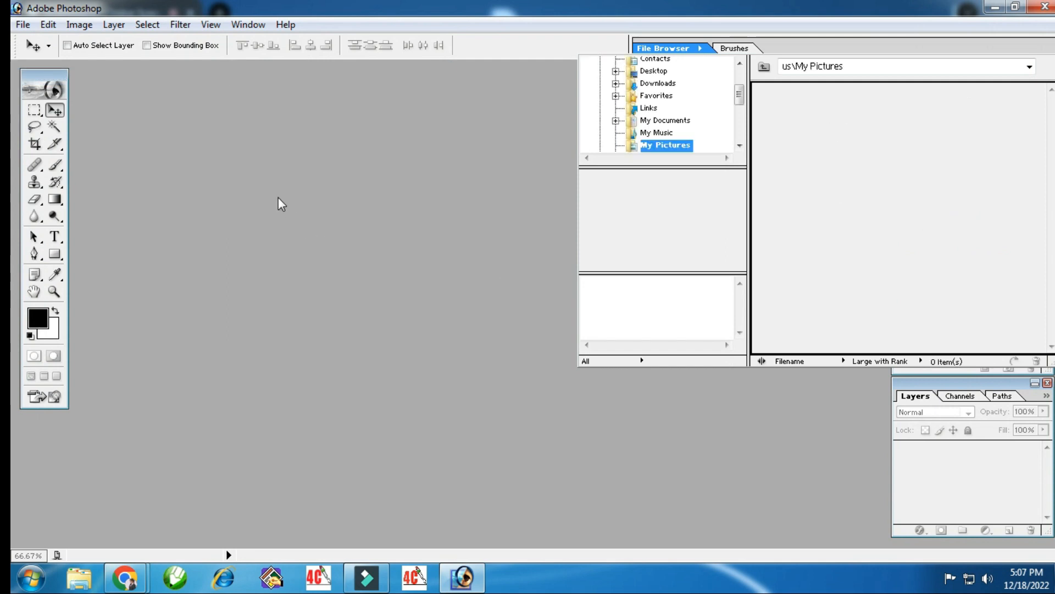
{"action": "key", "text": "F5"}
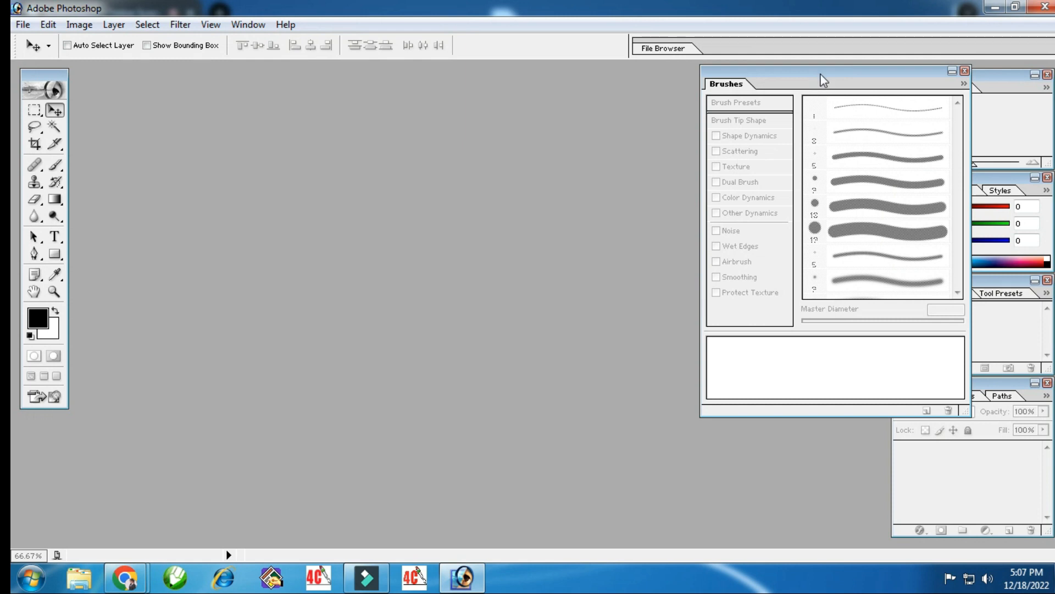
{"action": "left_click_drag", "start_coordinate": [860, 91], "coordinate": [760, 146]}
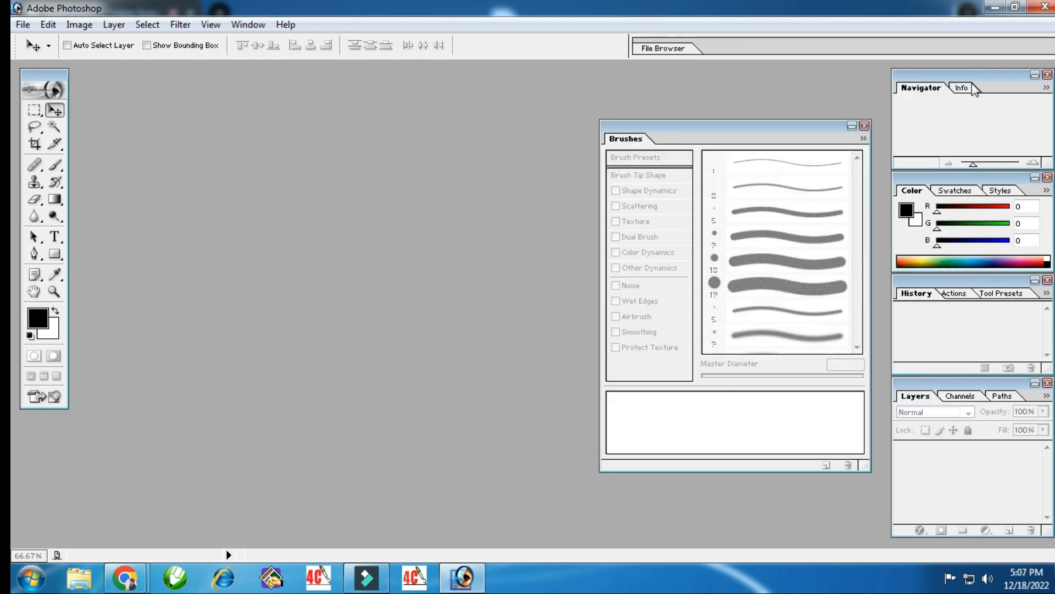
{"action": "double_click", "coordinate": [632, 142]}
- Bring up the File Browser and look through the folders in its tree
{"action": "left_click", "coordinate": [665, 49]}
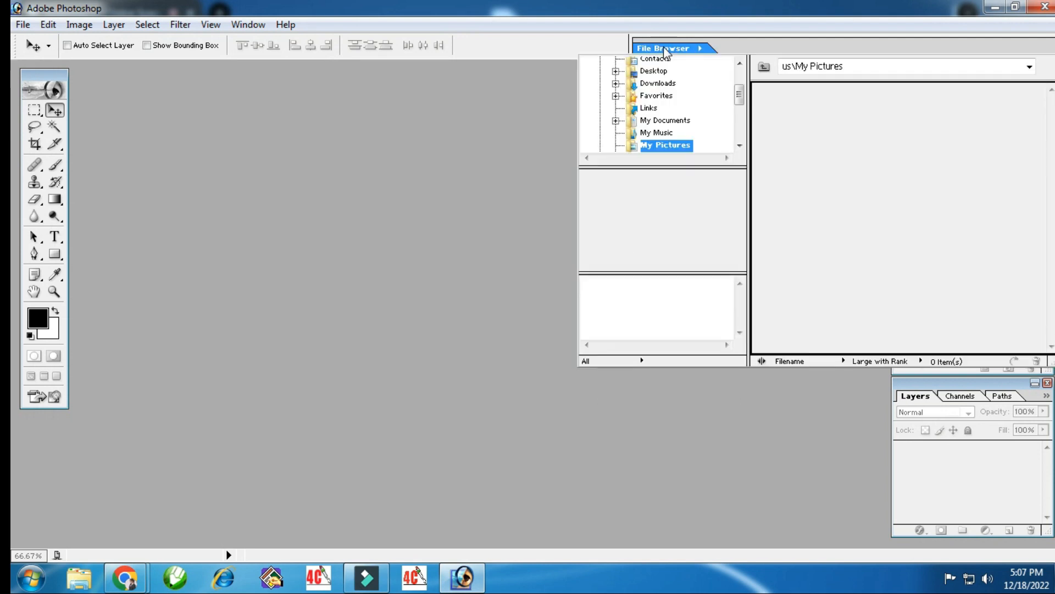
{"action": "left_click_drag", "start_coordinate": [738, 94], "coordinate": [747, 141]}
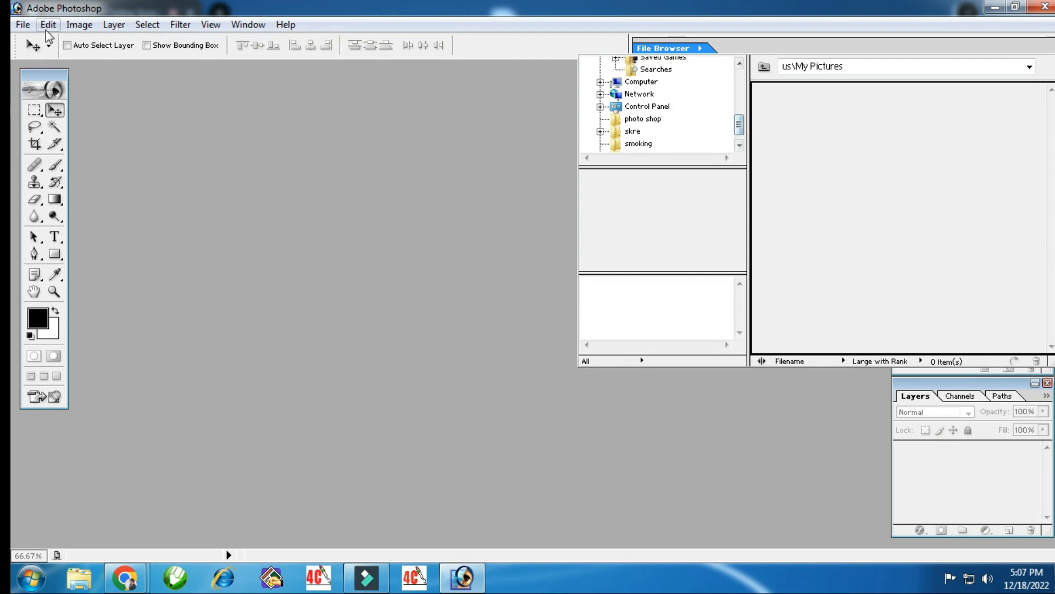
{"action": "left_click", "coordinate": [23, 24]}
{"action": "left_click", "coordinate": [44, 60]}
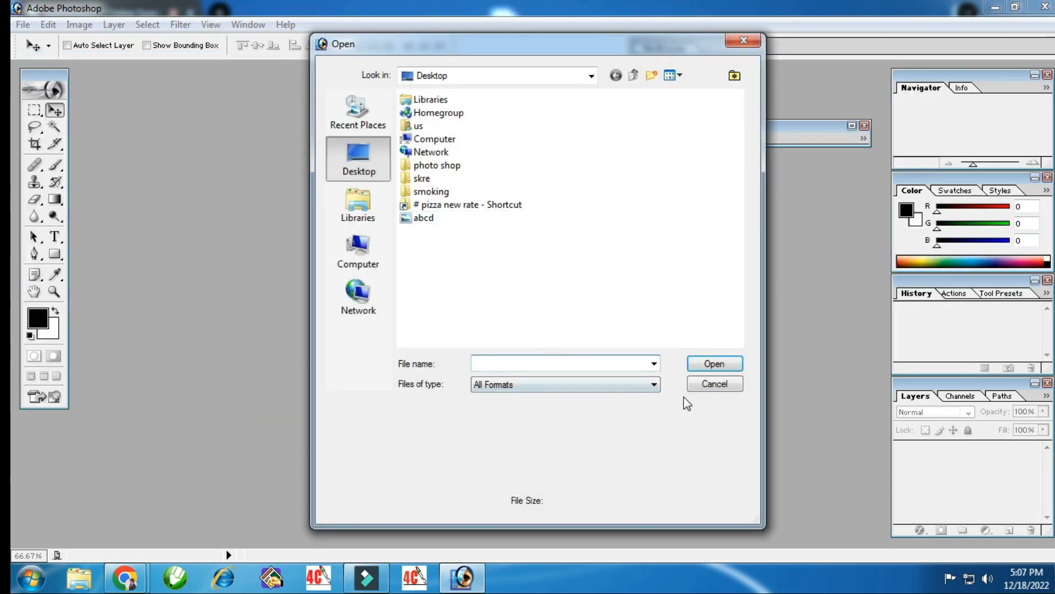
{"action": "left_click", "coordinate": [714, 384]}
- Expand the Brushes palette and browse to Computer > New Volume (E:) in the File Browser
{"action": "left_click", "coordinate": [650, 132]}
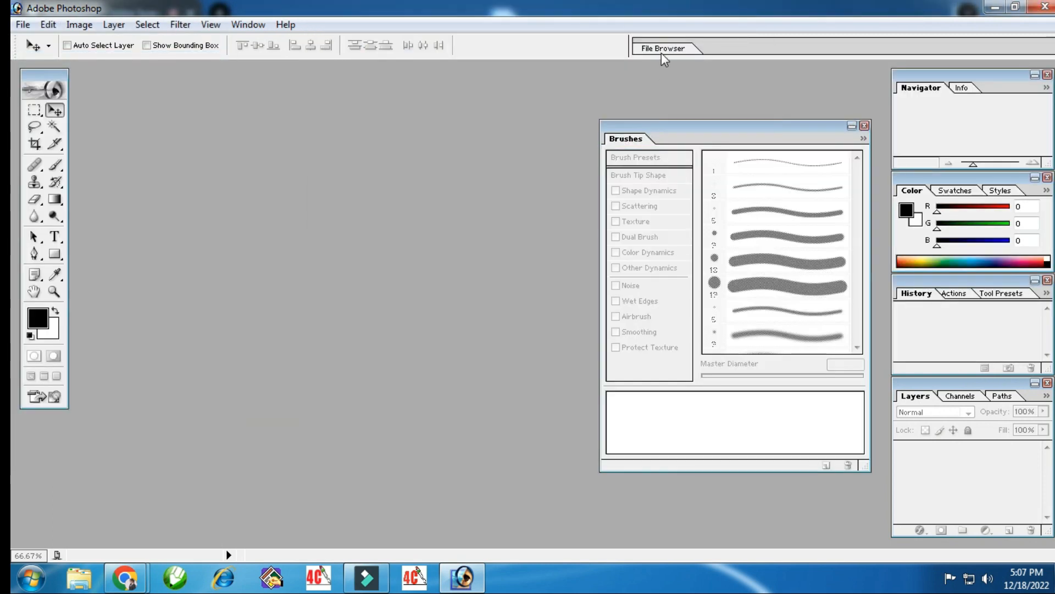
{"action": "left_click", "coordinate": [663, 49]}
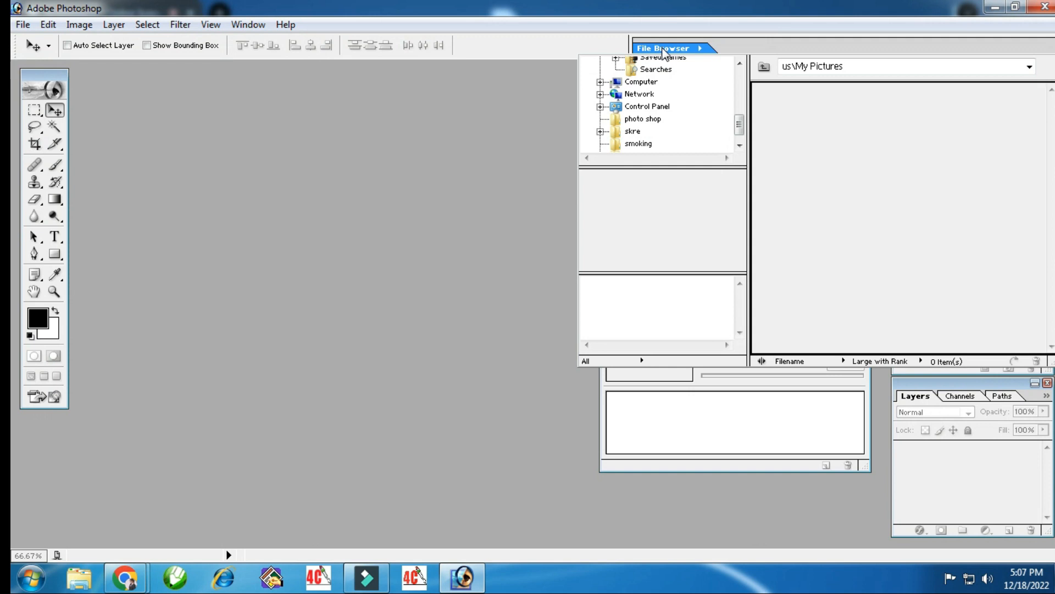
{"action": "left_click", "coordinate": [642, 82]}
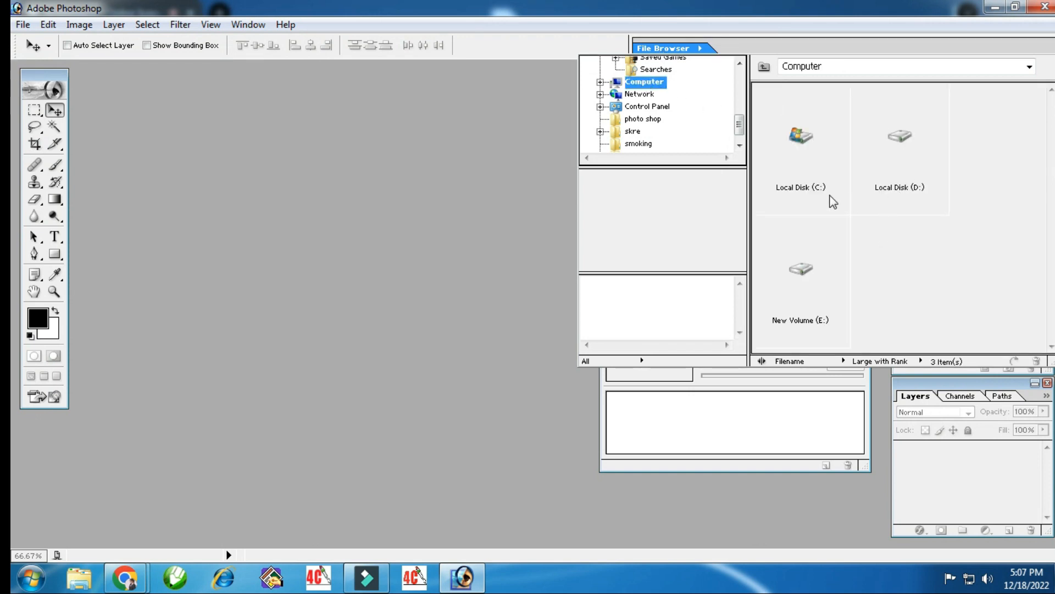
{"action": "left_click", "coordinate": [912, 177]}
{"action": "left_click", "coordinate": [817, 281]}
{"action": "double_click", "coordinate": [817, 281]}
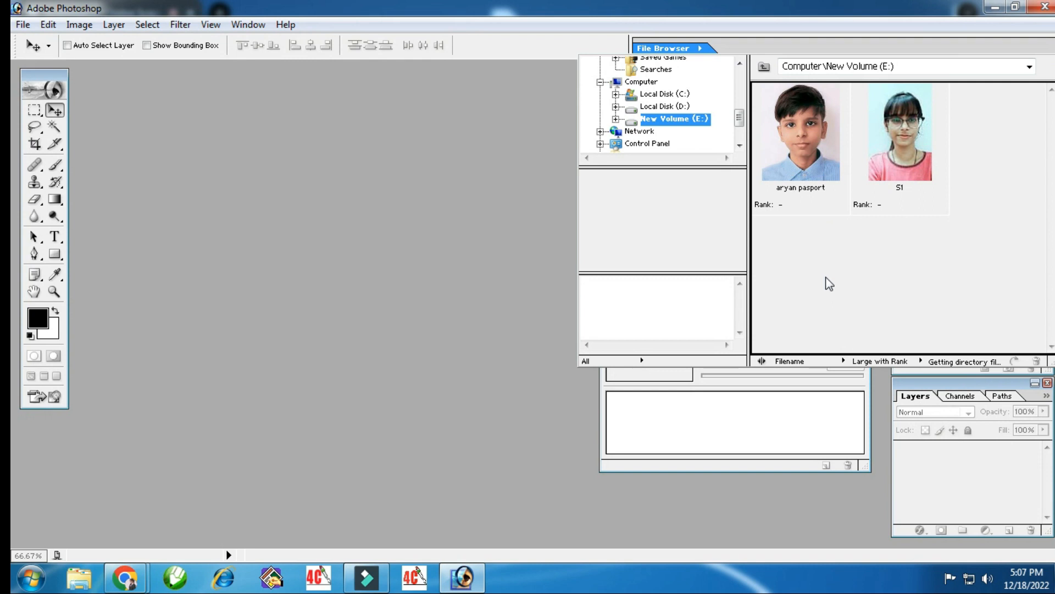
- Open the boy's passport photo from the File Browser, shift its window toward the center of the work area and close it
{"action": "left_click", "coordinate": [794, 164]}
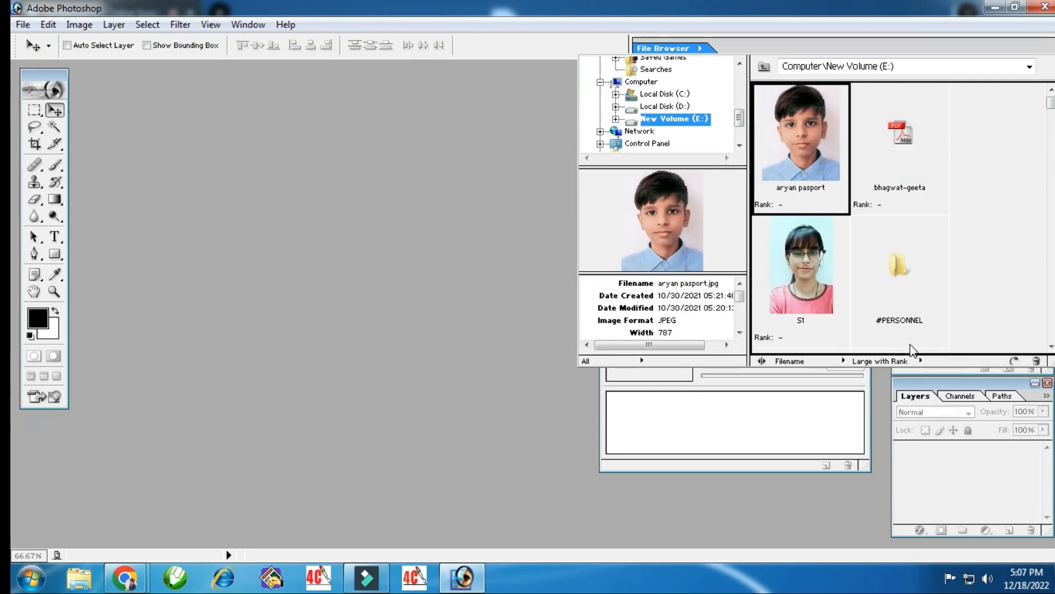
{"action": "double_click", "coordinate": [803, 164]}
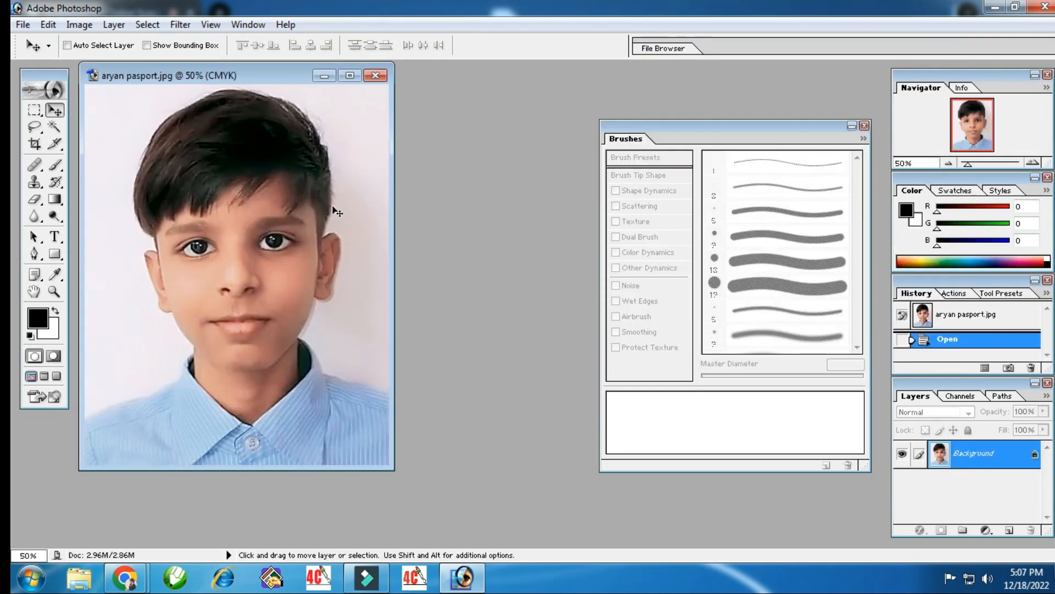
{"action": "left_click_drag", "start_coordinate": [258, 76], "coordinate": [457, 104]}
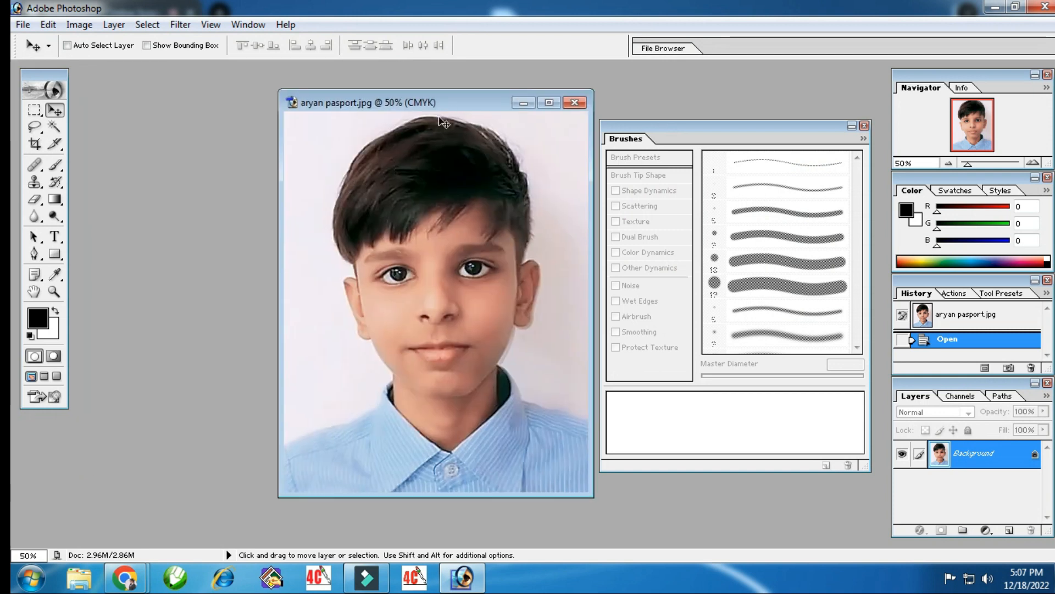
{"action": "left_click", "coordinate": [23, 25]}
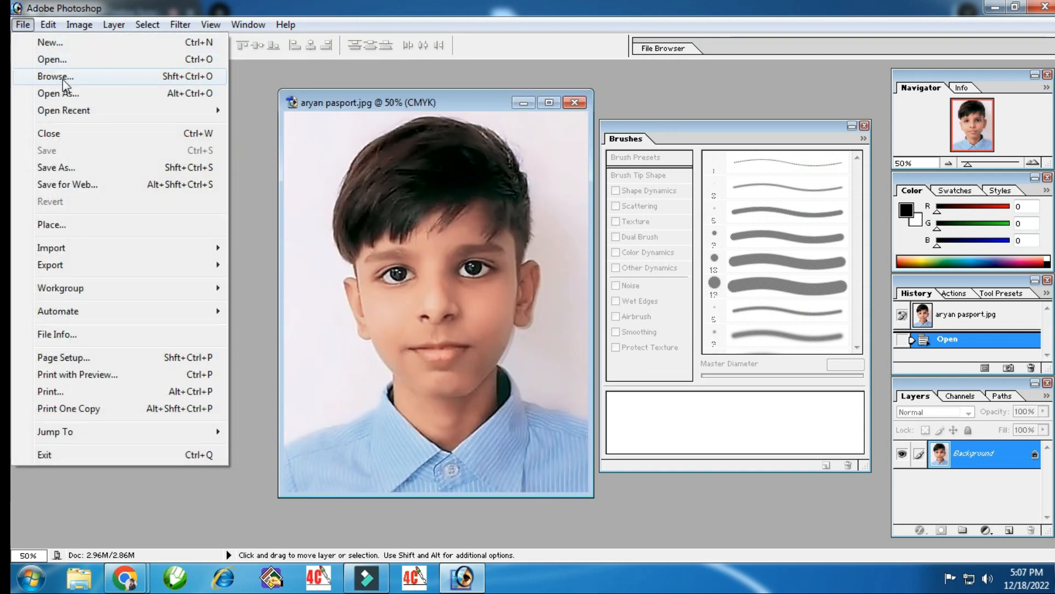
{"action": "left_click", "coordinate": [581, 105]}
{"action": "left_click", "coordinate": [577, 103]}
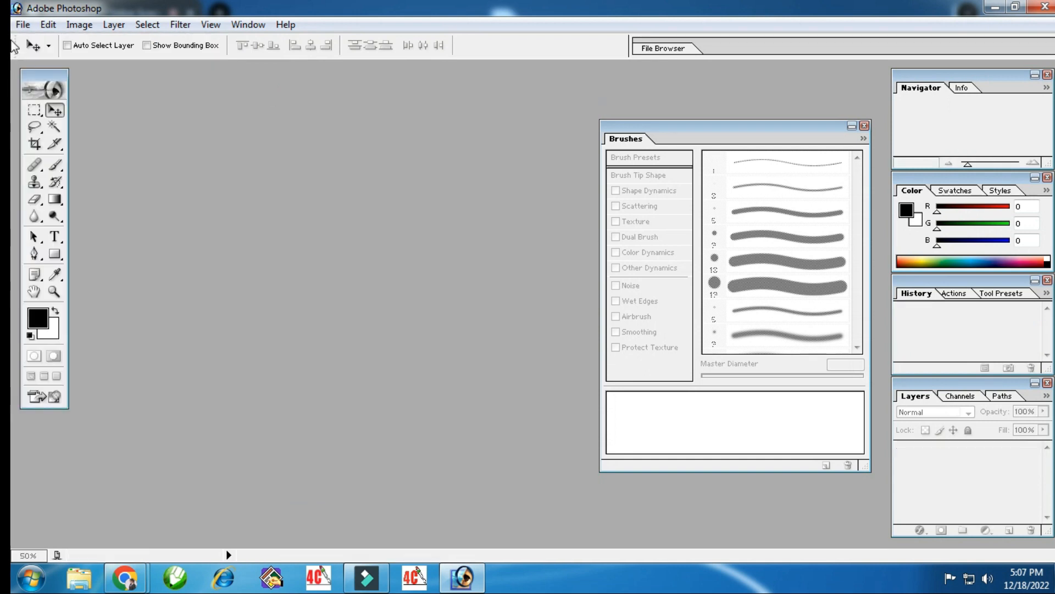
- Start the Open As command and display the Desktop files as large icons
{"action": "left_click", "coordinate": [24, 26]}
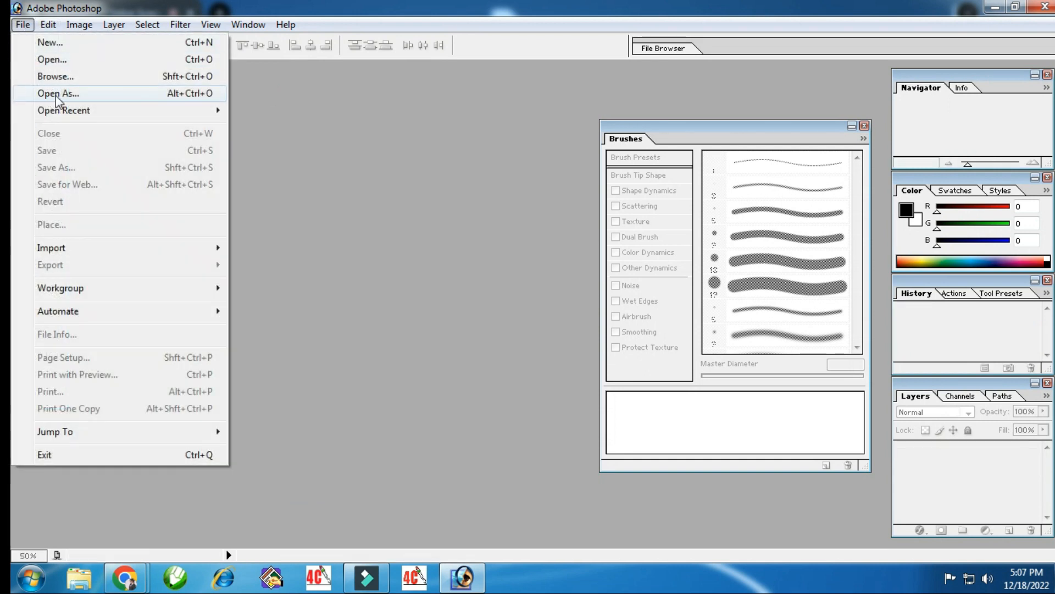
{"action": "left_click", "coordinate": [55, 95]}
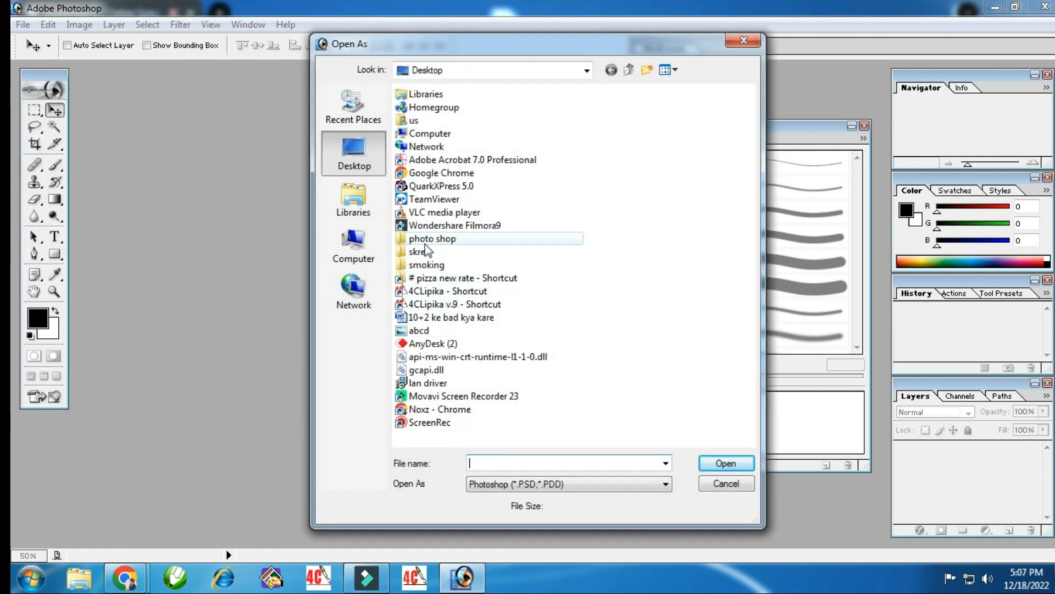
{"action": "left_click", "coordinate": [675, 70]}
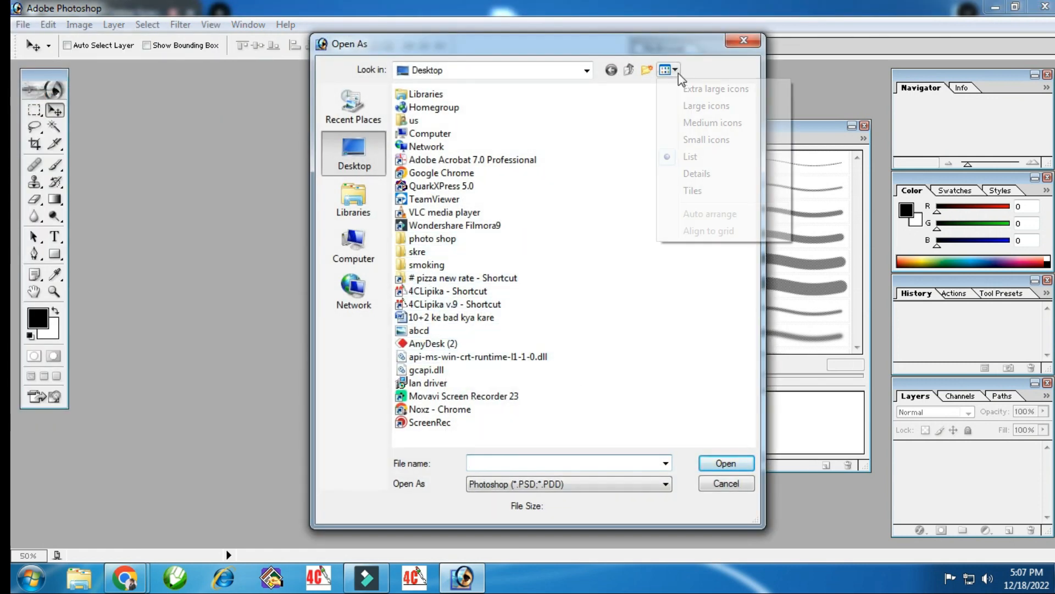
{"action": "left_click", "coordinate": [705, 106]}
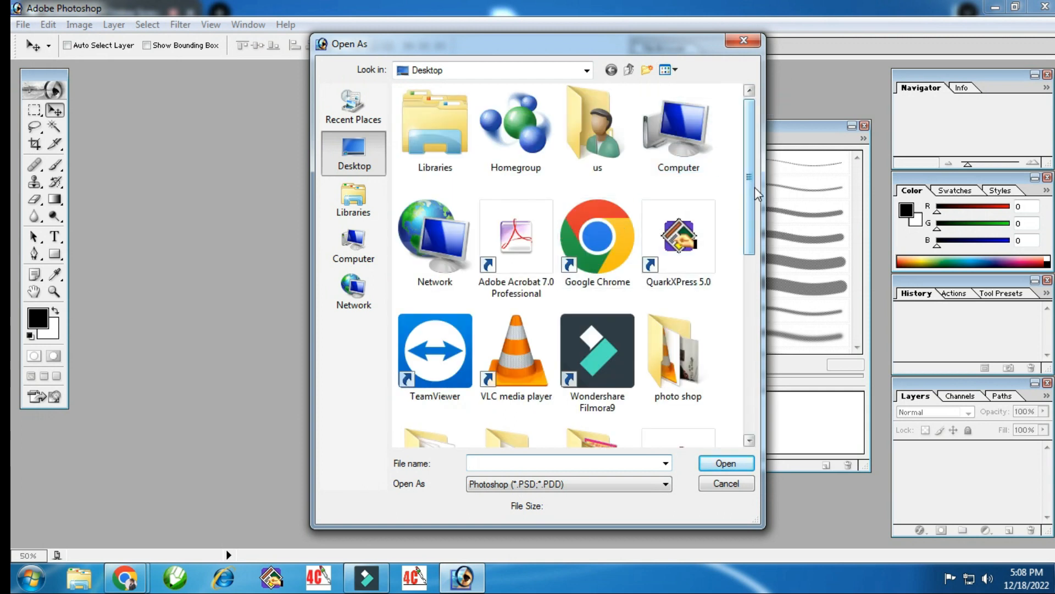
- Try to open abcd from the Desktop as a Photoshop (*.PSD;*.PDD) file
{"action": "left_click_drag", "start_coordinate": [751, 187], "coordinate": [778, 365]}
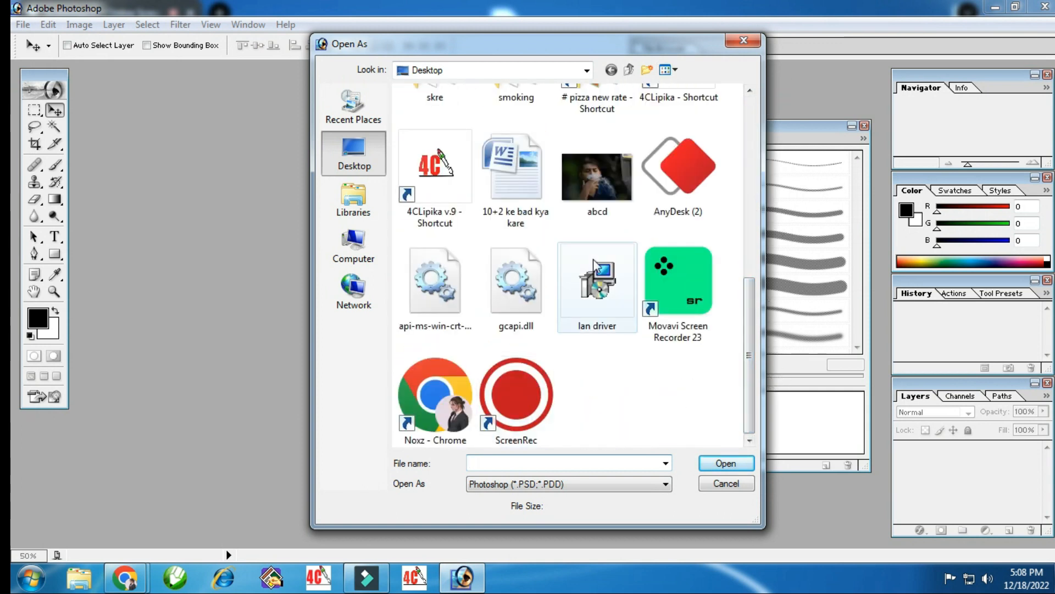
{"action": "left_click", "coordinate": [578, 183]}
{"action": "left_click", "coordinate": [711, 465]}
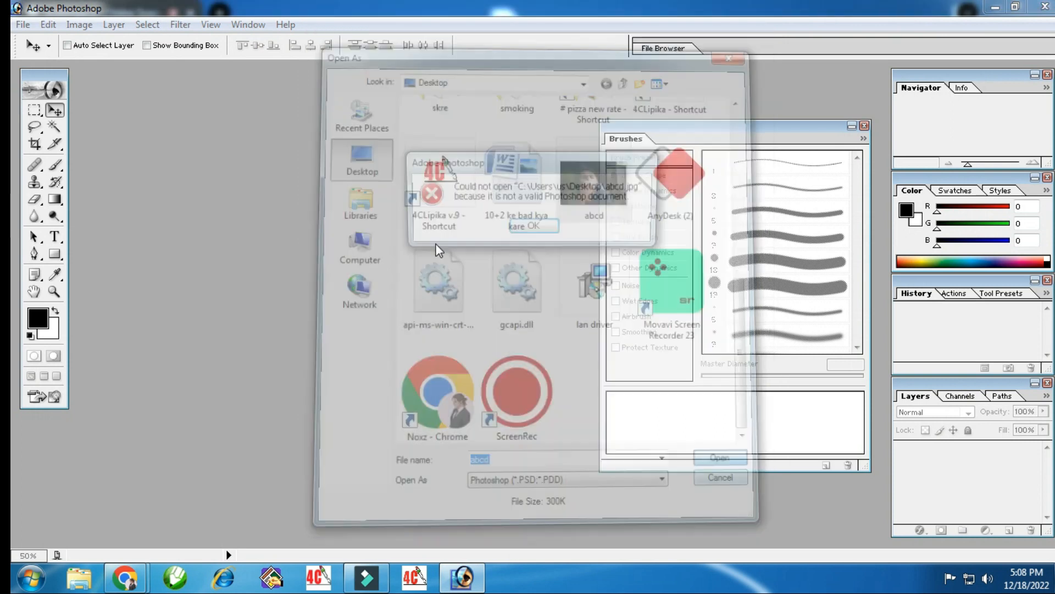
{"action": "left_click", "coordinate": [533, 227]}
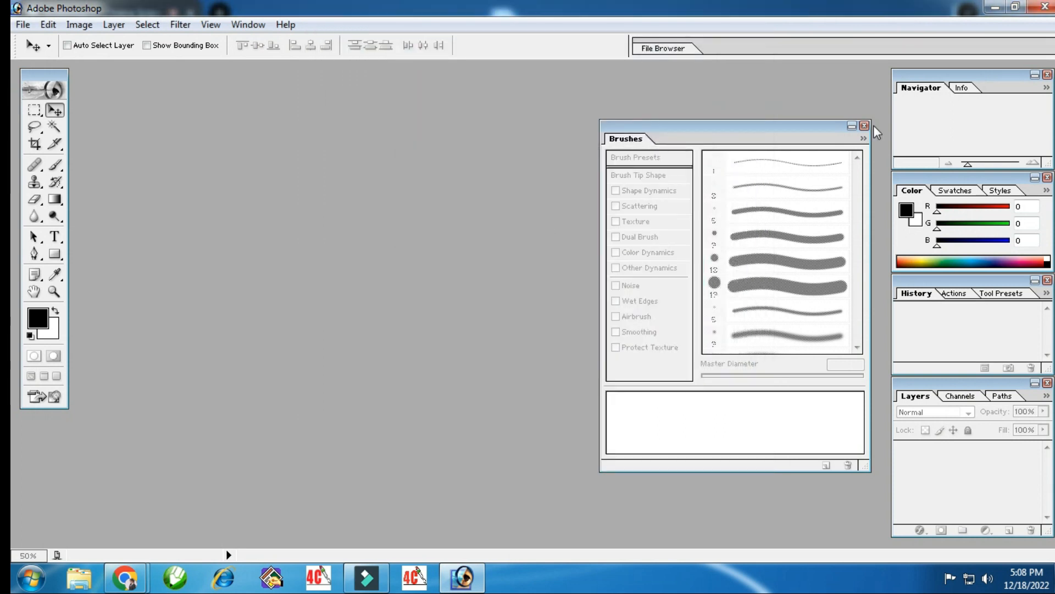
{"action": "left_click", "coordinate": [22, 24]}
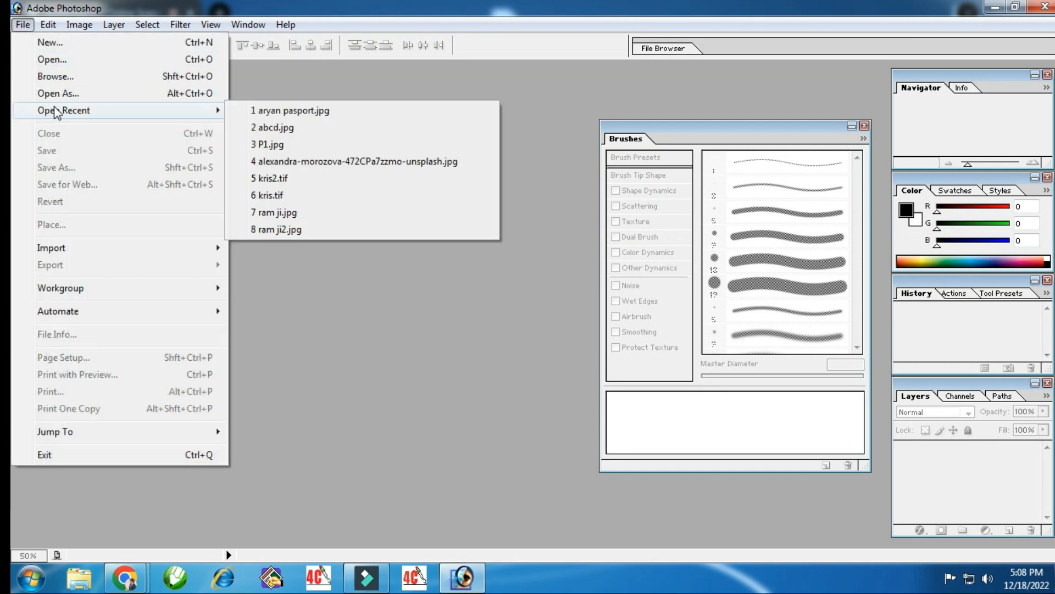
{"action": "left_click", "coordinate": [57, 95]}
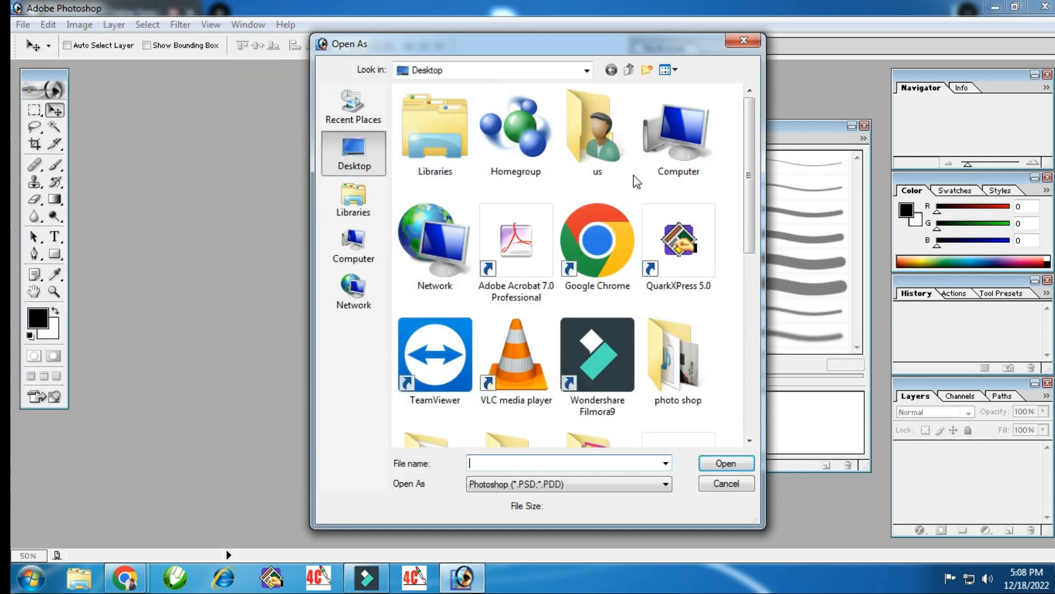
{"action": "double_click", "coordinate": [616, 232]}
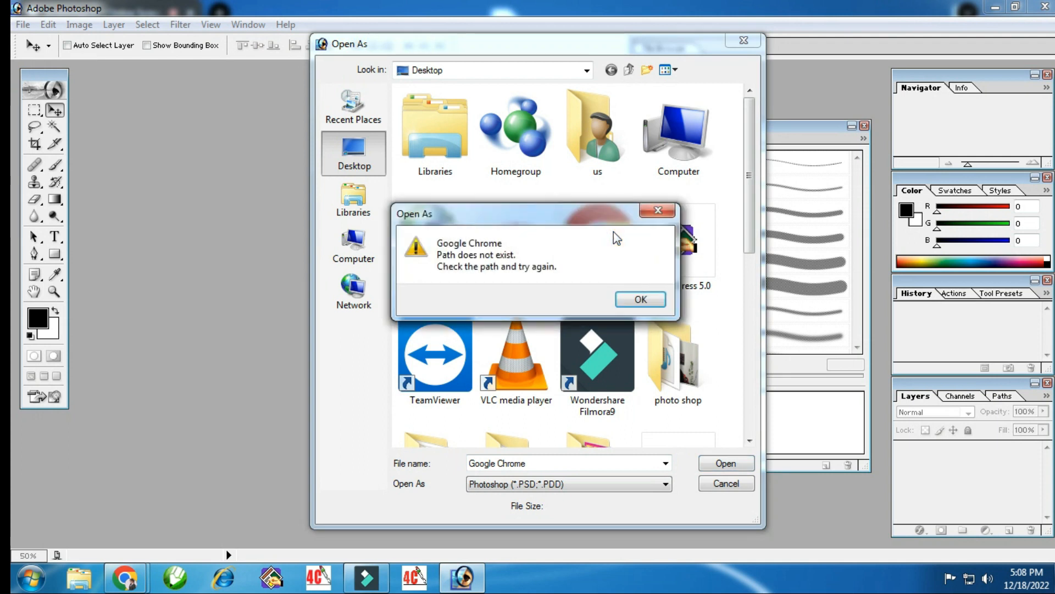
{"action": "left_click", "coordinate": [639, 300]}
{"action": "left_click", "coordinate": [724, 486]}
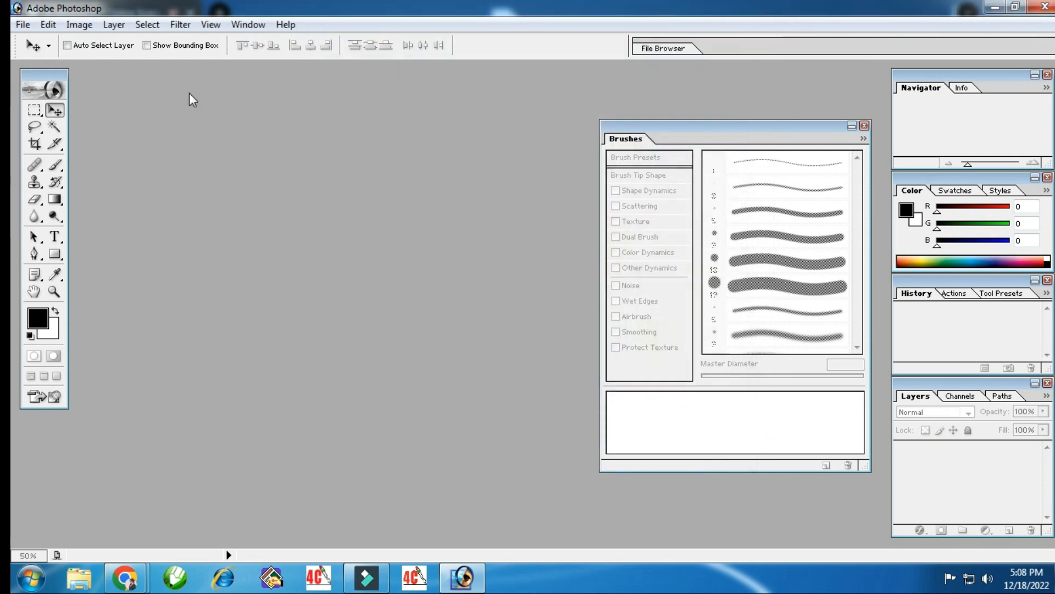
- Open abcd.jpg from the list of recent files and close its window
{"action": "left_click", "coordinate": [23, 26]}
{"action": "mouse_move", "coordinate": [60, 111]}
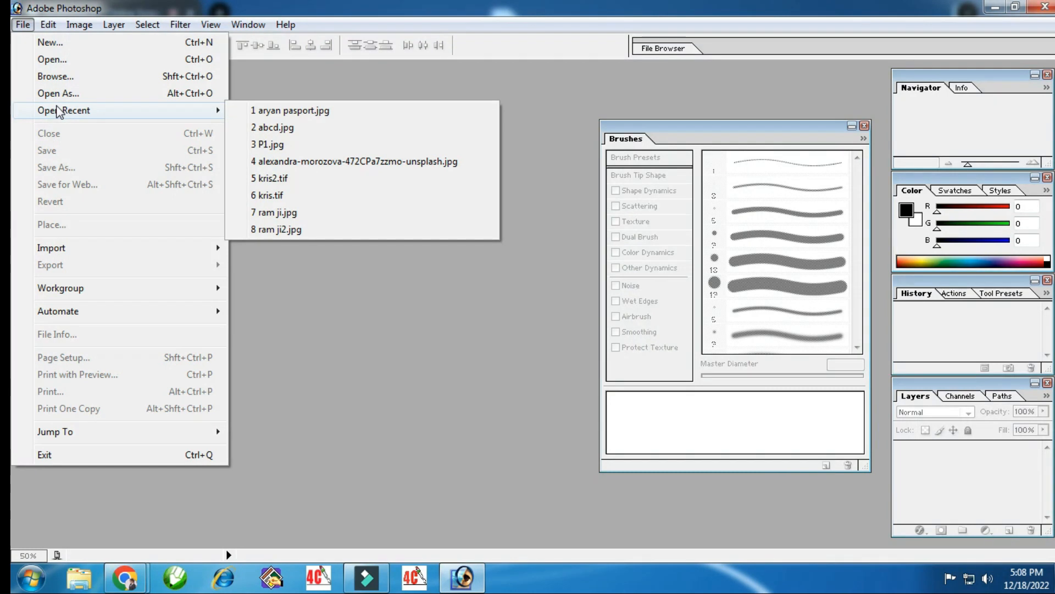
{"action": "left_click", "coordinate": [292, 128]}
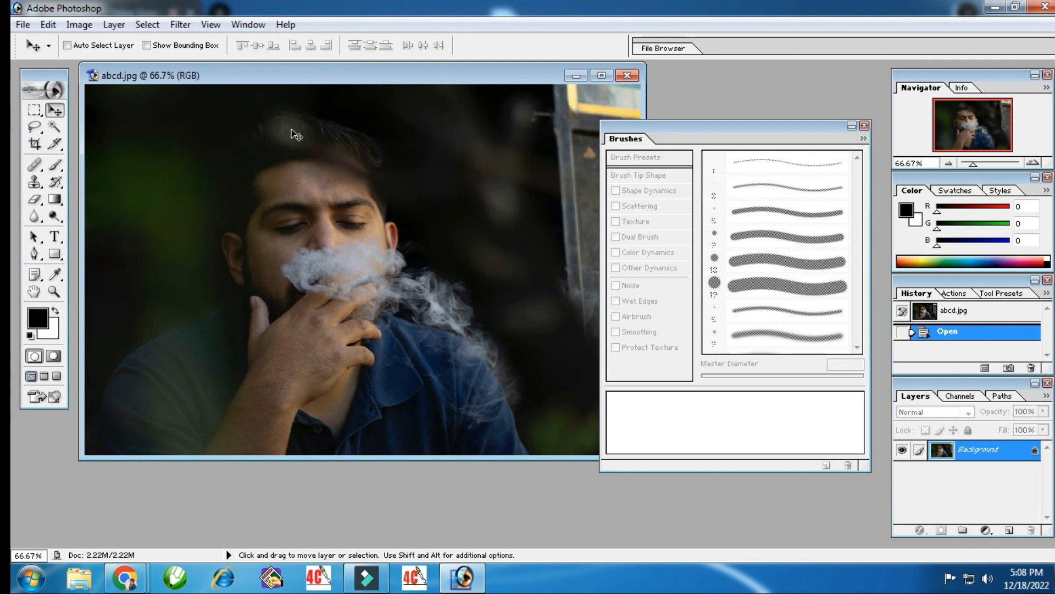
{"action": "left_click", "coordinate": [627, 75]}
- Reopen abcd.jpg from the recent files and close it with the Close command
{"action": "left_click", "coordinate": [22, 24]}
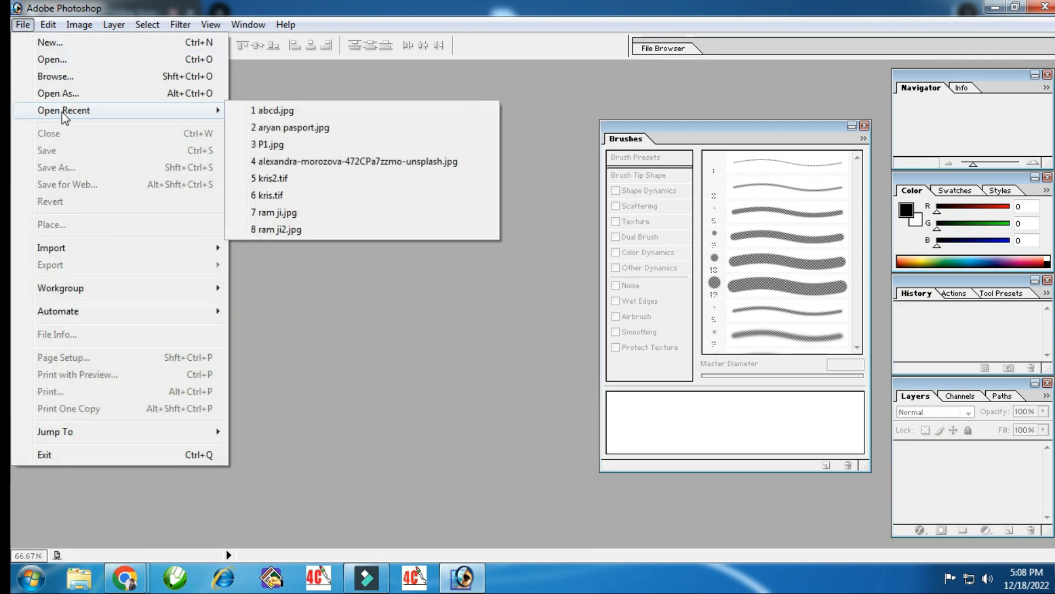
{"action": "left_click", "coordinate": [273, 113]}
{"action": "left_click", "coordinate": [24, 24]}
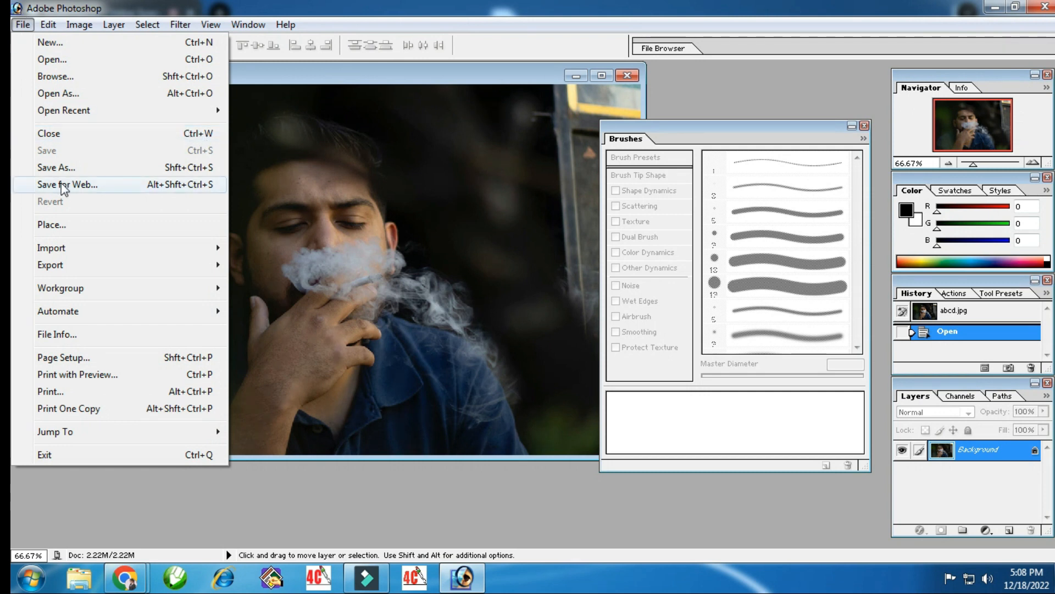
{"action": "left_click", "coordinate": [57, 133]}
- Open abcd.jpg once more from the recently used files
{"action": "left_click", "coordinate": [22, 24]}
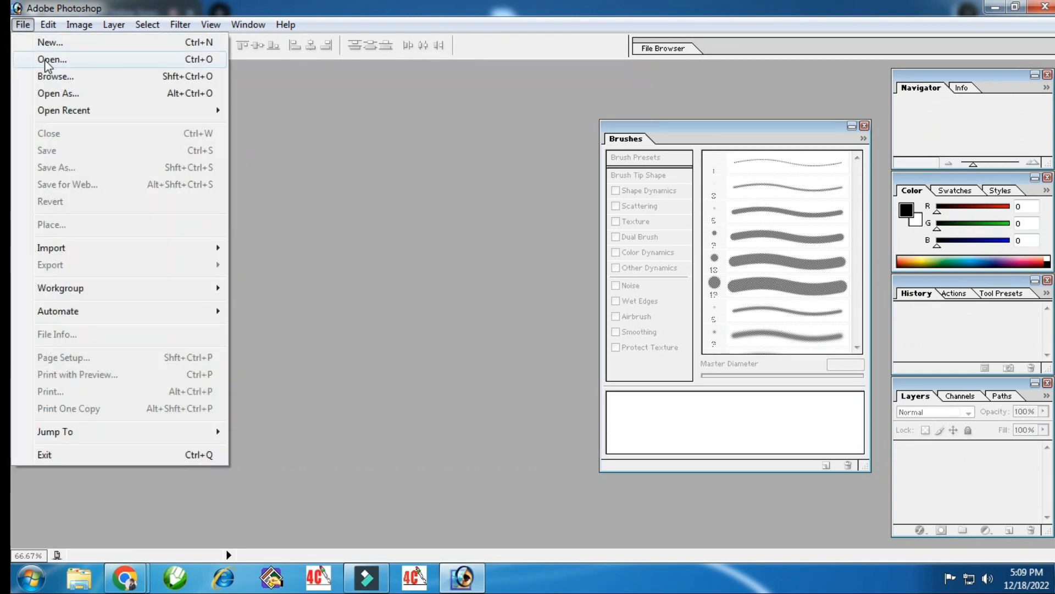
{"action": "mouse_move", "coordinate": [55, 112]}
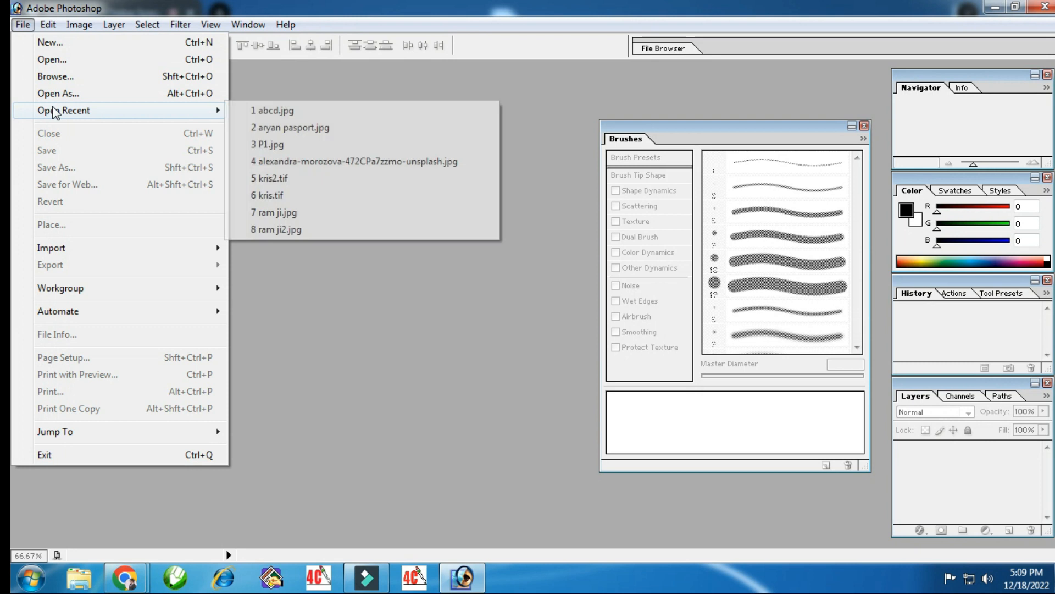
{"action": "left_click", "coordinate": [252, 110]}
- Save the image under the new name abcd2 on the Desktop as a Baseline ("Standard") JPEG with Maximum quality 12
{"action": "left_click", "coordinate": [22, 24]}
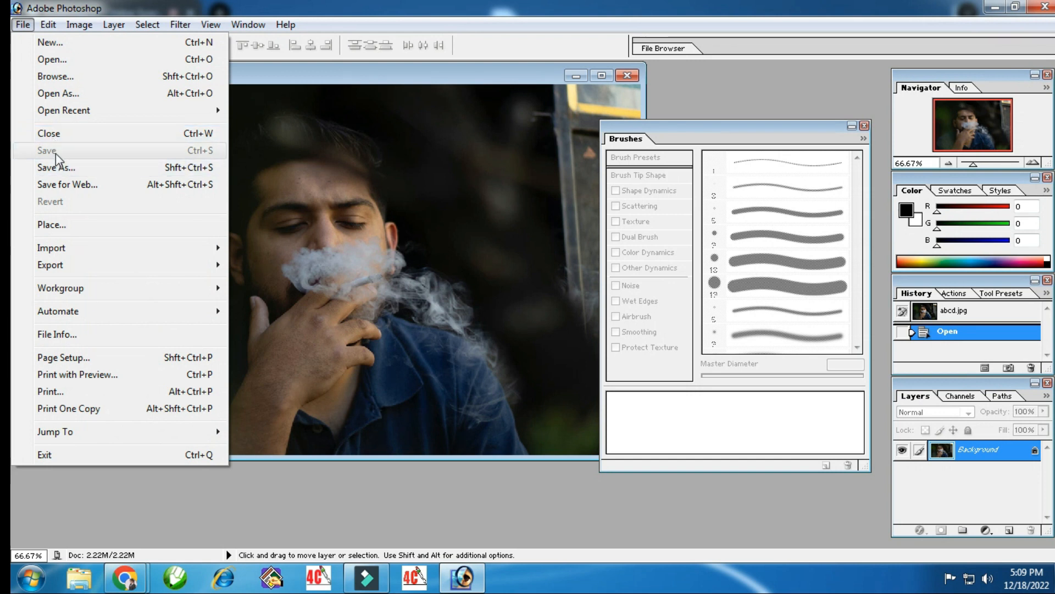
{"action": "left_click", "coordinate": [84, 171]}
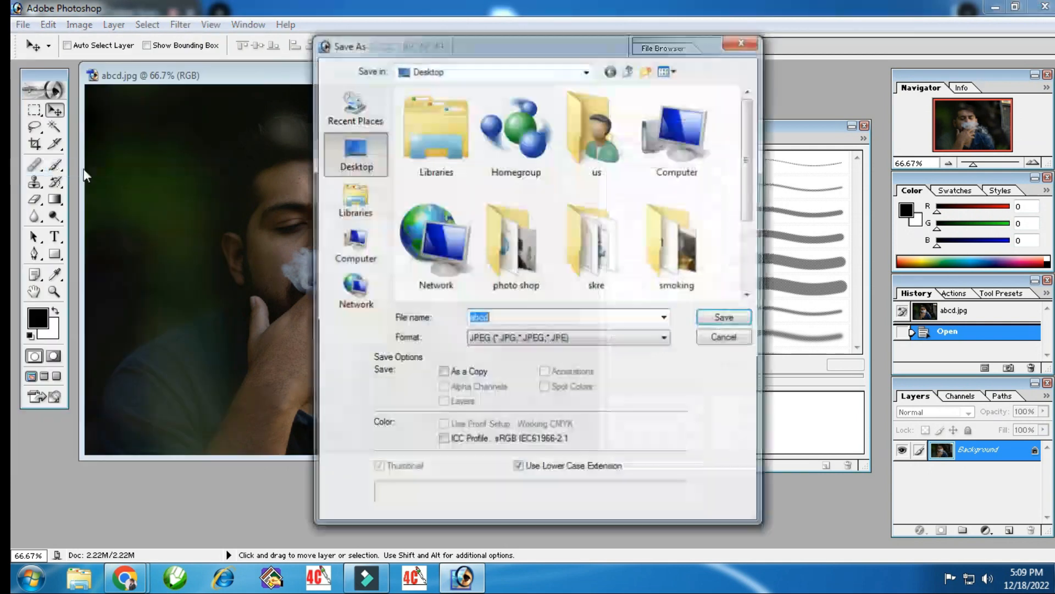
{"action": "left_click", "coordinate": [509, 318]}
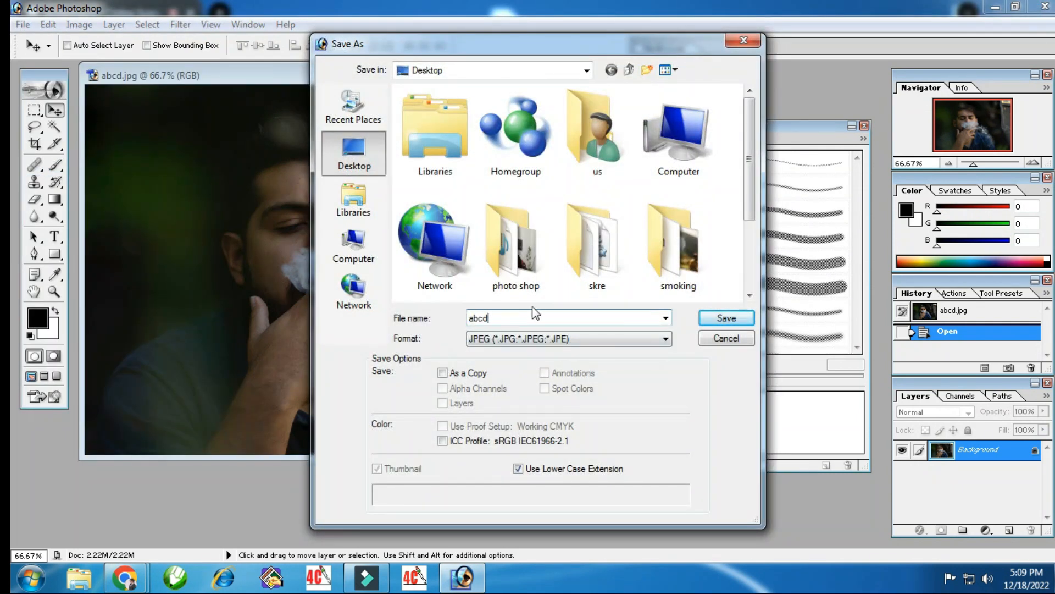
{"action": "left_click", "coordinate": [714, 319]}
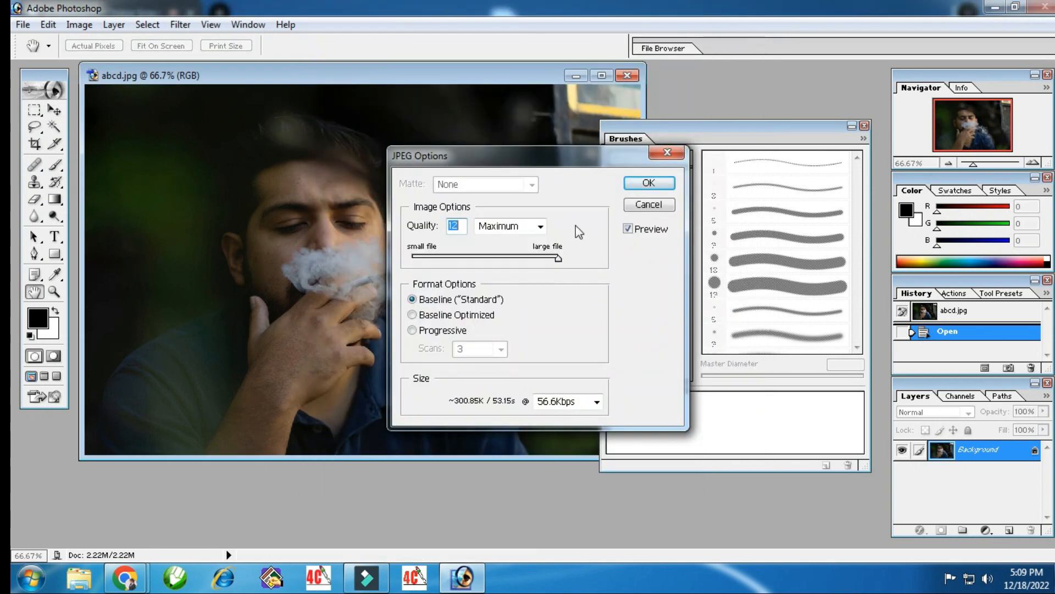
{"action": "left_click", "coordinate": [657, 183]}
- Start Save for Web on the image and examine its file format, color reduction and palette options
{"action": "left_click", "coordinate": [23, 26]}
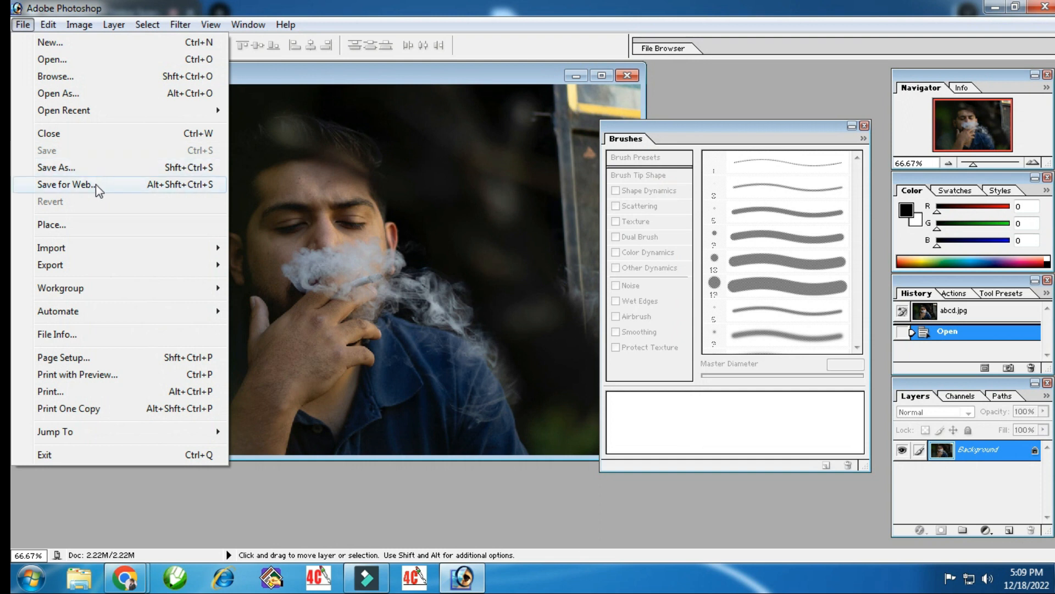
{"action": "left_click", "coordinate": [66, 184]}
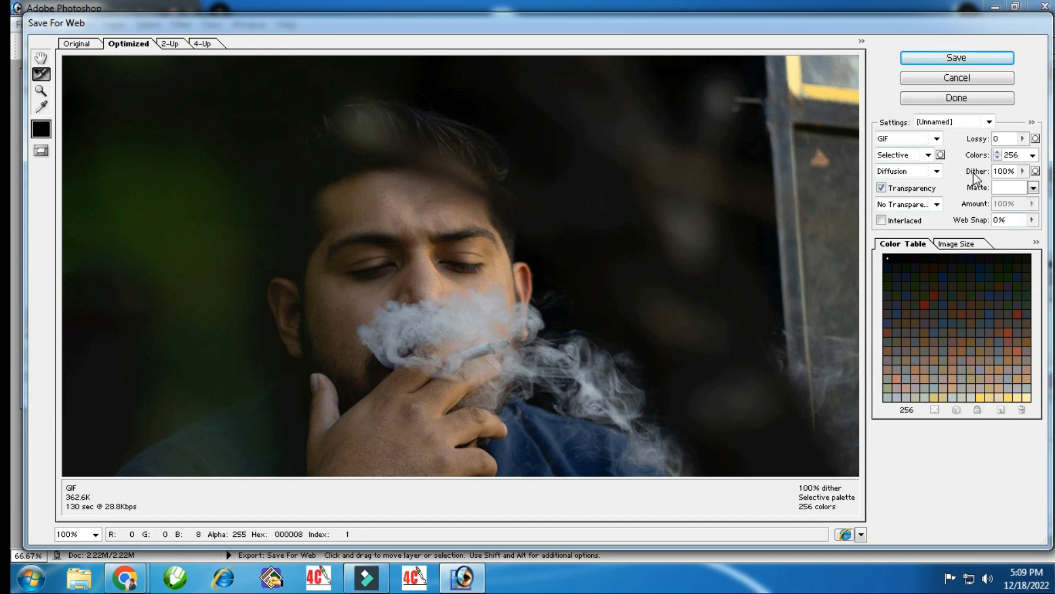
{"action": "left_click", "coordinate": [909, 138]}
{"action": "left_click", "coordinate": [909, 138]}
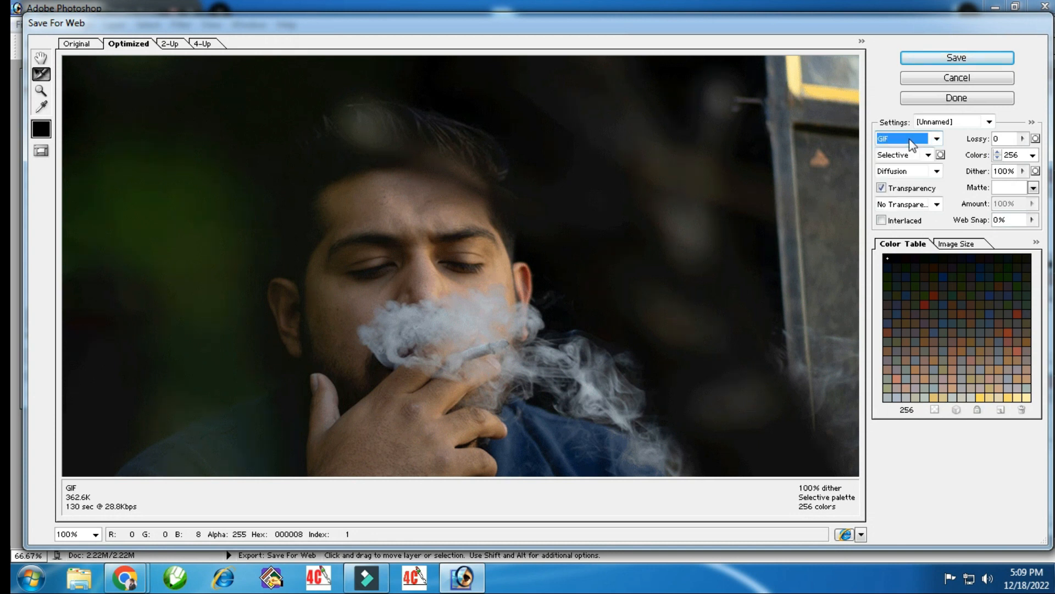
{"action": "left_click", "coordinate": [940, 155]}
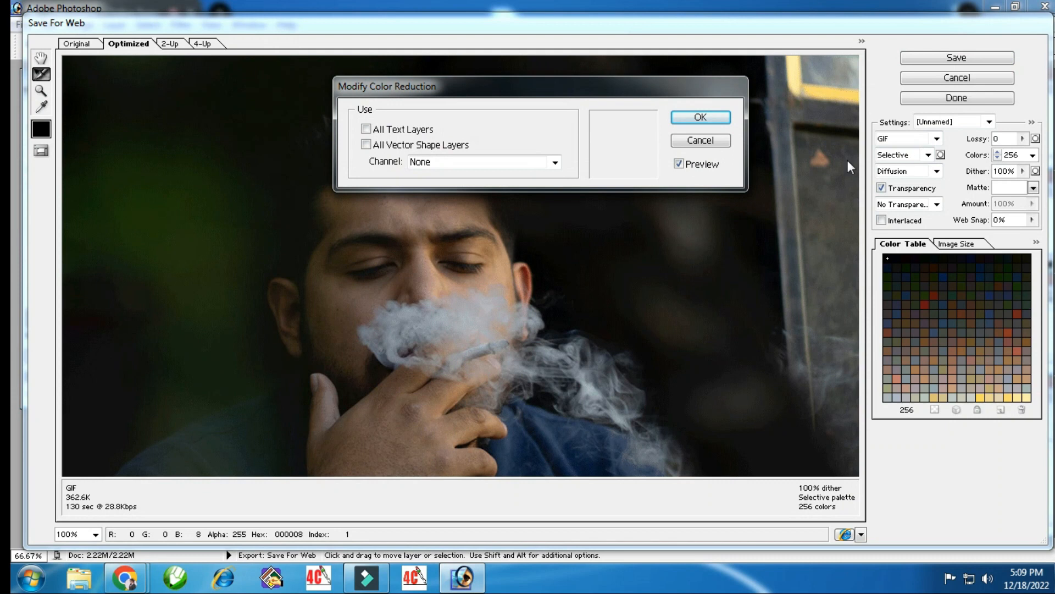
{"action": "left_click", "coordinate": [719, 142]}
{"action": "left_click", "coordinate": [929, 155]}
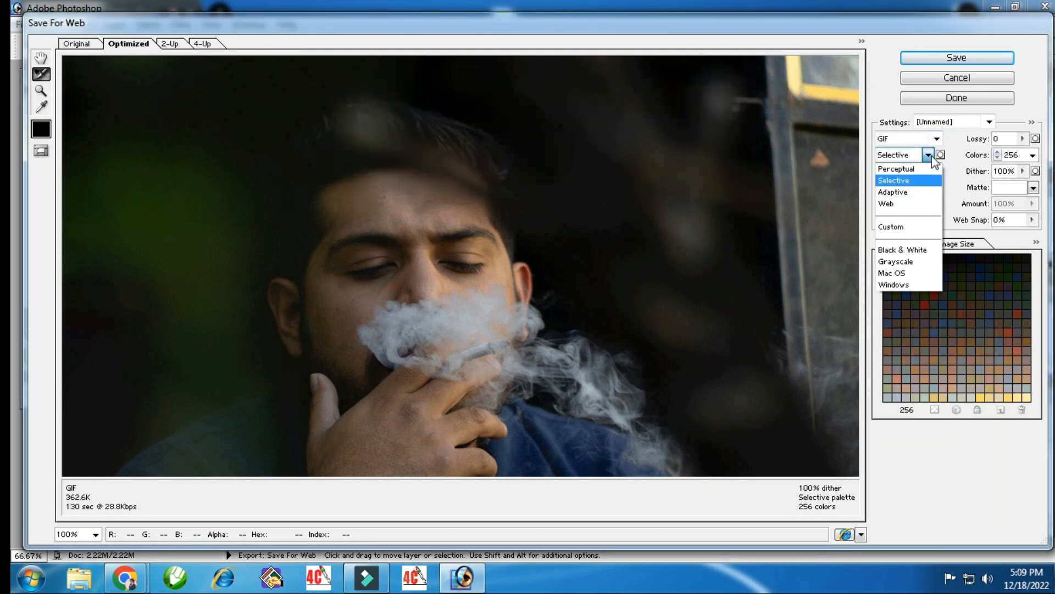
{"action": "left_click", "coordinate": [932, 156]}
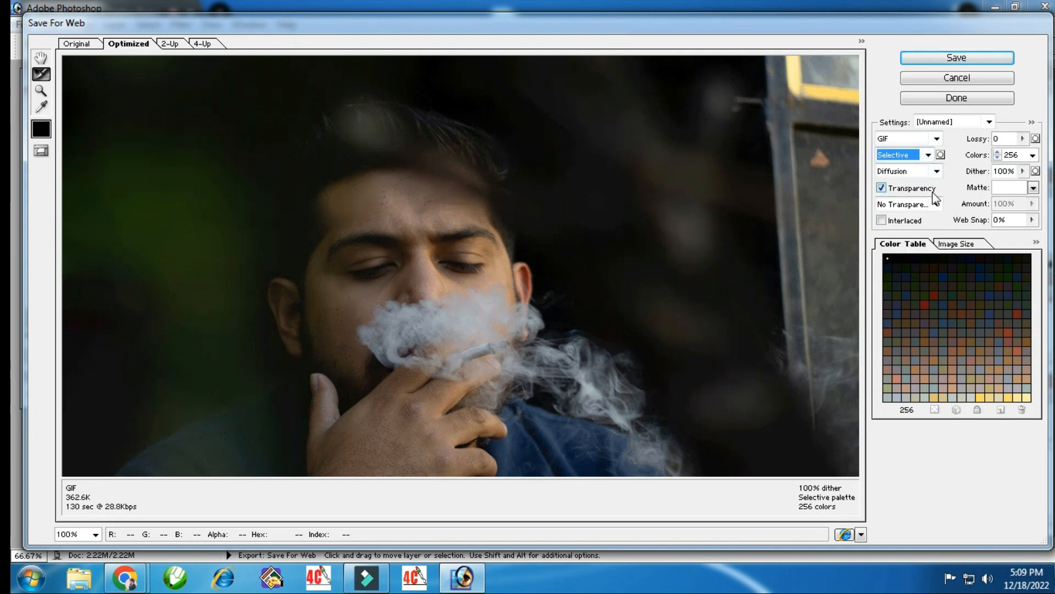
- Select a dark red swatch in the color table and save the optimized image as the GIF abcd2 in the jp personnel work folder
{"action": "left_click", "coordinate": [923, 305]}
{"action": "key", "text": "q"}
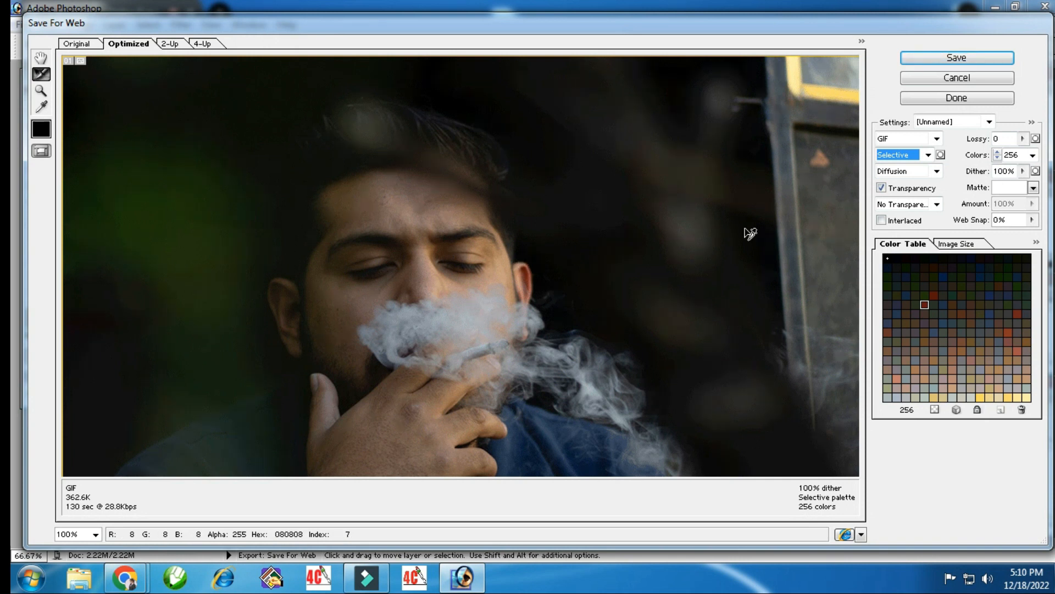
{"action": "left_click", "coordinate": [943, 55]}
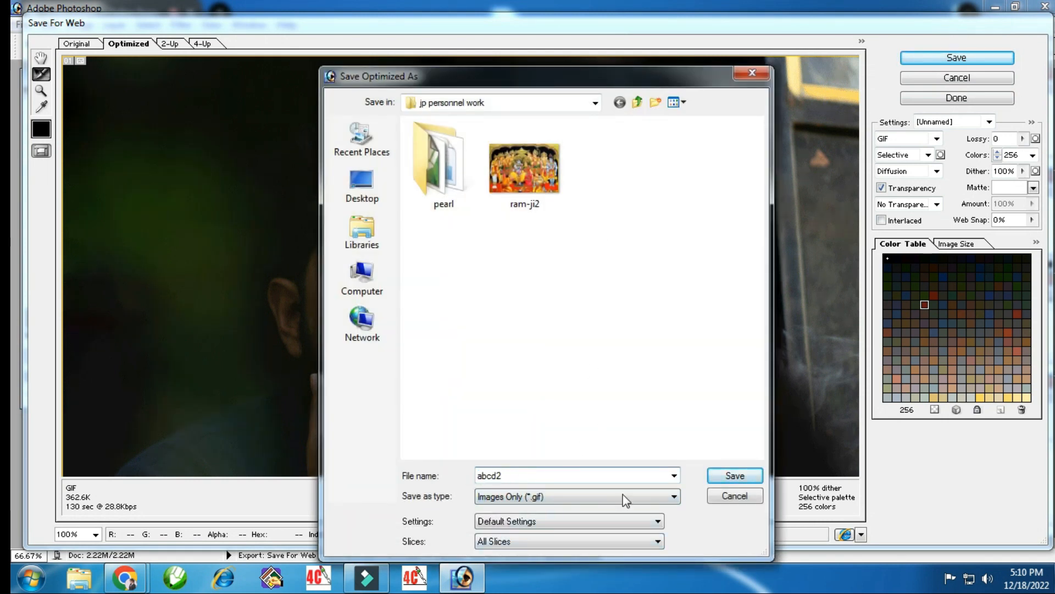
{"action": "left_click", "coordinate": [735, 475]}
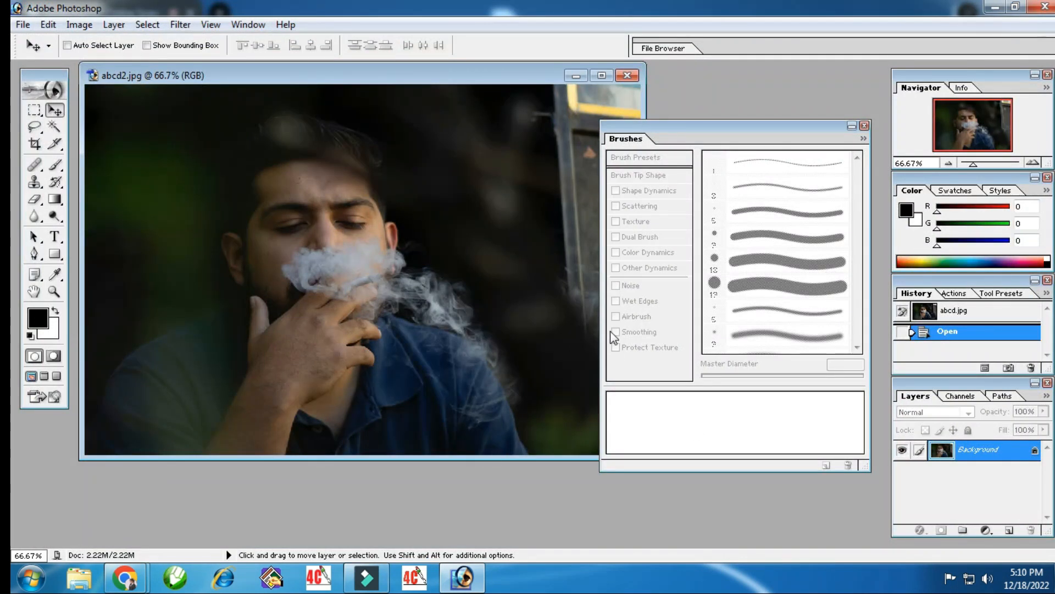
- Close the abcd2.jpg image
{"action": "left_click", "coordinate": [31, 23]}
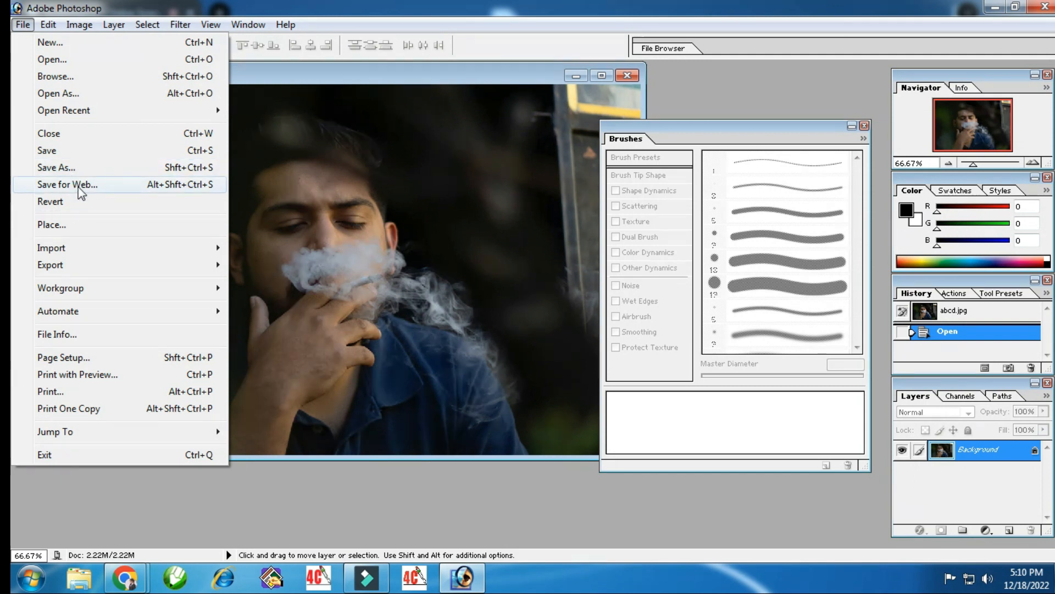
{"action": "left_click", "coordinate": [627, 75]}
{"action": "left_click", "coordinate": [539, 228]}
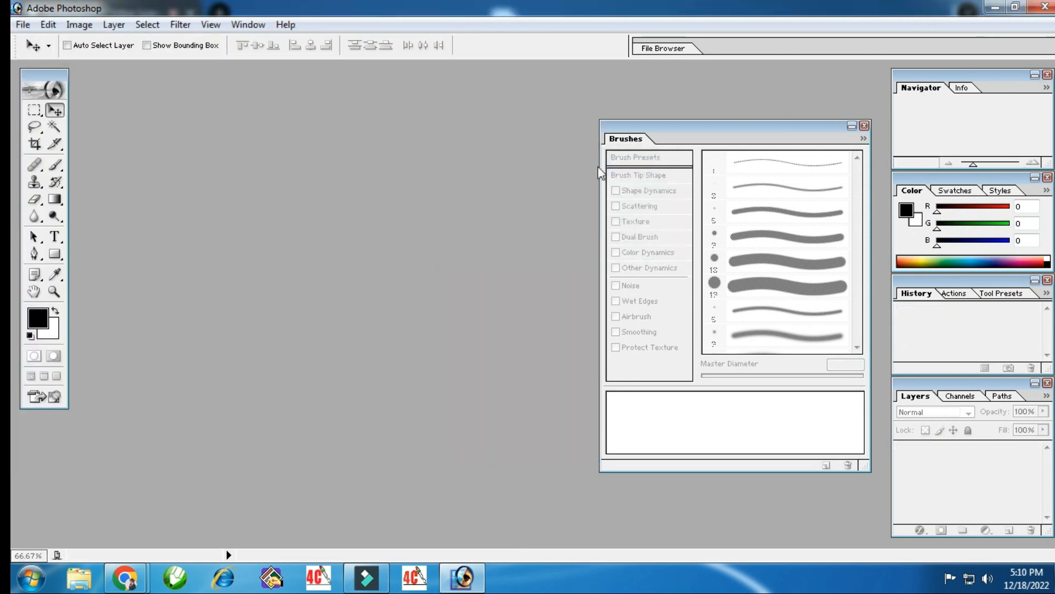
- Open abcd from the Desktop in a maximized image window and close the Brushes palette
{"action": "left_click", "coordinate": [23, 25]}
{"action": "left_click", "coordinate": [50, 64]}
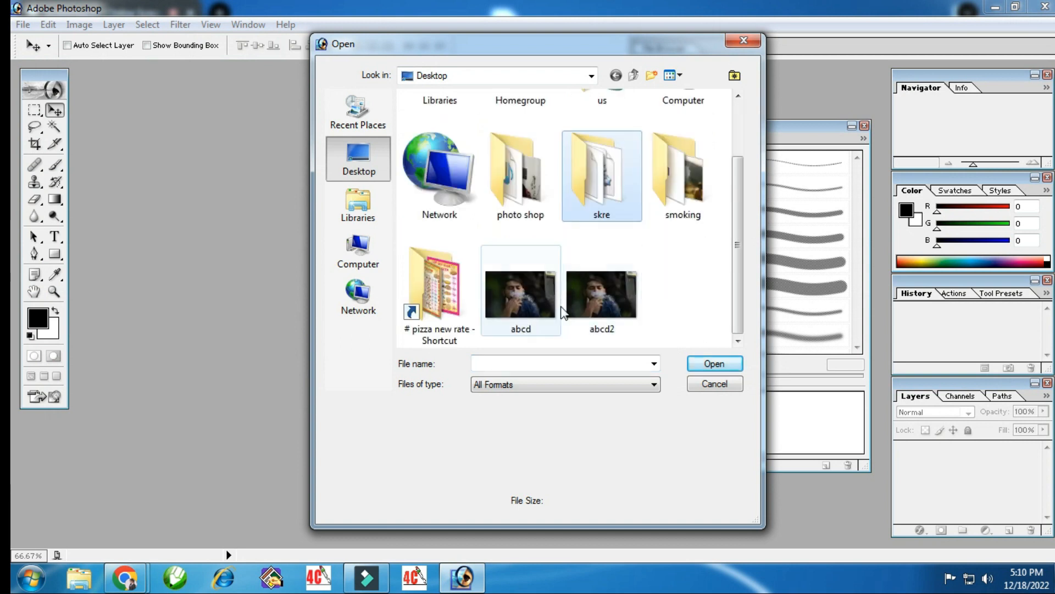
{"action": "double_click", "coordinate": [520, 296]}
{"action": "double_click", "coordinate": [424, 80]}
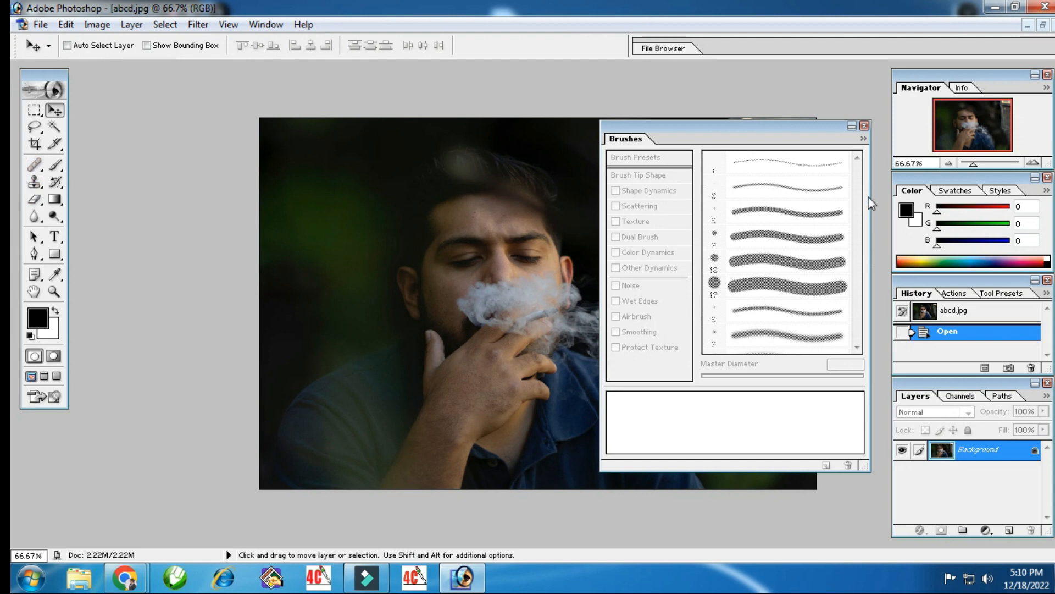
{"action": "left_click", "coordinate": [864, 126]}
- Add a Curves adjustment layer that brightens the RGB channel with a point at input 109, output 172
{"action": "left_click", "coordinate": [985, 530]}
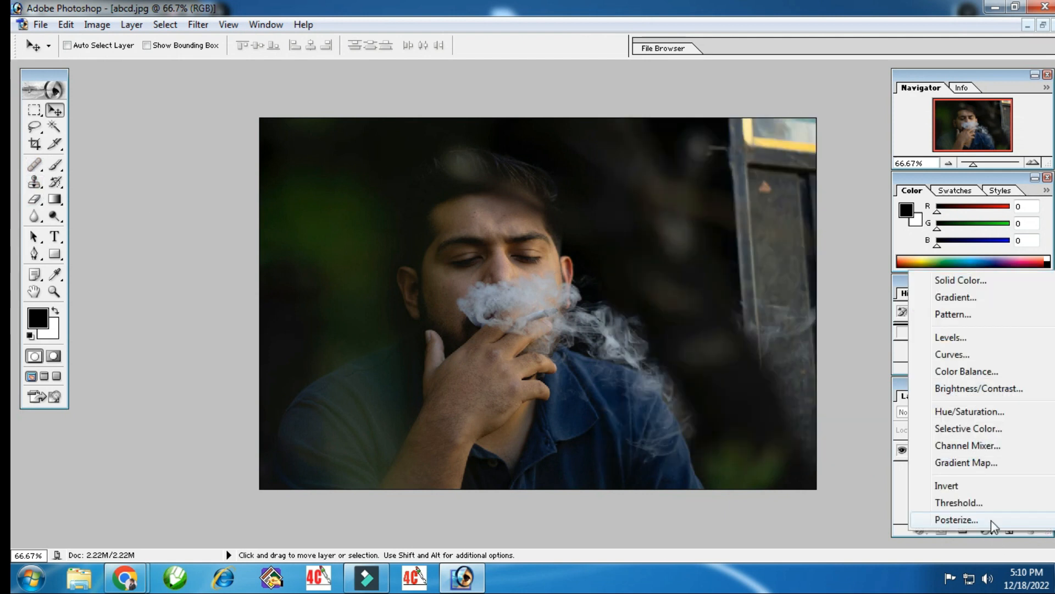
{"action": "left_click", "coordinate": [937, 352]}
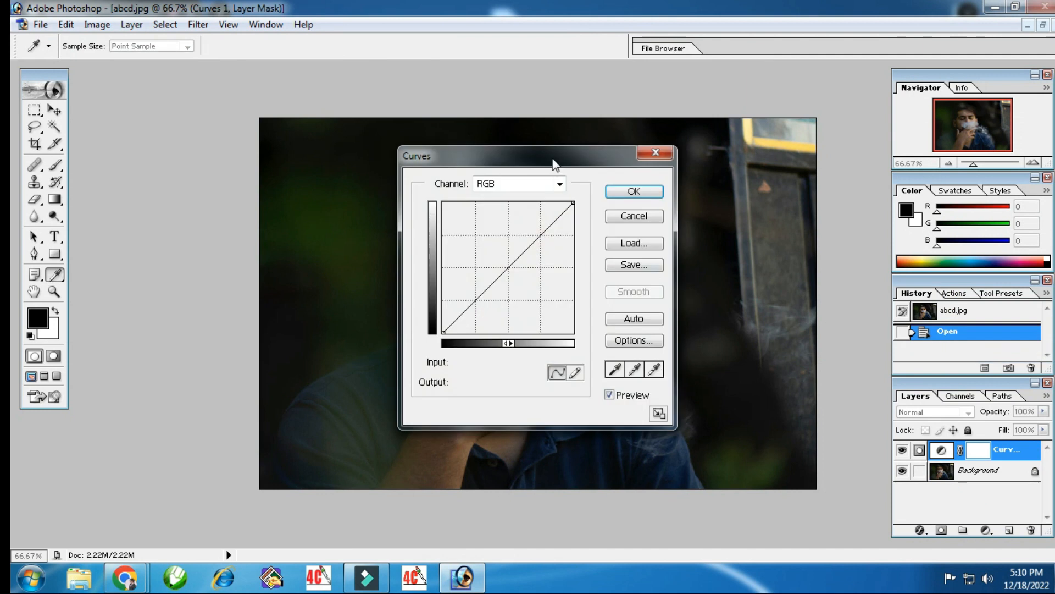
{"action": "left_click_drag", "start_coordinate": [522, 156], "coordinate": [846, 175]}
{"action": "left_click_drag", "start_coordinate": [829, 278], "coordinate": [822, 263]}
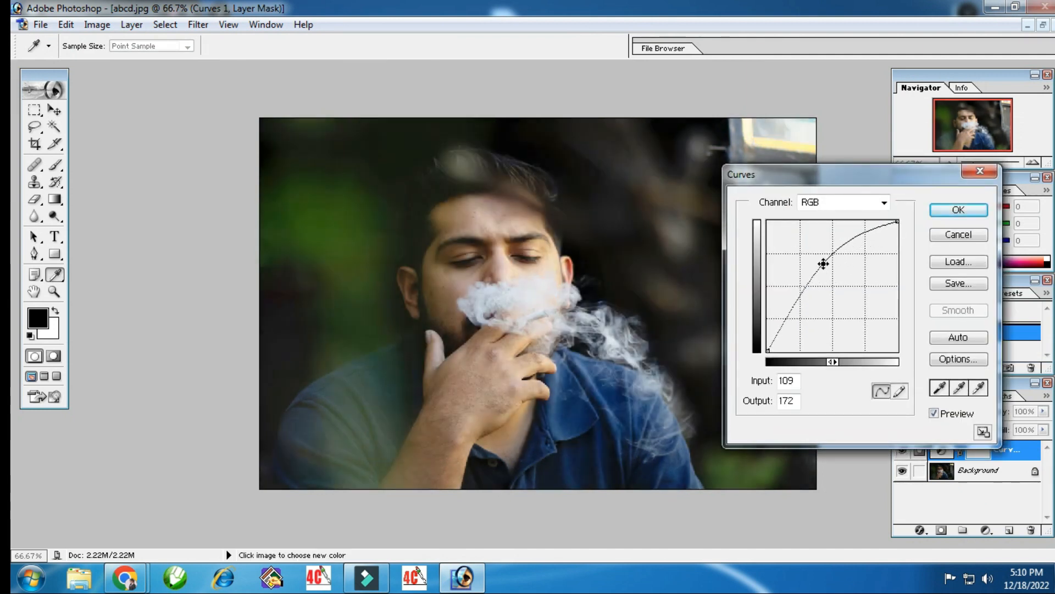
{"action": "left_click", "coordinate": [956, 210]}
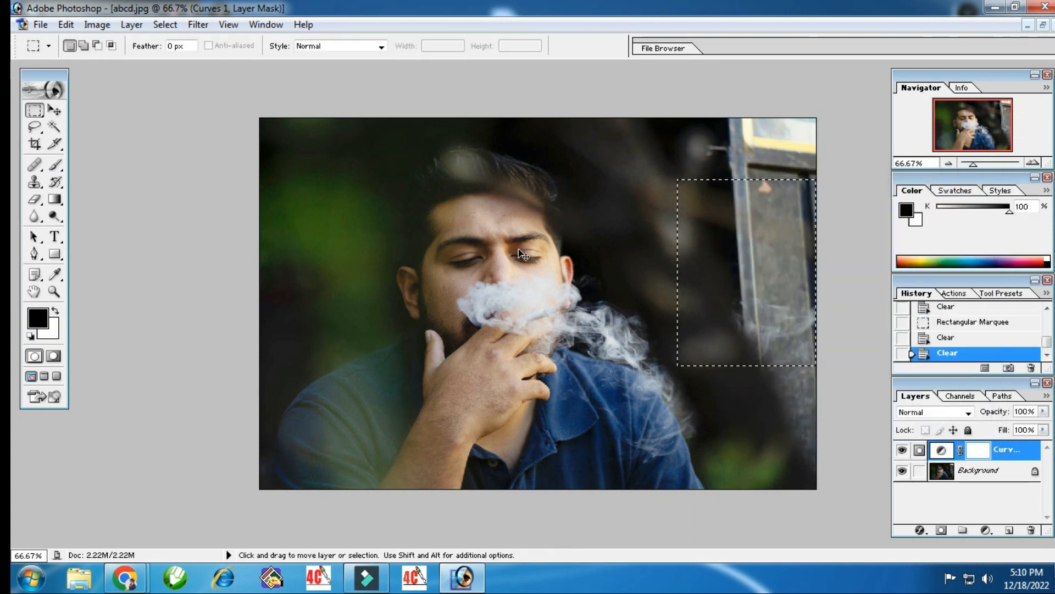
- Merge the visible layers and clear two overlapping rectangles at the photo's right side and one at its left edge to white
{"action": "key", "text": "ctrl+shift+e"}
{"action": "key", "text": "Delete"}
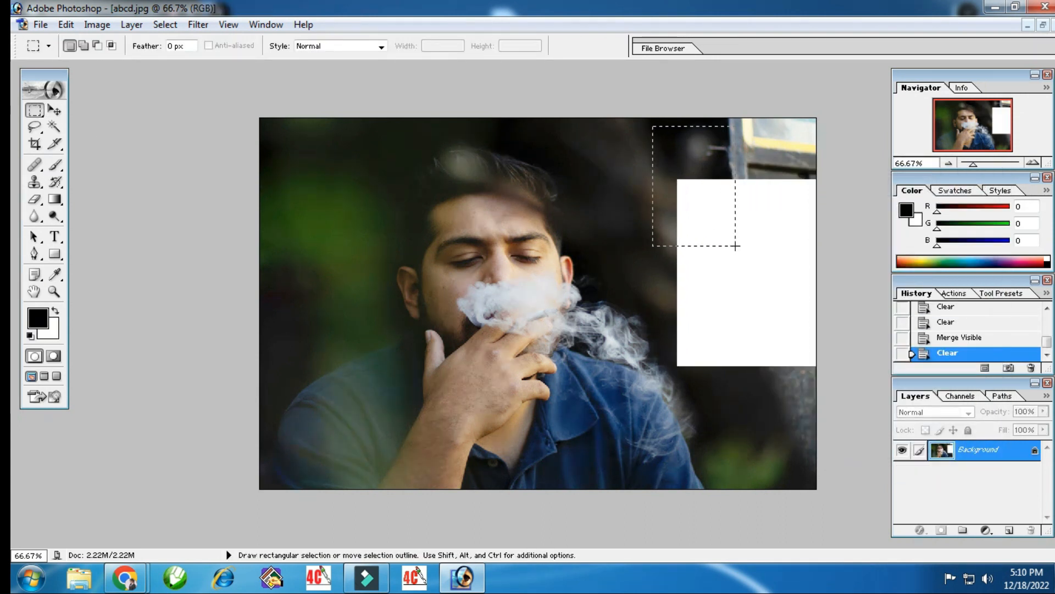
{"action": "key", "text": "Delete"}
{"action": "left_click_drag", "start_coordinate": [261, 172], "coordinate": [346, 315]}
{"action": "key", "text": "Delete"}
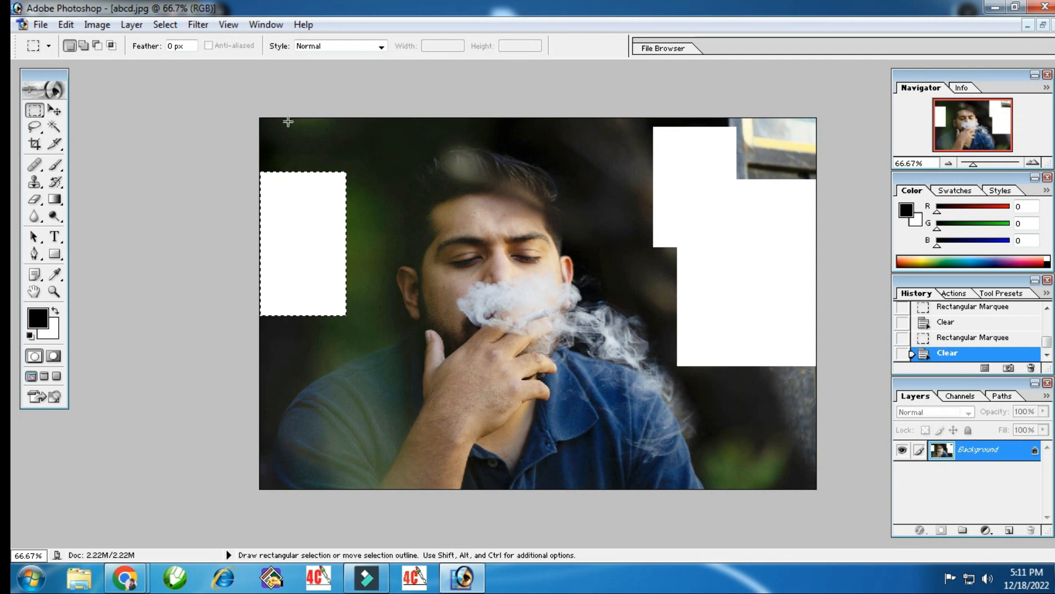
{"action": "key", "text": "ctrl+d"}
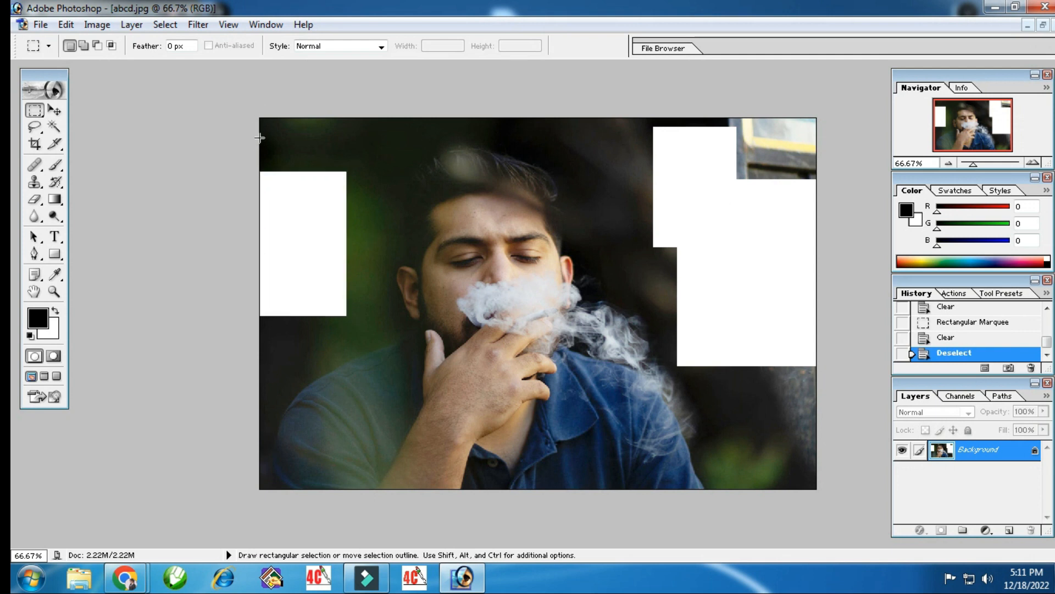
- Revert the edited image to its last saved version
{"action": "left_click", "coordinate": [39, 24]}
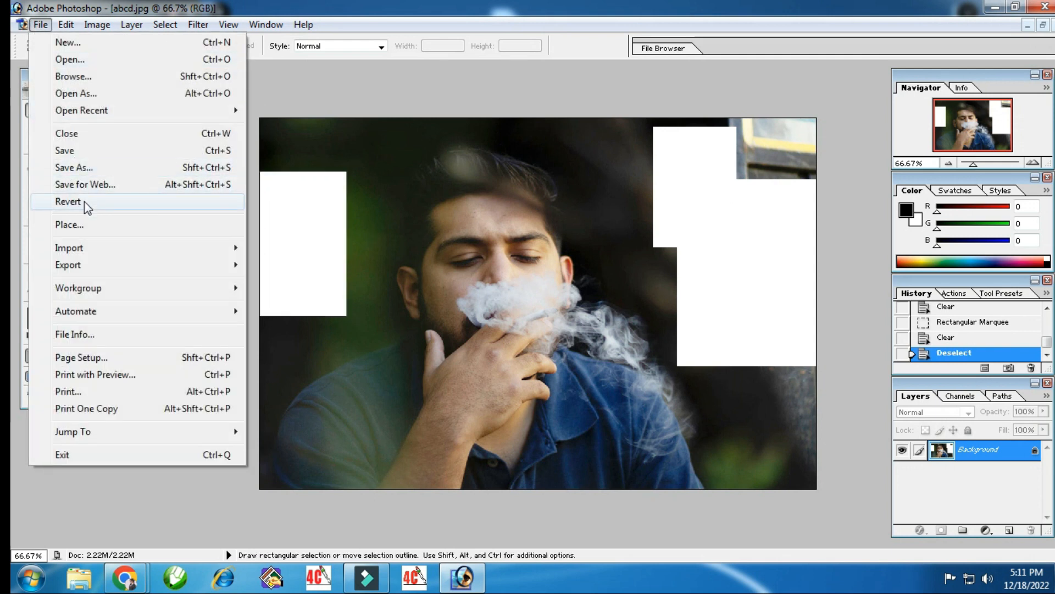
{"action": "left_click", "coordinate": [83, 199]}
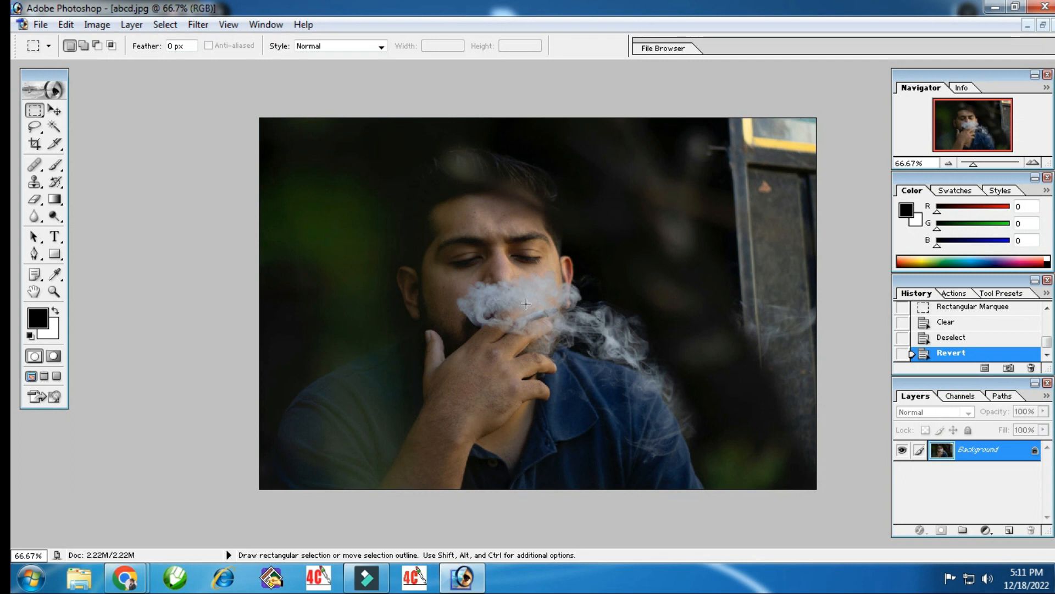
{"action": "left_click", "coordinate": [41, 25]}
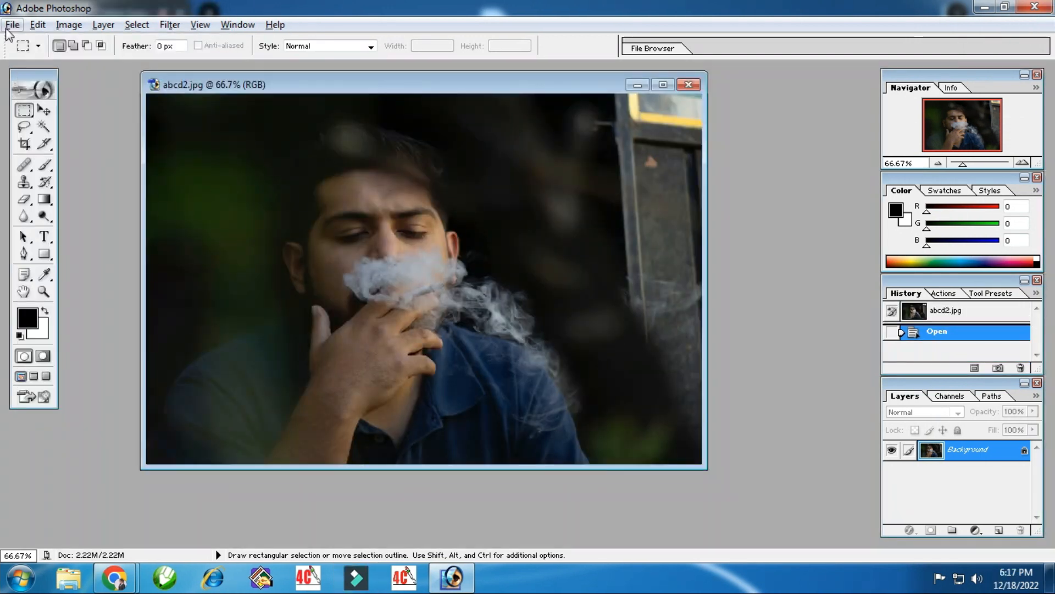
- Close abcd2.jpg and open it again from the Desktop, moving its window slightly lower in the workspace
{"action": "left_click", "coordinate": [12, 24]}
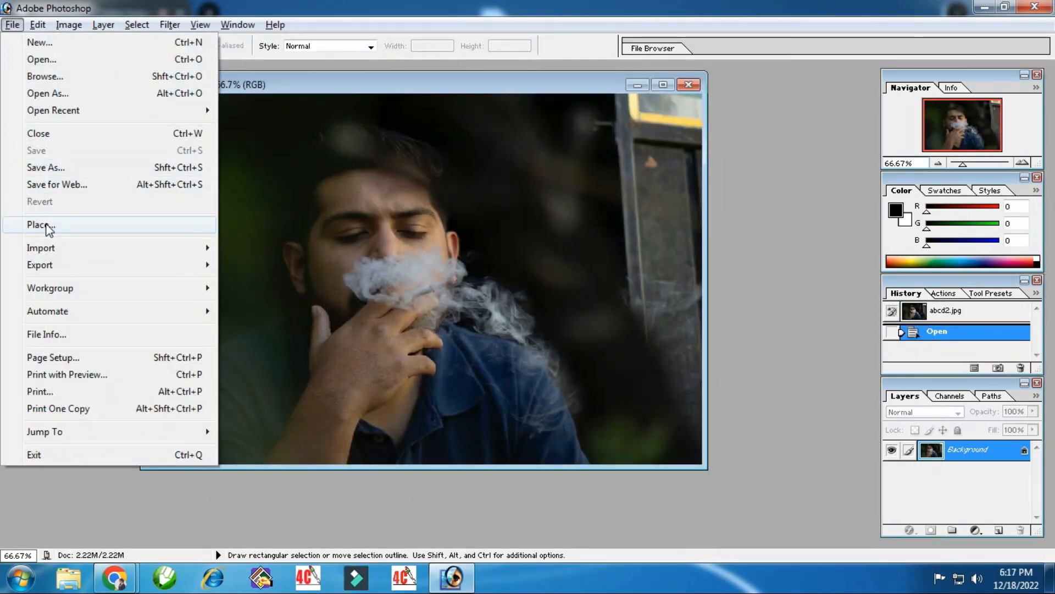
{"action": "left_click", "coordinate": [694, 83]}
{"action": "left_click", "coordinate": [689, 84]}
{"action": "left_click", "coordinate": [12, 25]}
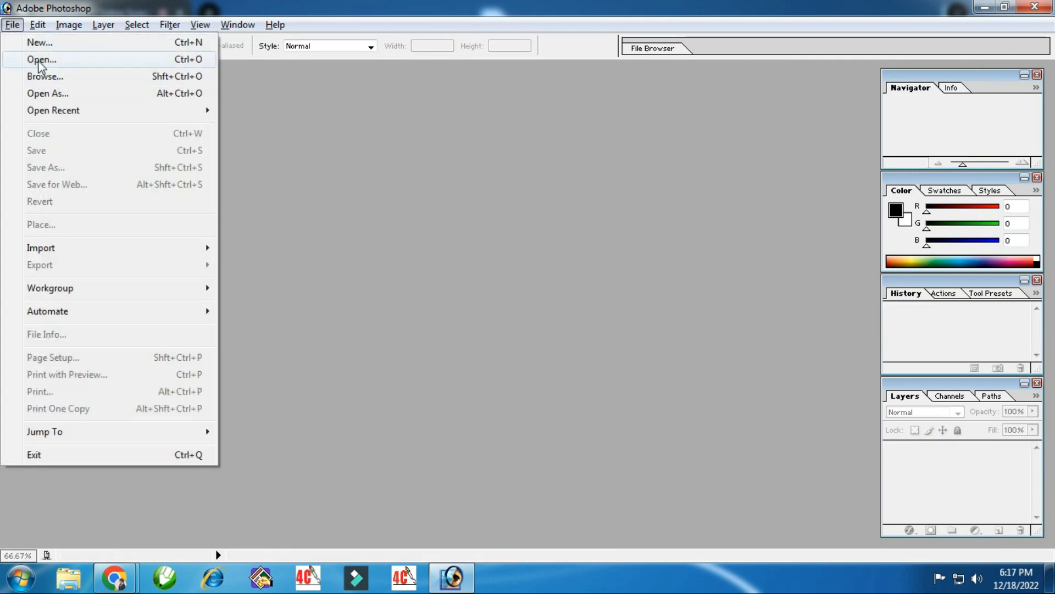
{"action": "left_click", "coordinate": [33, 59]}
{"action": "double_click", "coordinate": [416, 229]}
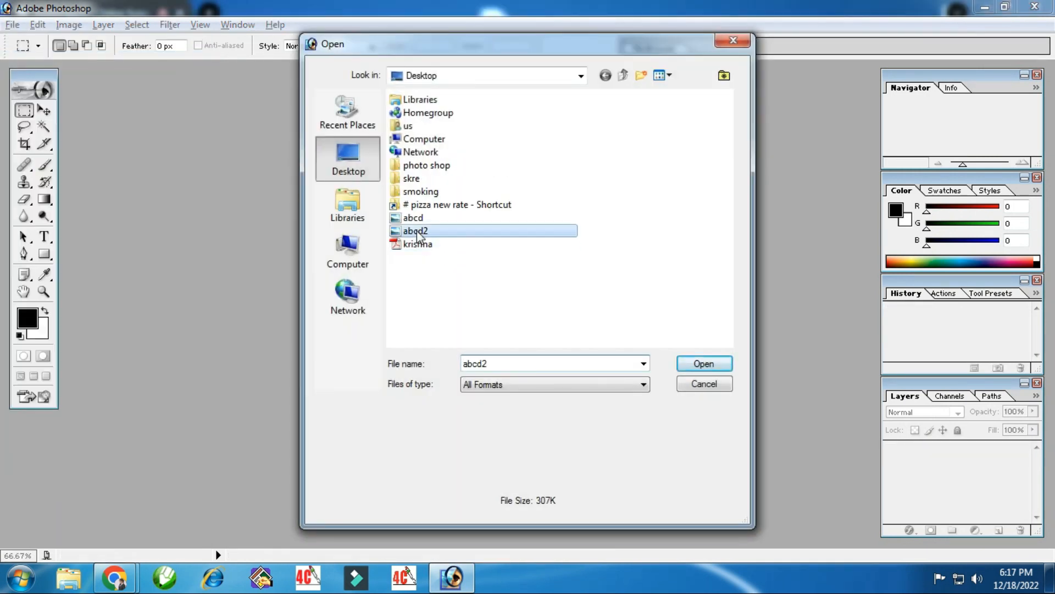
{"action": "left_click_drag", "start_coordinate": [234, 83], "coordinate": [311, 142]}
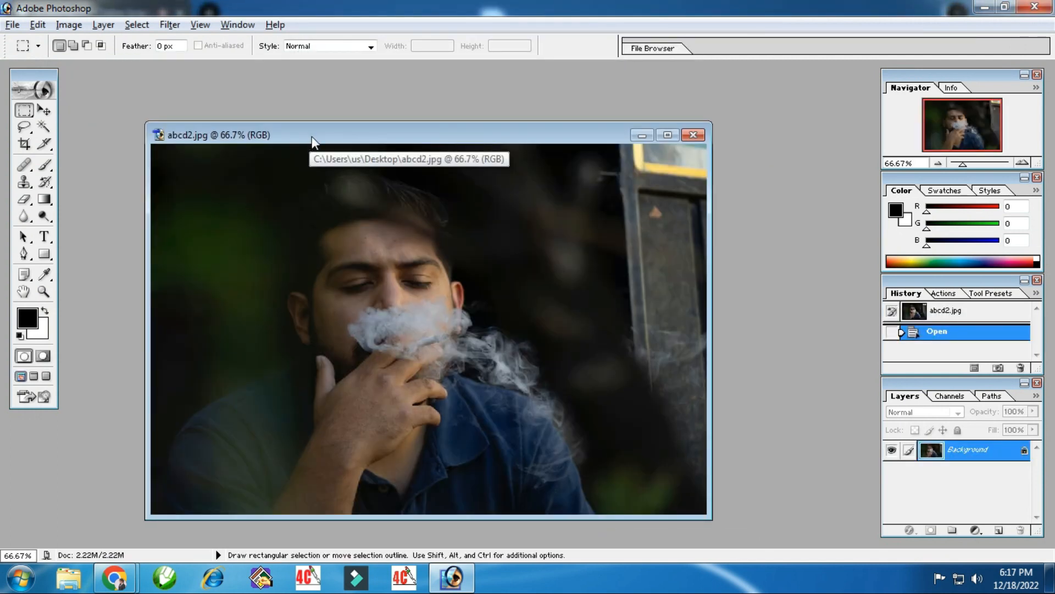
- Place krishna.pdf from the Desktop into the image, scaled to less than half size in the photo's lower-left corner
{"action": "left_click", "coordinate": [12, 25]}
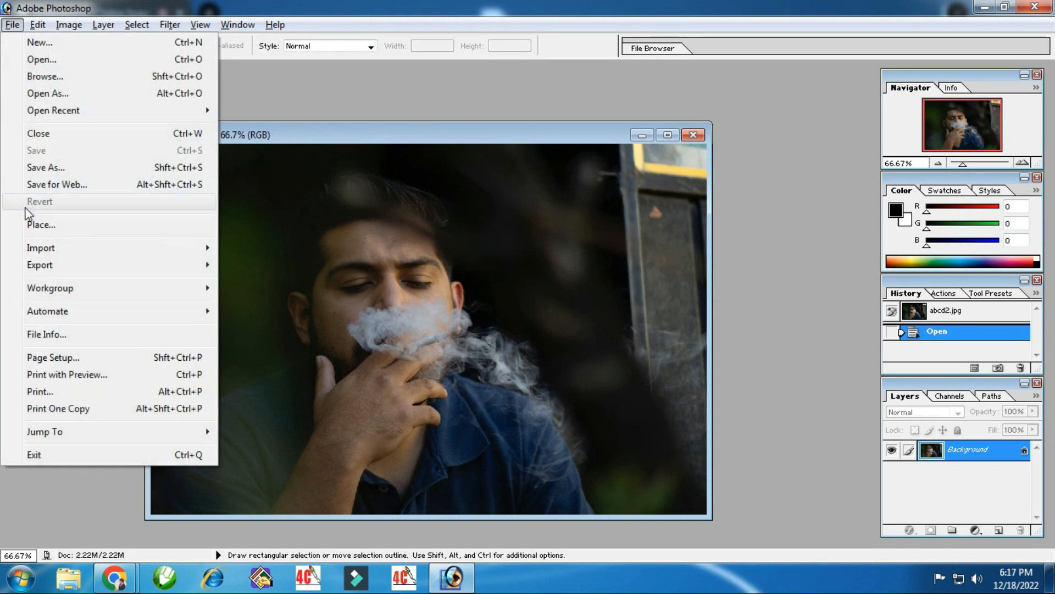
{"action": "left_click", "coordinate": [28, 227]}
{"action": "left_click", "coordinate": [419, 212]}
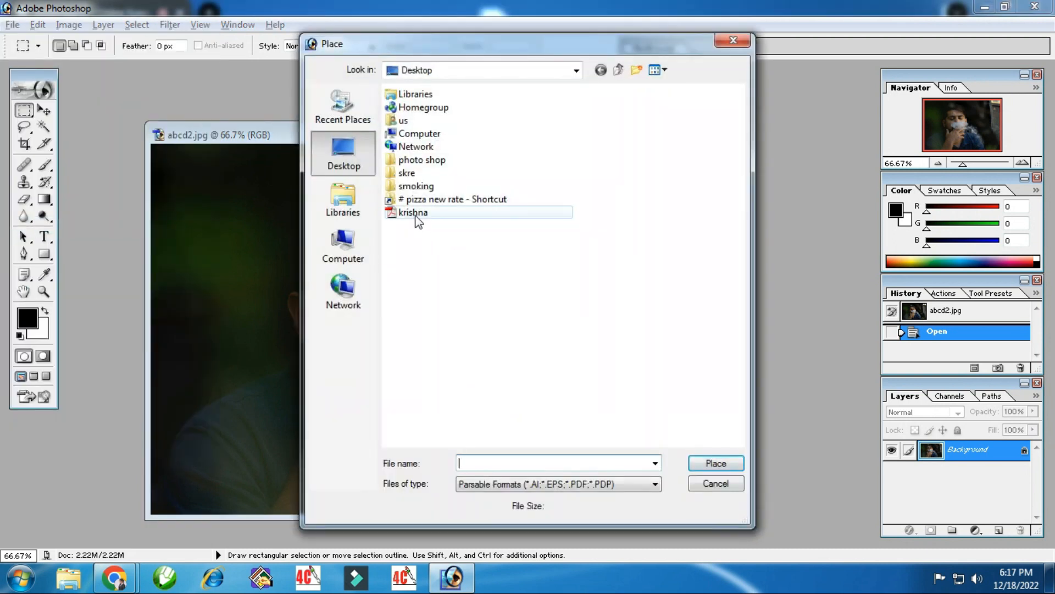
{"action": "left_click", "coordinate": [712, 465]}
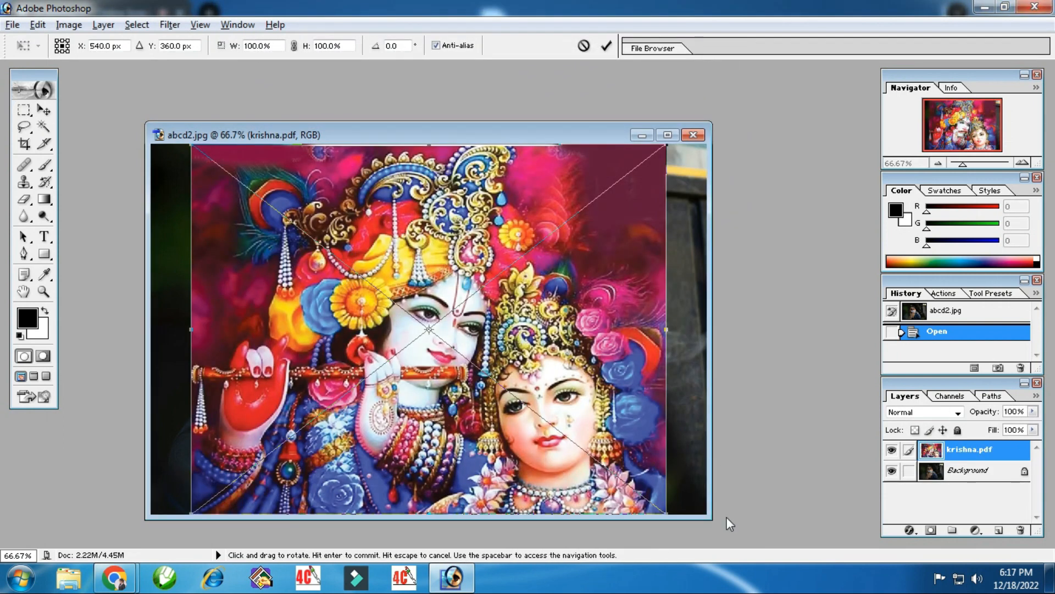
{"action": "left_click_drag", "start_coordinate": [666, 513], "coordinate": [400, 307]}
{"action": "left_click_drag", "start_coordinate": [315, 215], "coordinate": [274, 419]}
{"action": "key", "text": "Return"}
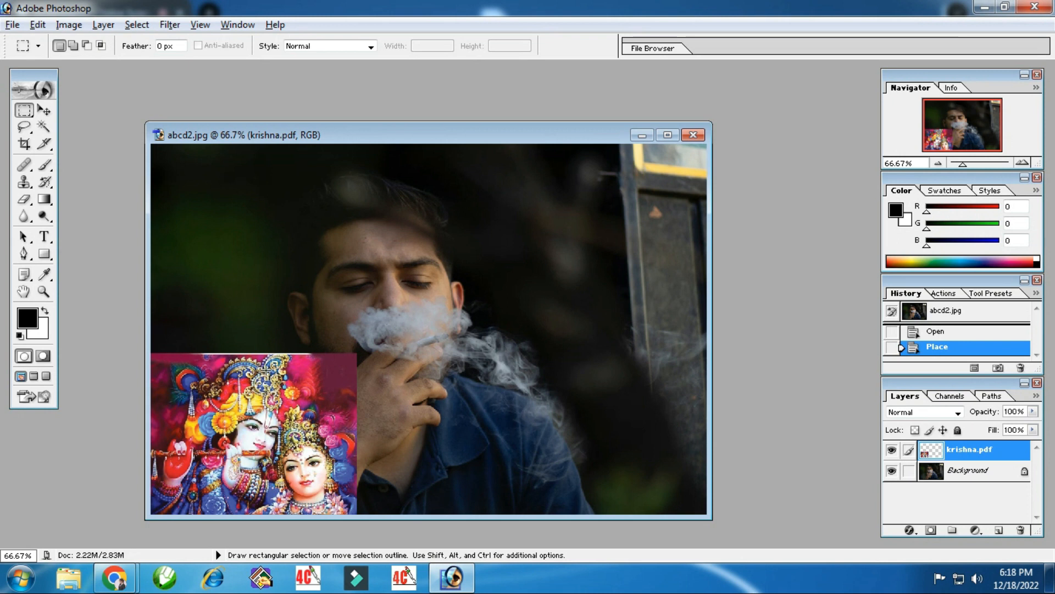
- Undo the placement of krishna.pdf
{"action": "key", "text": "ctrl"}
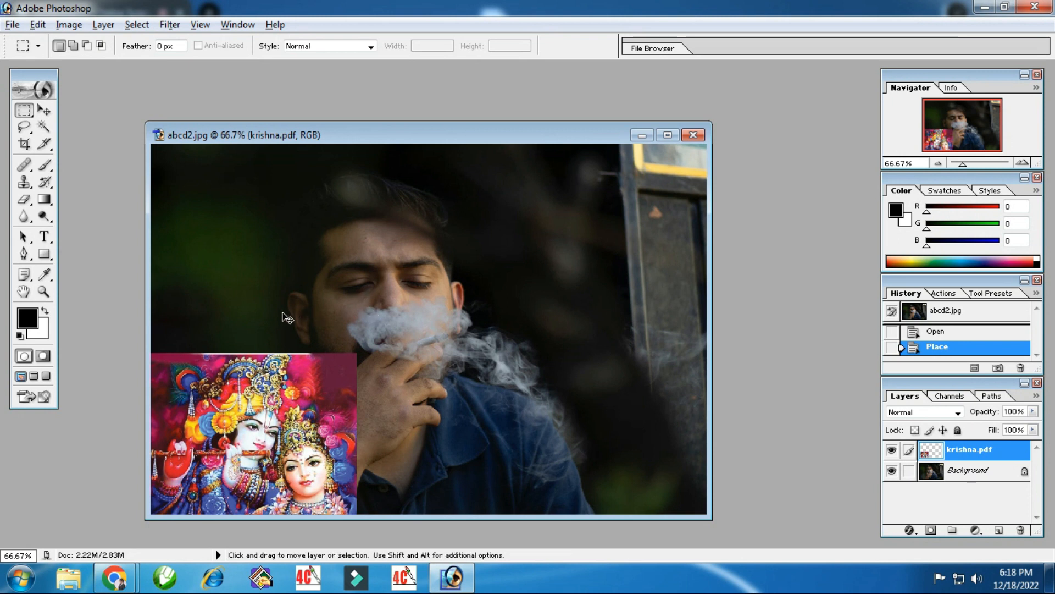
{"action": "left_click", "coordinate": [30, 25]}
{"action": "left_click", "coordinate": [65, 44]}
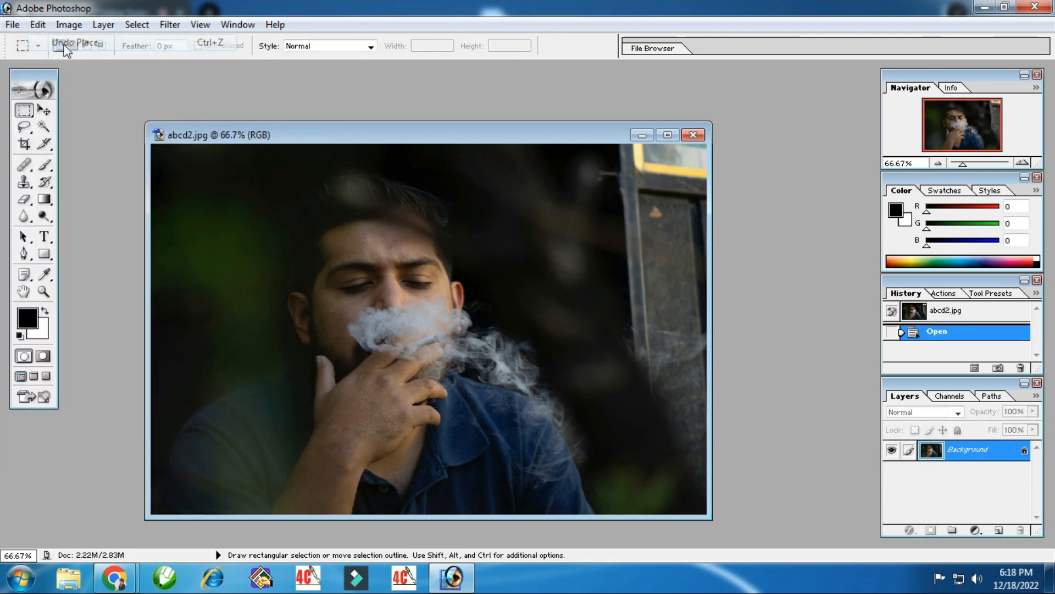
- Start a PDF Image import and select the krishna document on the Desktop
{"action": "left_click", "coordinate": [12, 25]}
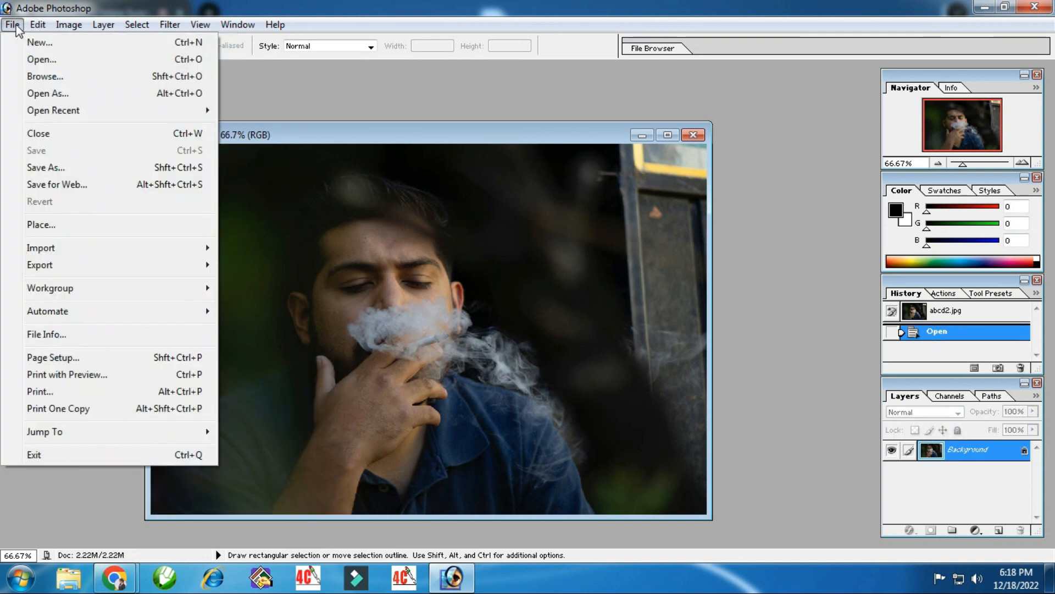
{"action": "mouse_move", "coordinate": [40, 250]}
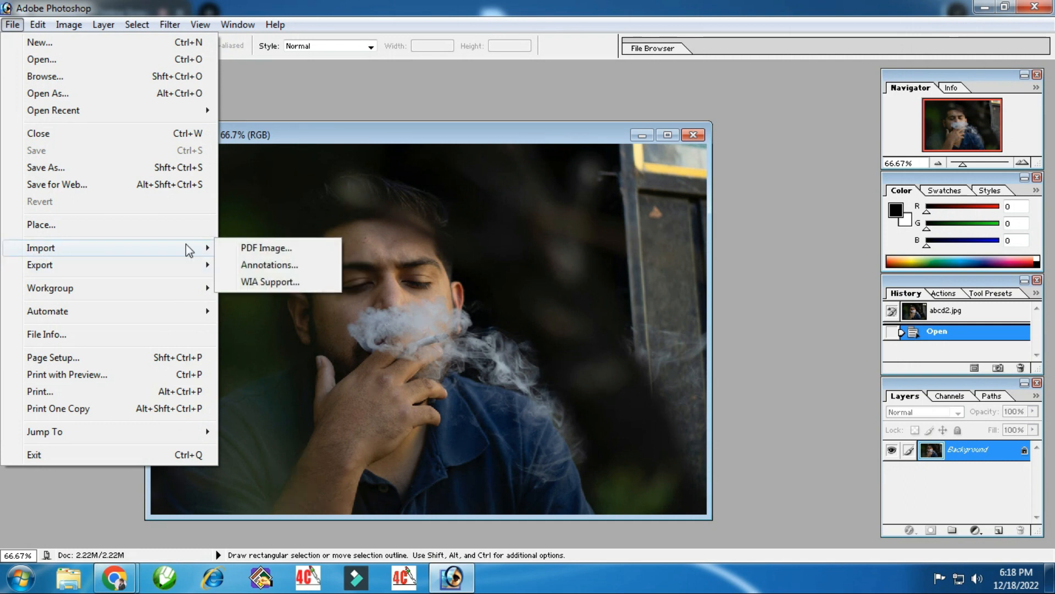
{"action": "left_click", "coordinate": [296, 248]}
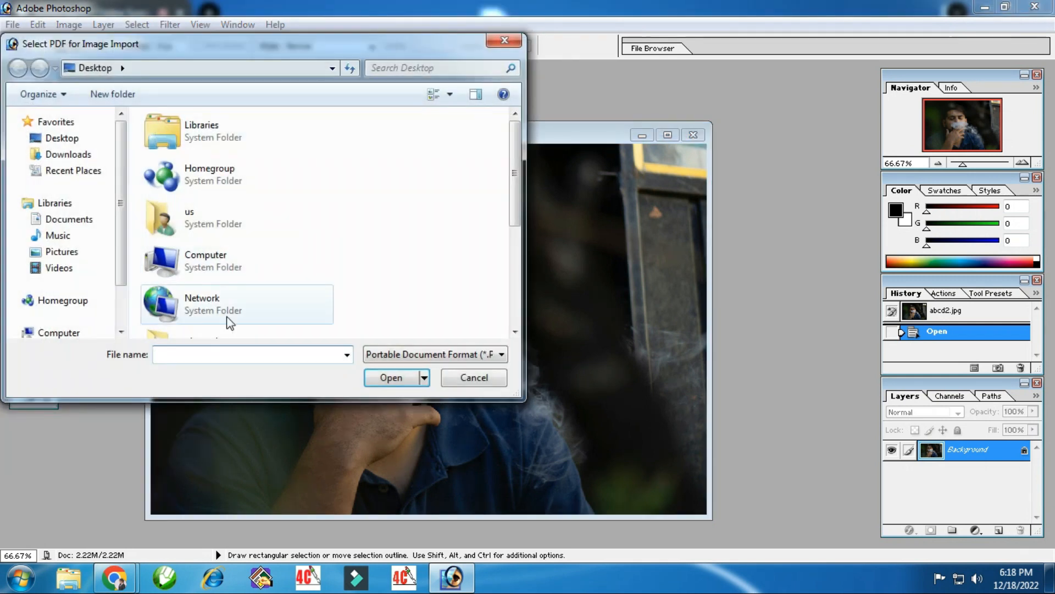
{"action": "left_click", "coordinate": [49, 142]}
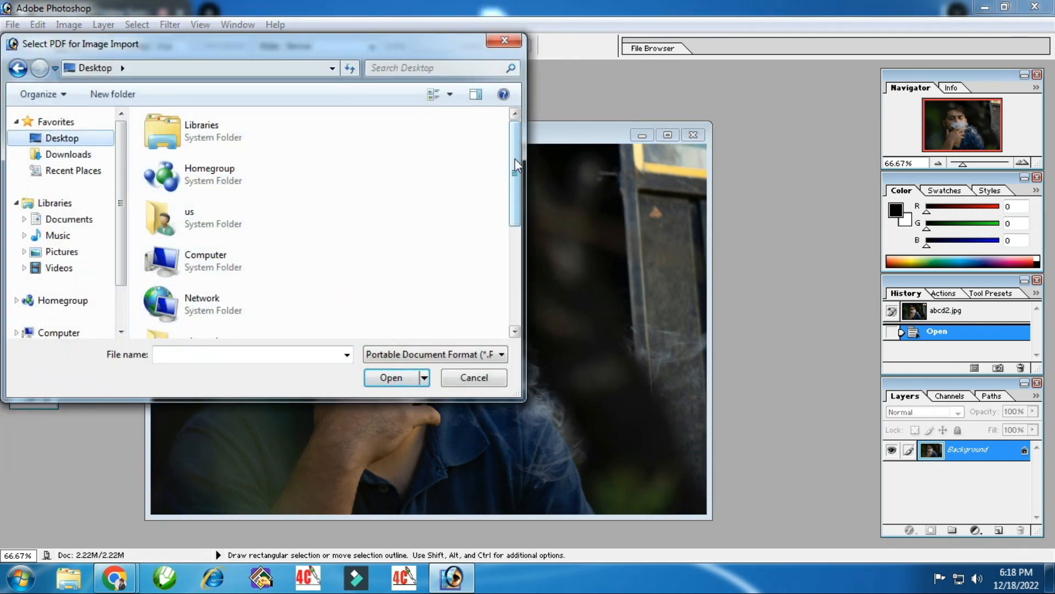
{"action": "left_click_drag", "start_coordinate": [514, 182], "coordinate": [526, 288]}
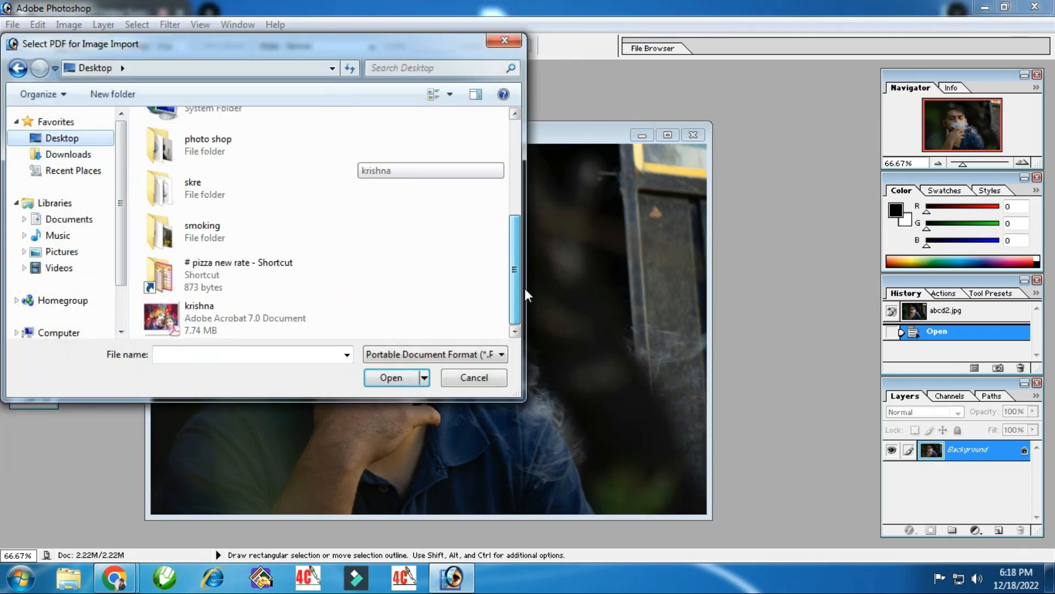
{"action": "left_click", "coordinate": [196, 318]}
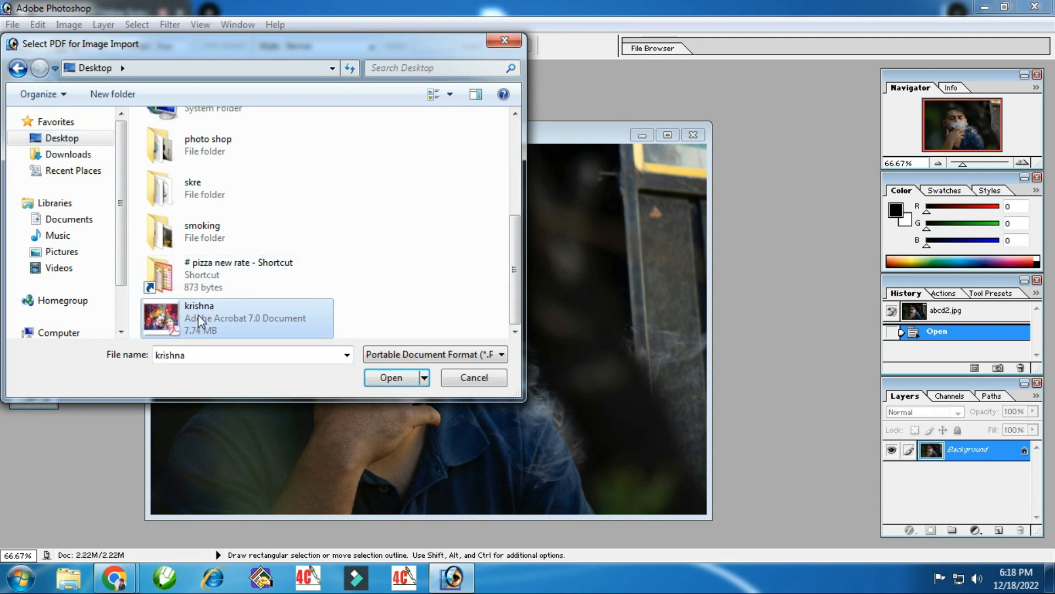
- Choose ram2 from the jp personnel work folder in #WORK on New Volume (E:) instead and import its image
{"action": "scroll", "coordinate": [114, 330], "scroll_direction": "down", "scroll_amount": 1}
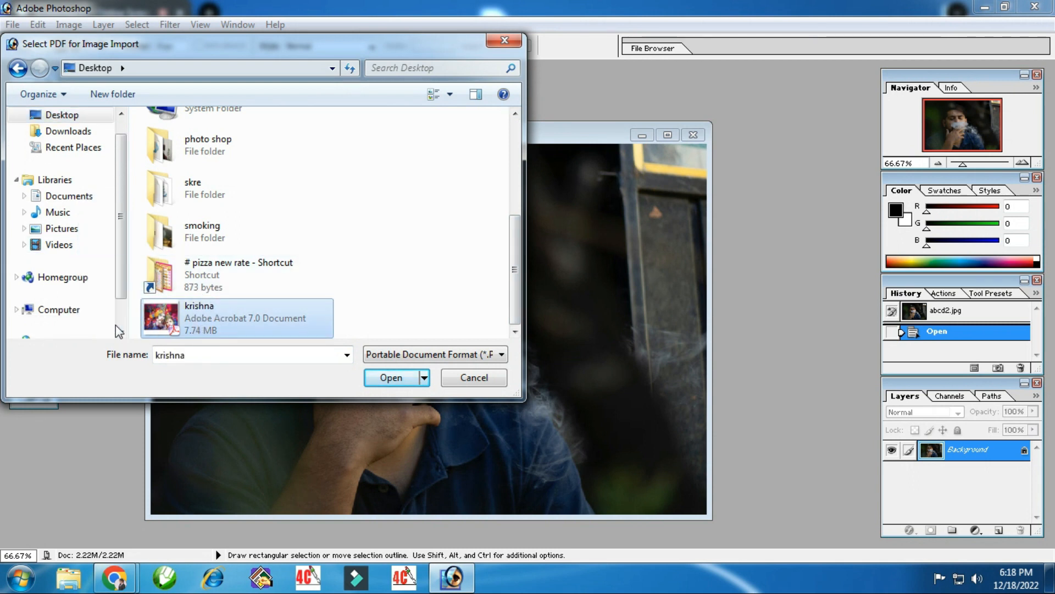
{"action": "scroll", "coordinate": [117, 331], "scroll_direction": "down", "scroll_amount": 1}
{"action": "left_click", "coordinate": [34, 277]}
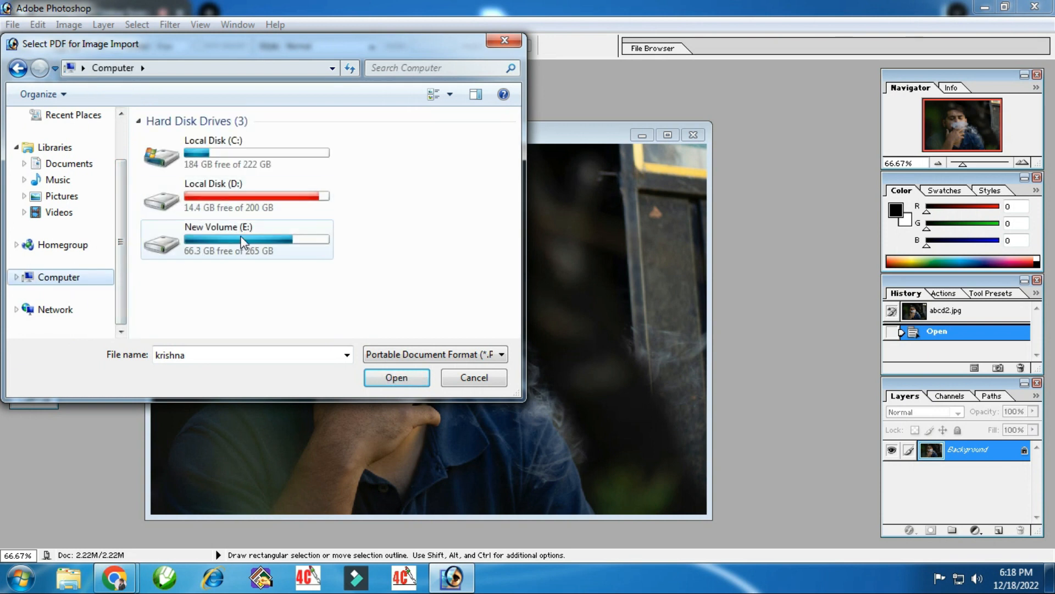
{"action": "double_click", "coordinate": [243, 242]}
{"action": "left_click", "coordinate": [179, 157]}
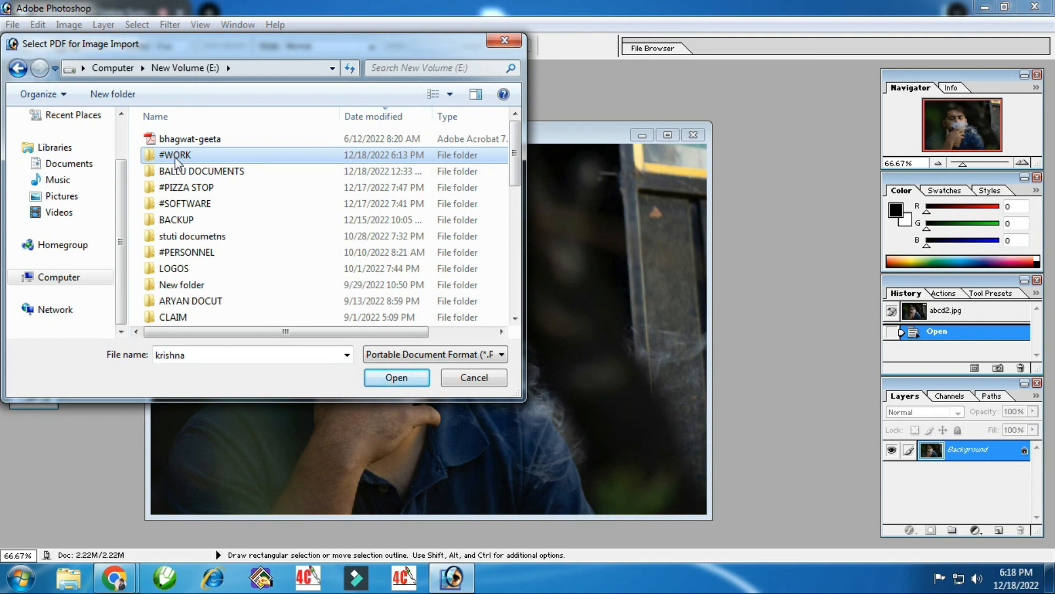
{"action": "double_click", "coordinate": [175, 158]}
{"action": "double_click", "coordinate": [188, 172]}
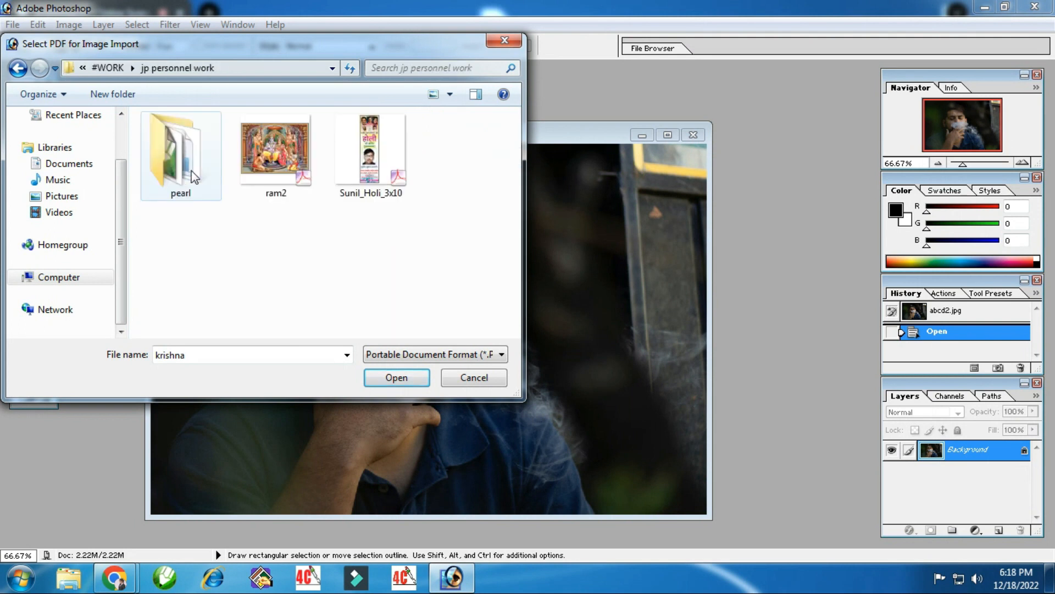
{"action": "double_click", "coordinate": [283, 165]}
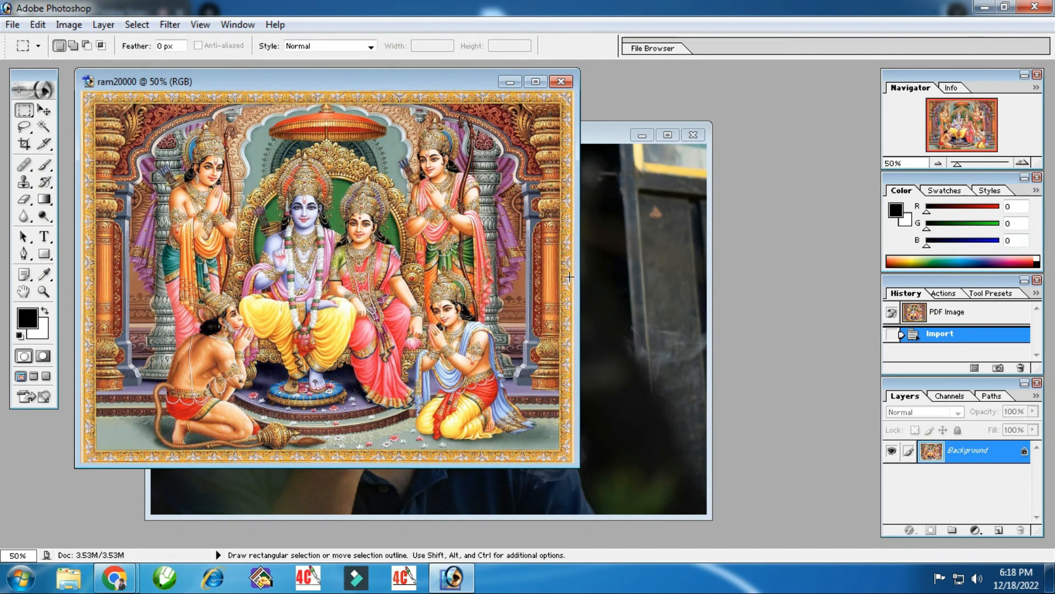
- Cut the entire ram20000 image, close that document without saving, and paste the image into abcd2.jpg
{"action": "left_click", "coordinate": [12, 24]}
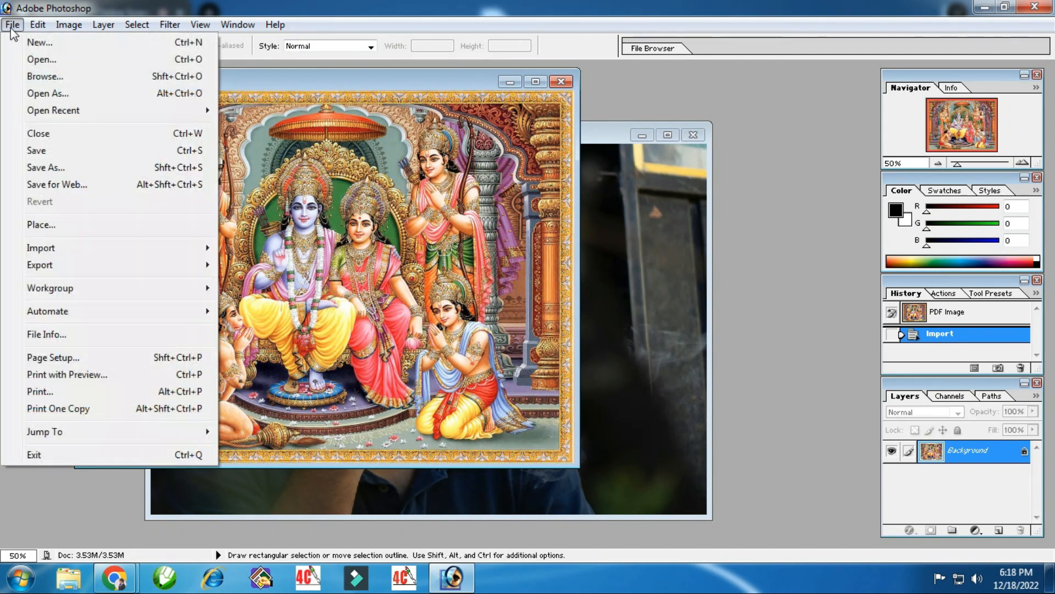
{"action": "mouse_move", "coordinate": [40, 251]}
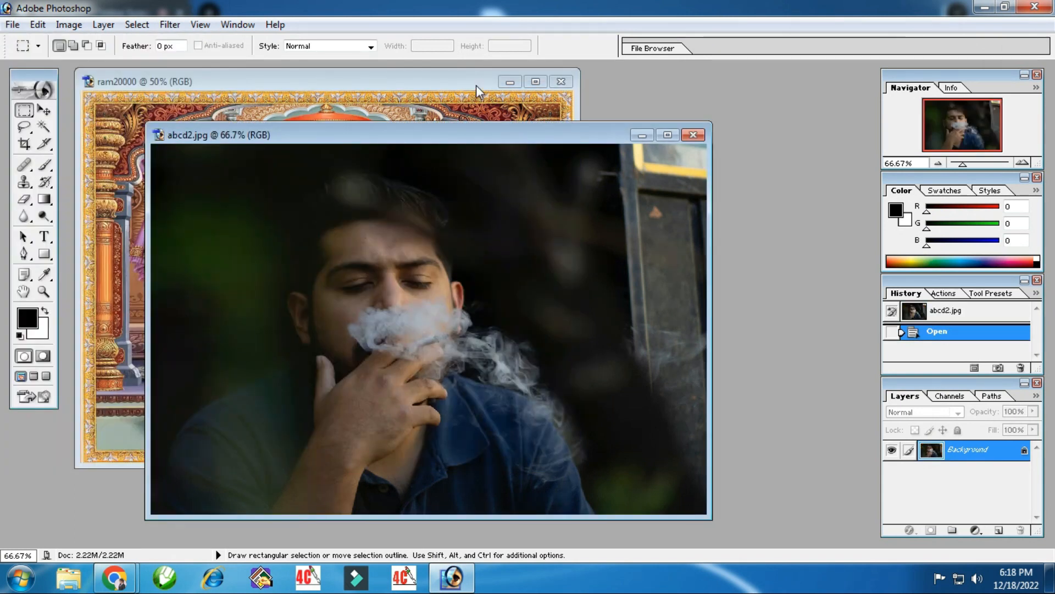
{"action": "left_click", "coordinate": [476, 85]}
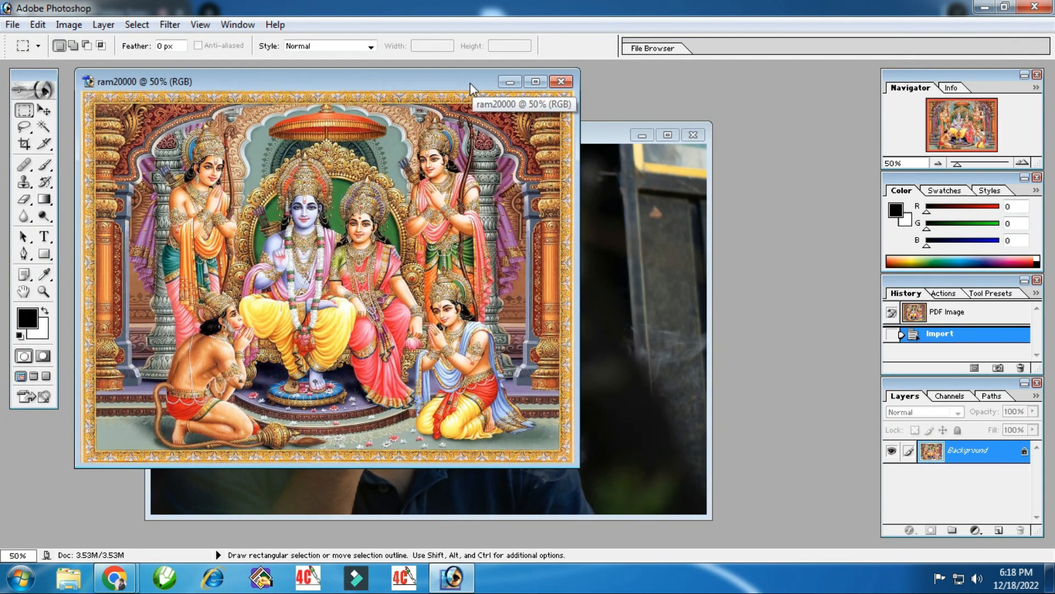
{"action": "key", "text": "ctrl+a"}
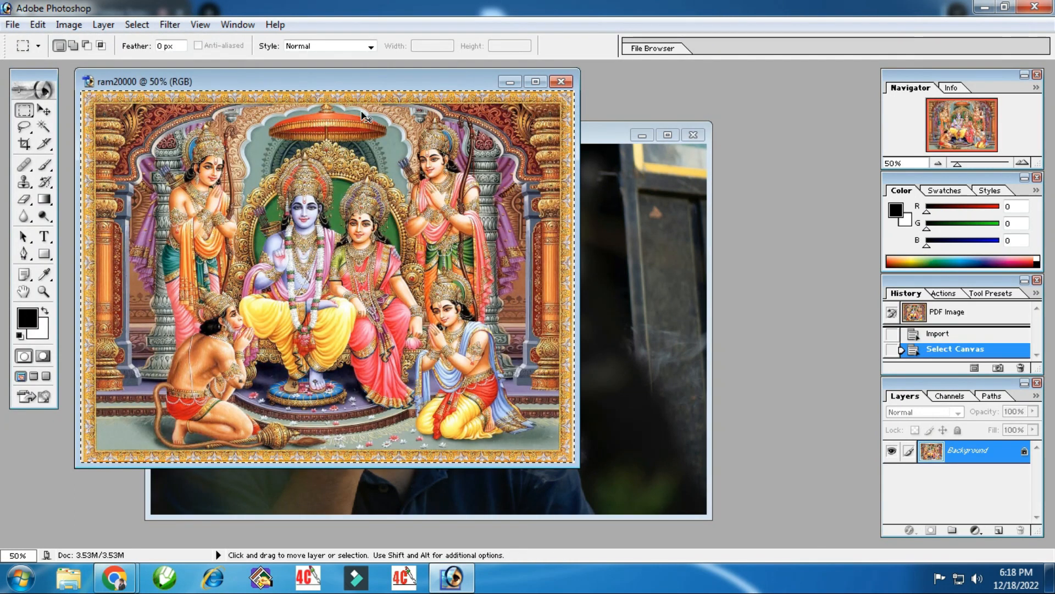
{"action": "key", "text": "ctrl+x"}
{"action": "left_click", "coordinate": [560, 81]}
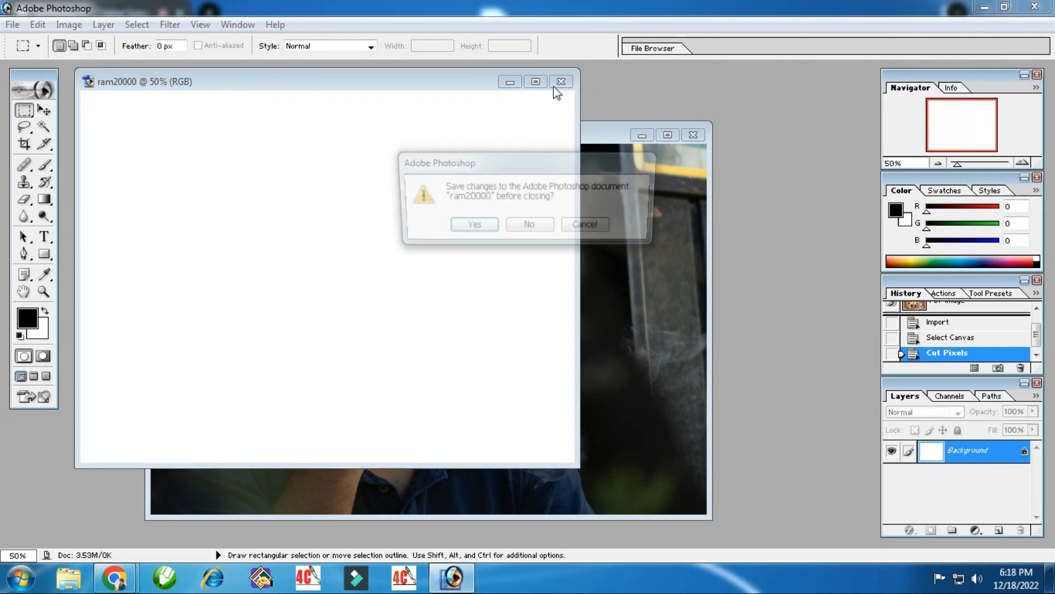
{"action": "left_click", "coordinate": [528, 227]}
{"action": "key", "text": "ctrl+v"}
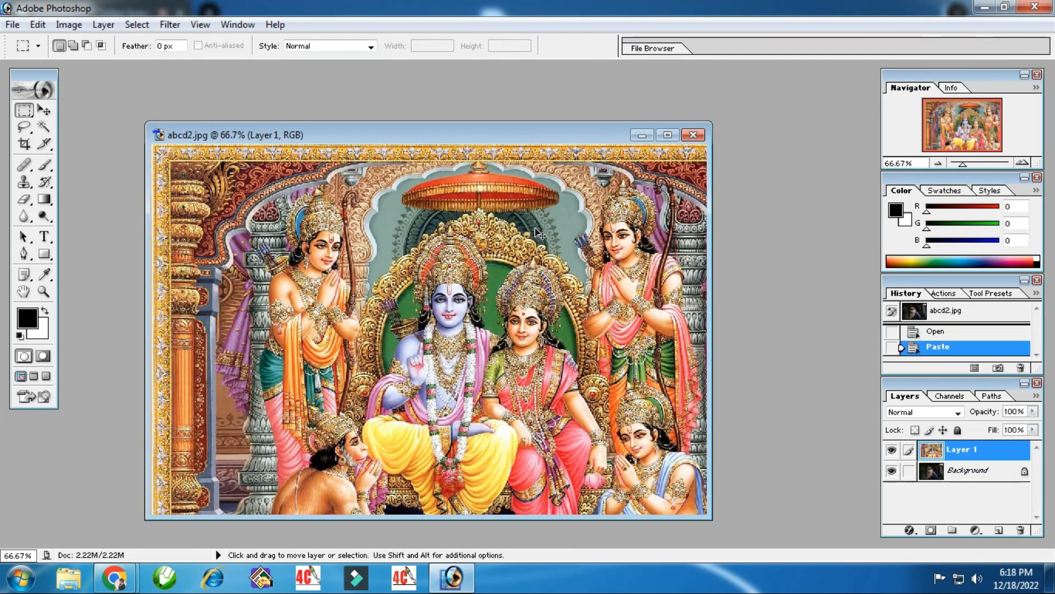
- Scale the pasted ram image to roughly half size and place it over the photo's lower-left area with Free Transform
{"action": "key", "text": "ctrl+t"}
{"action": "left_click_drag", "start_coordinate": [146, 147], "coordinate": [437, 123]}
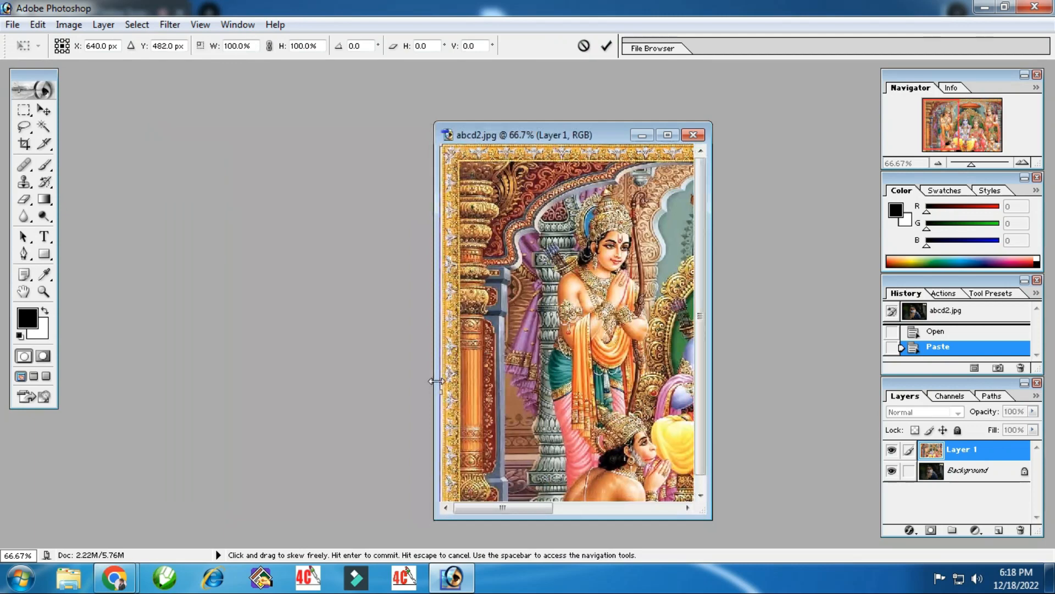
{"action": "double_click", "coordinate": [487, 134]}
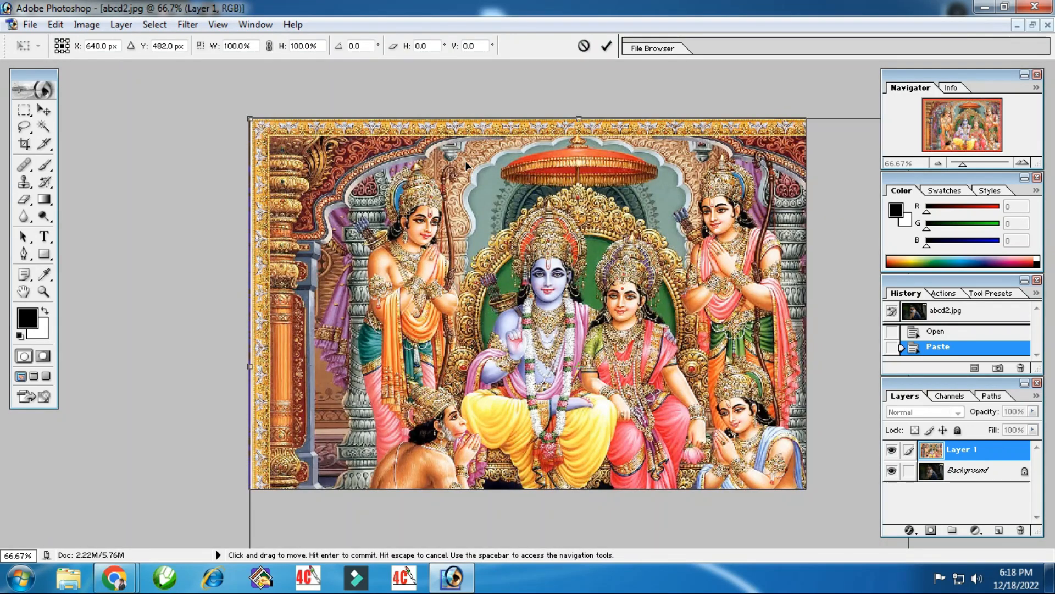
{"action": "left_click_drag", "start_coordinate": [250, 118], "coordinate": [557, 353]}
{"action": "left_click_drag", "start_coordinate": [683, 423], "coordinate": [404, 302]}
{"action": "key", "text": "Return"}
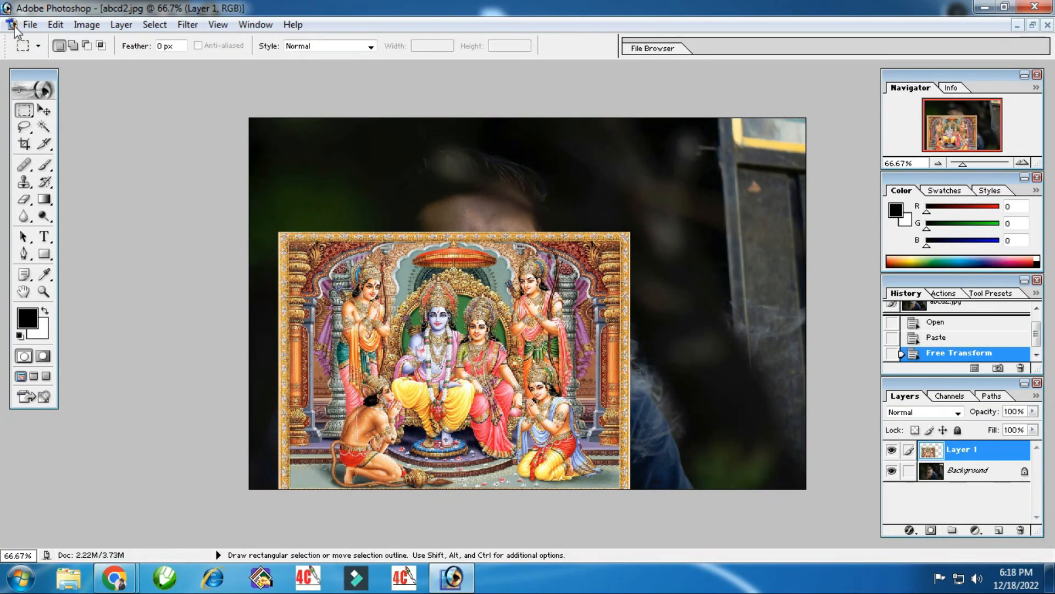
- Close abcd2.jpg without saving the changes
{"action": "left_click", "coordinate": [28, 25]}
{"action": "left_click", "coordinate": [60, 132]}
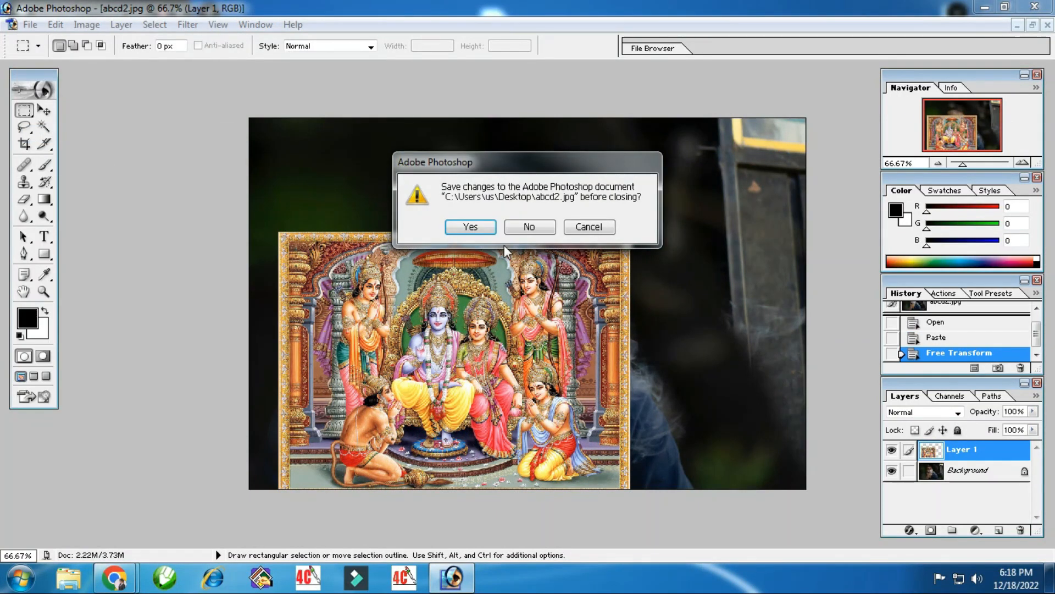
{"action": "left_click", "coordinate": [523, 227]}
- Reopen the abcd2 photo from the Desktop and maximize its document window
{"action": "left_click", "coordinate": [12, 24]}
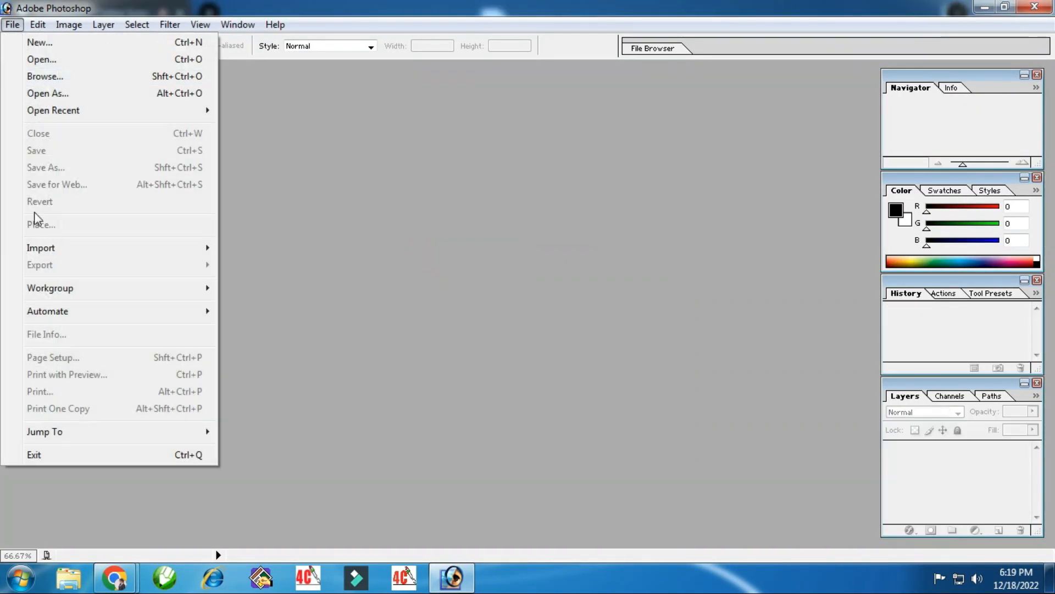
{"action": "mouse_move", "coordinate": [22, 248]}
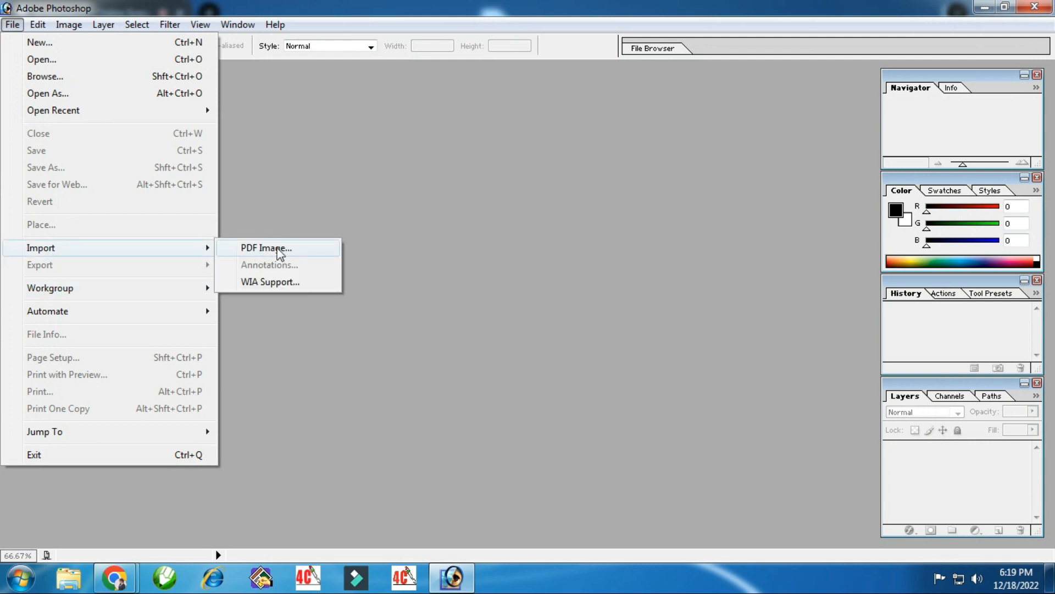
{"action": "left_click", "coordinate": [39, 59]}
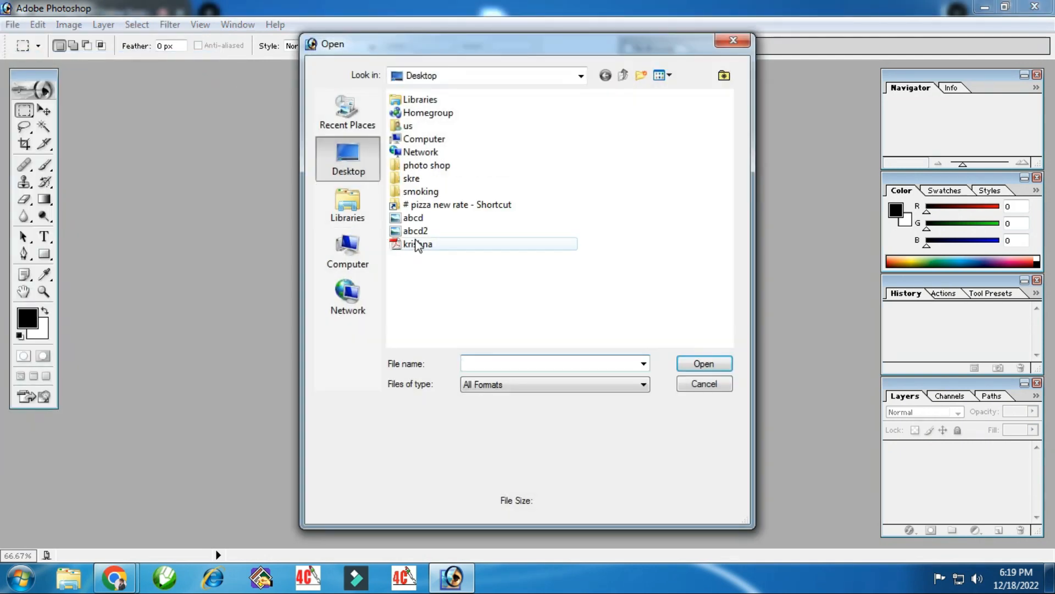
{"action": "double_click", "coordinate": [415, 231]}
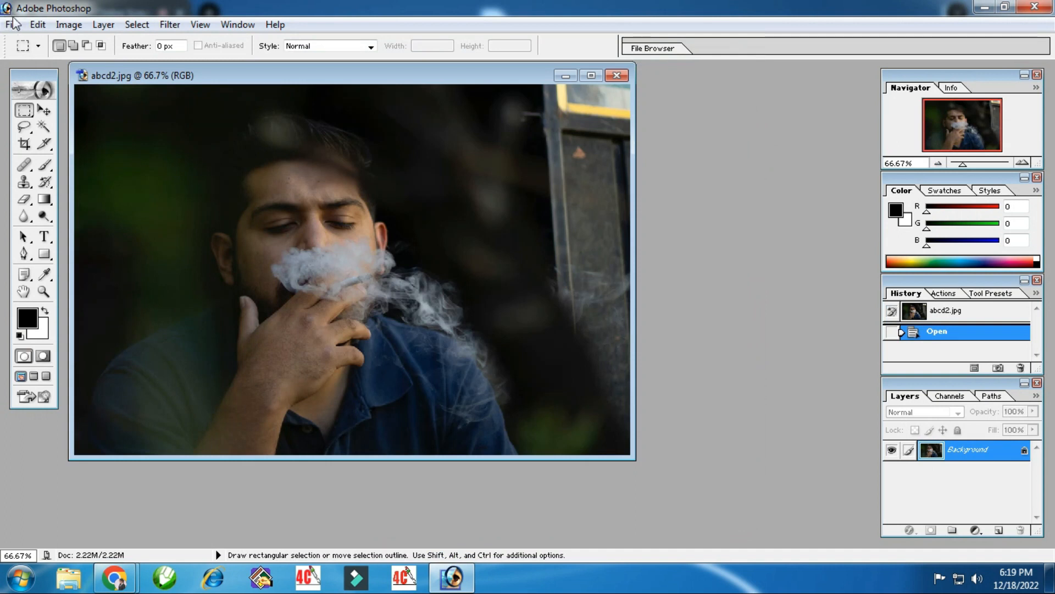
{"action": "left_click", "coordinate": [15, 23]}
{"action": "left_click", "coordinate": [466, 89]}
{"action": "double_click", "coordinate": [352, 75]}
- Open the krishna PDF from the Desktop as its own document
{"action": "left_click", "coordinate": [28, 25]}
{"action": "left_click", "coordinate": [40, 59]}
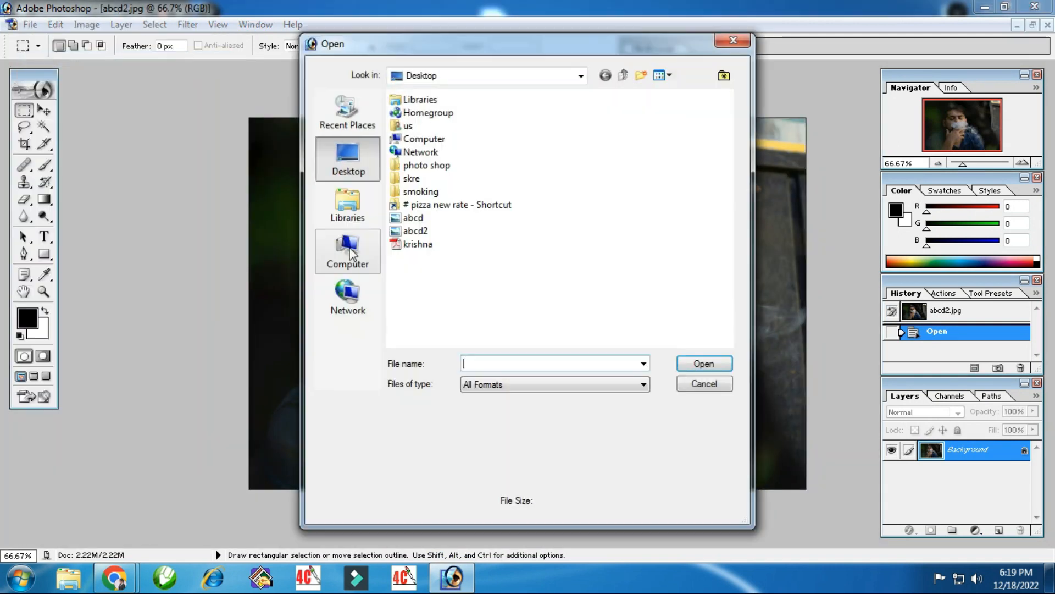
{"action": "double_click", "coordinate": [410, 243]}
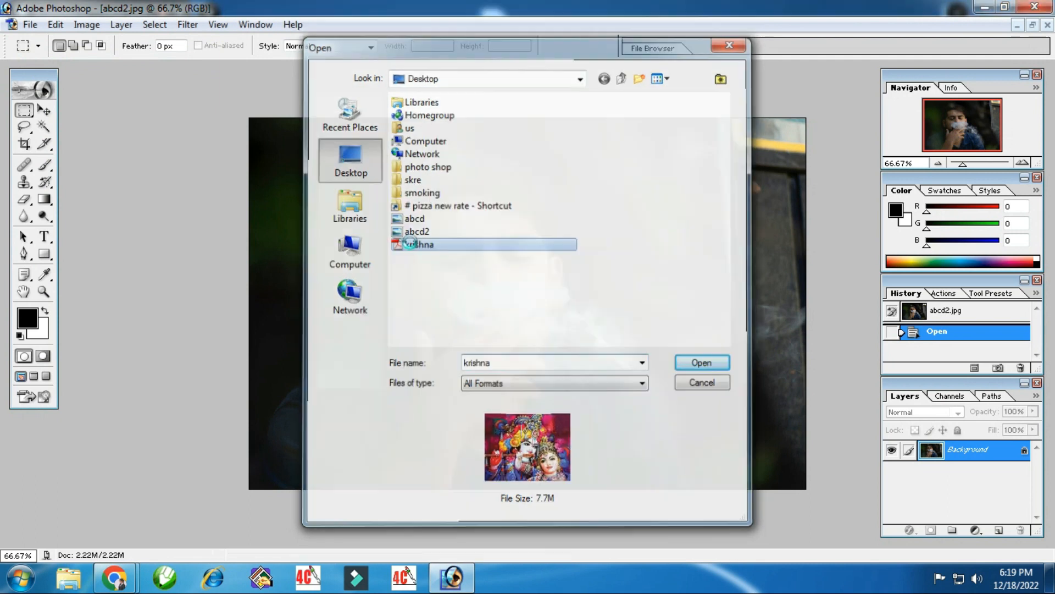
- Cut the whole krishna.pdf image and paste it into abcd2.jpg, closing krishna.pdf without saving
{"action": "key", "text": "ctrl+a"}
{"action": "key", "text": "ctrl+x"}
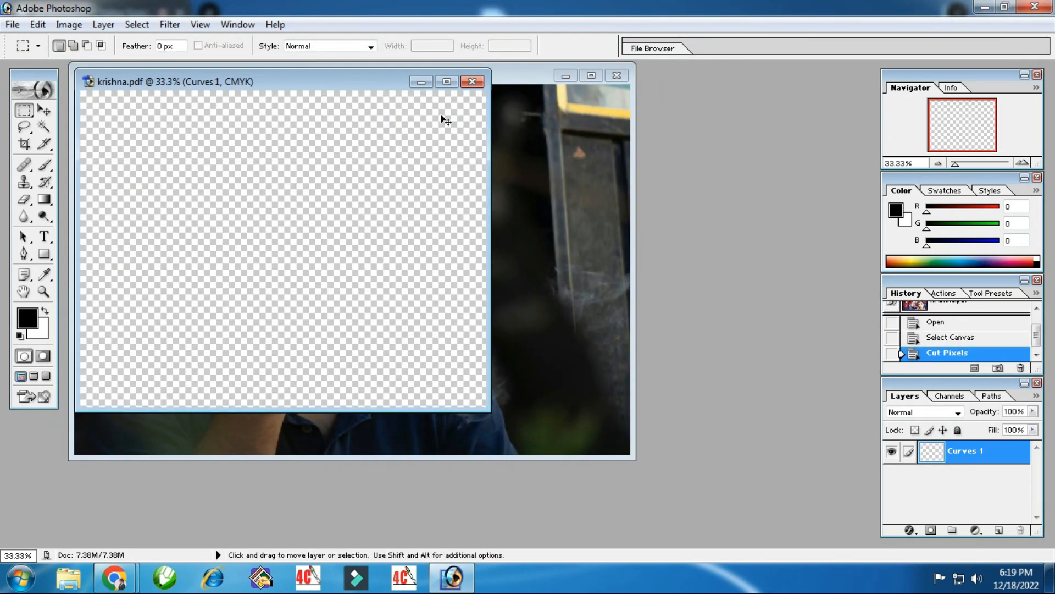
{"action": "left_click", "coordinate": [472, 81]}
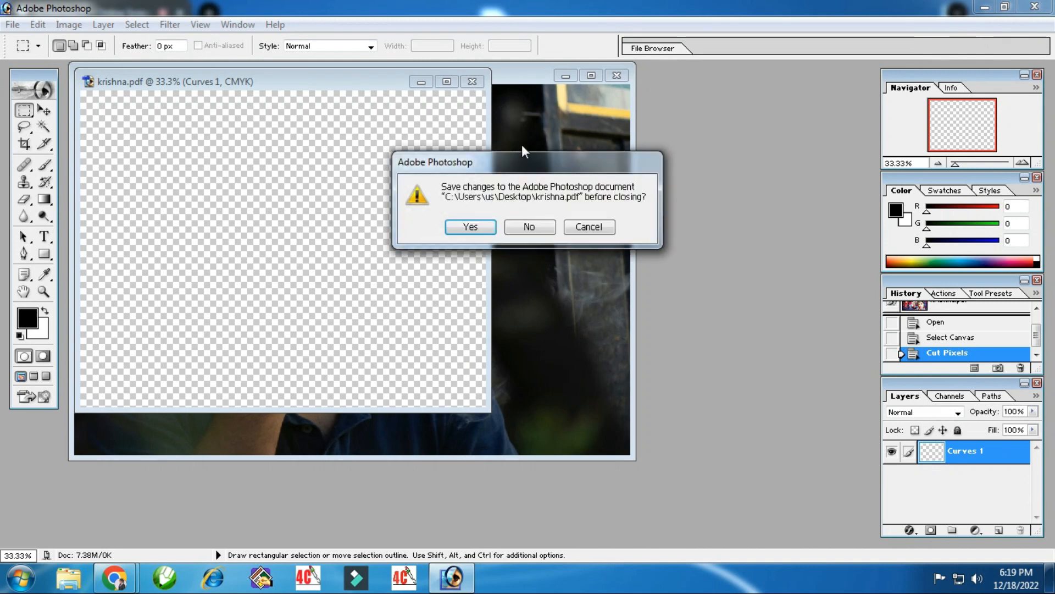
{"action": "left_click", "coordinate": [542, 226]}
{"action": "key", "text": "ctrl+v"}
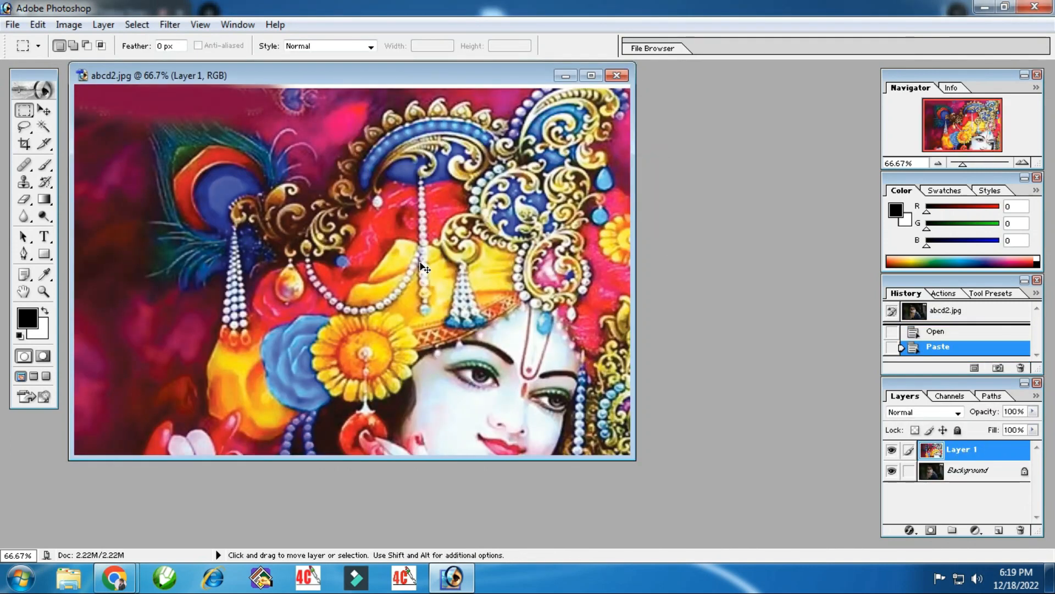
- Scale the pasted krishna image proportionally to well under half size and fit it into the photo's upper-right corner with Free Transform
{"action": "key", "text": "ctrl+t"}
{"action": "double_click", "coordinate": [131, 76]}
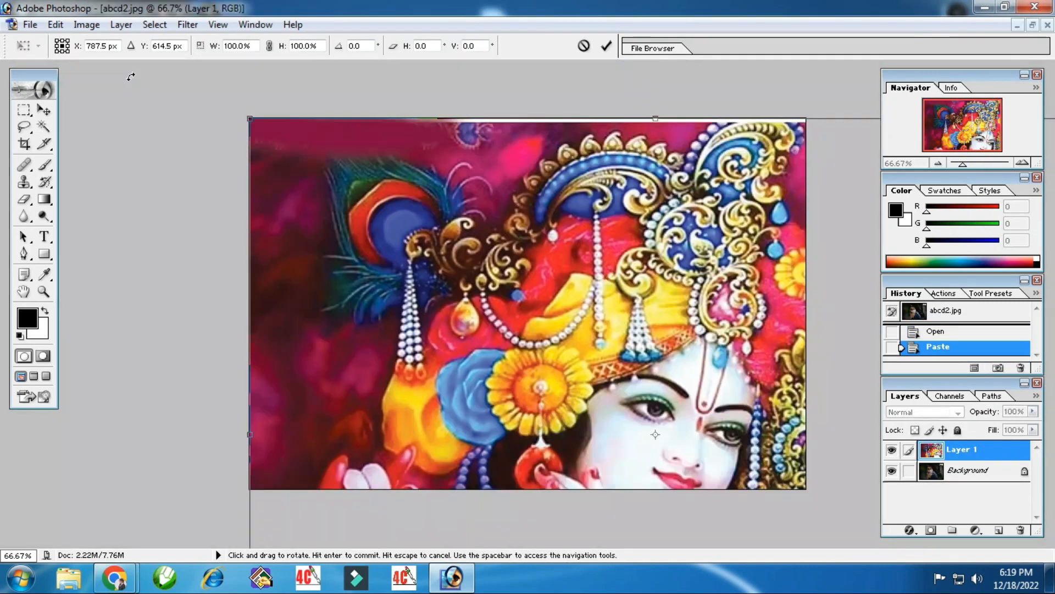
{"action": "left_click_drag", "start_coordinate": [250, 118], "coordinate": [643, 424]}
{"action": "left_click_drag", "start_coordinate": [714, 483], "coordinate": [375, 272]}
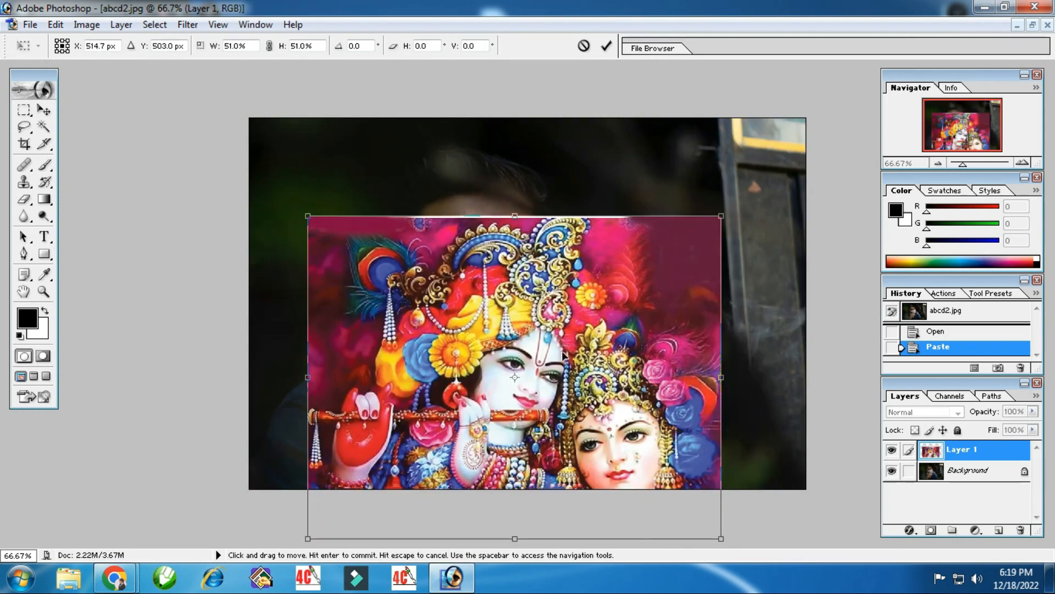
{"action": "left_click_drag", "start_coordinate": [308, 539], "coordinate": [482, 403]}
{"action": "left_click_drag", "start_coordinate": [606, 308], "coordinate": [695, 197]}
{"action": "key", "text": "Return"}
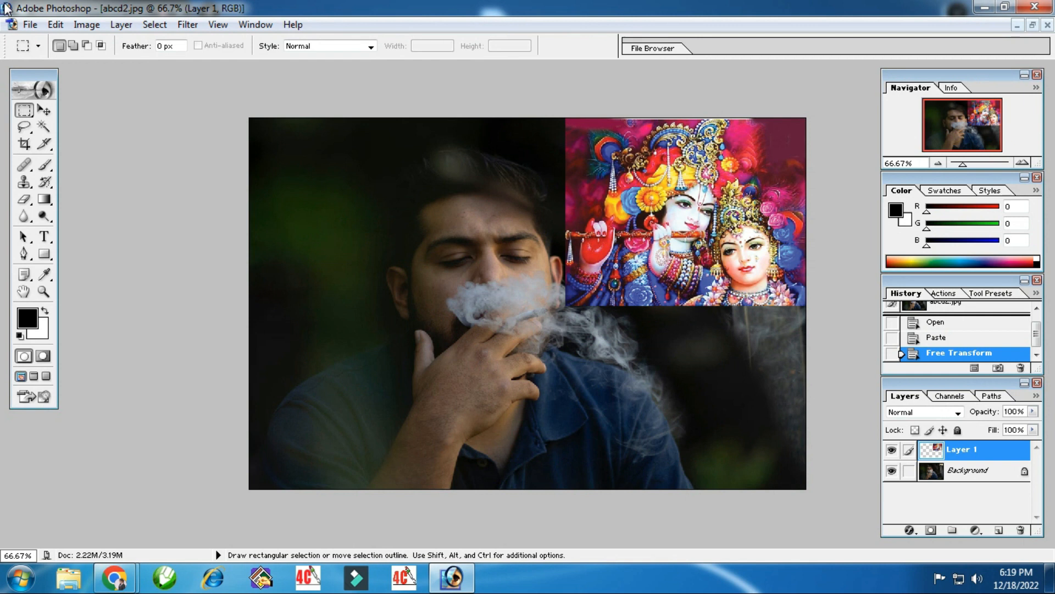
- Merge the pasted krishna layer and the Background with Merge Visible
{"action": "left_click", "coordinate": [27, 25]}
{"action": "mouse_move", "coordinate": [74, 265]}
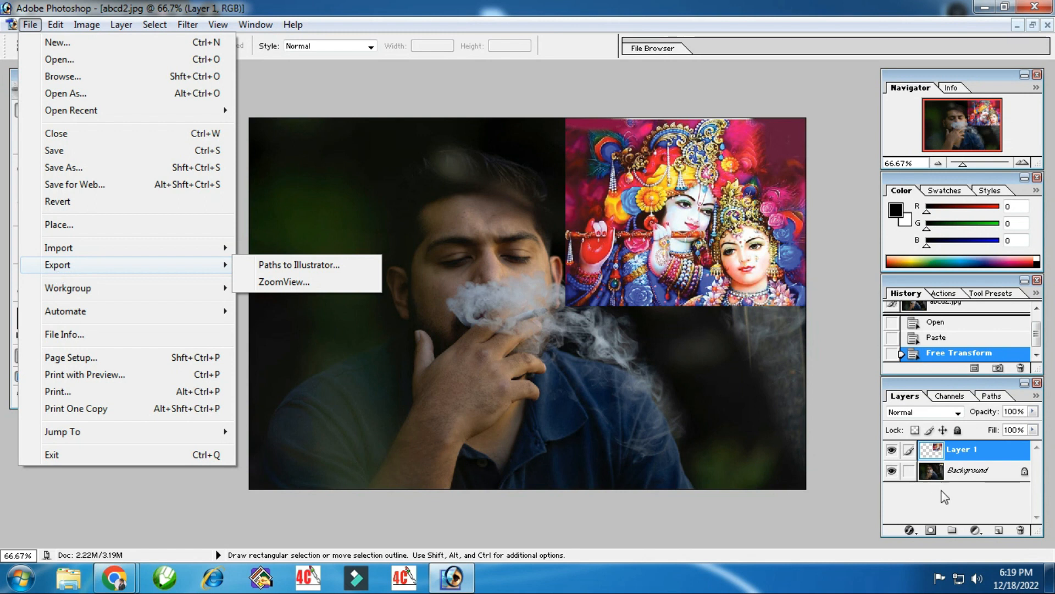
{"action": "left_click", "coordinate": [956, 470]}
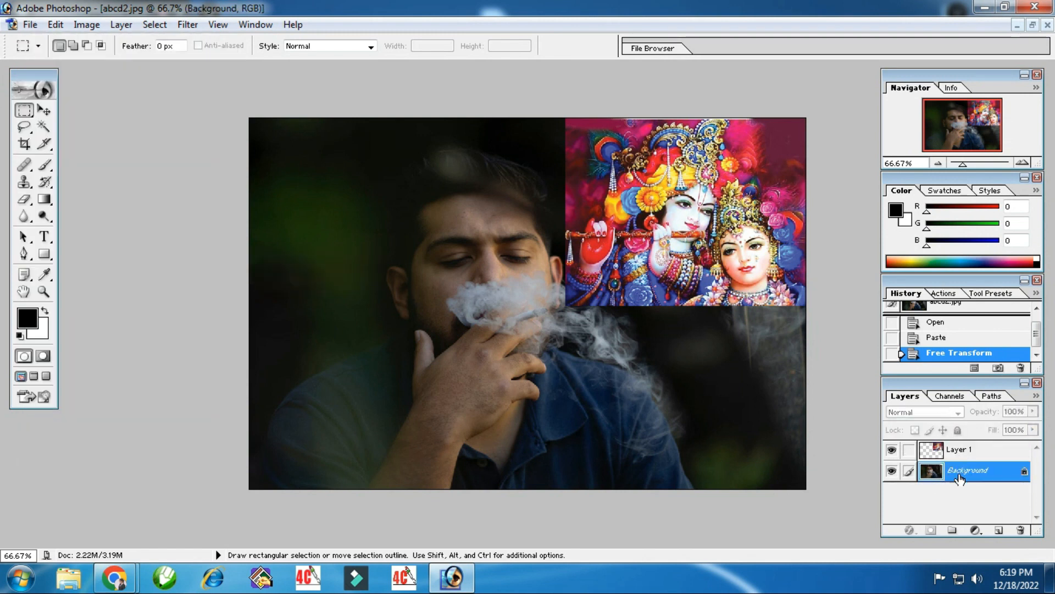
{"action": "left_click_drag", "start_coordinate": [959, 479], "coordinate": [954, 476]}
{"action": "key", "text": "ctrl+shift+e"}
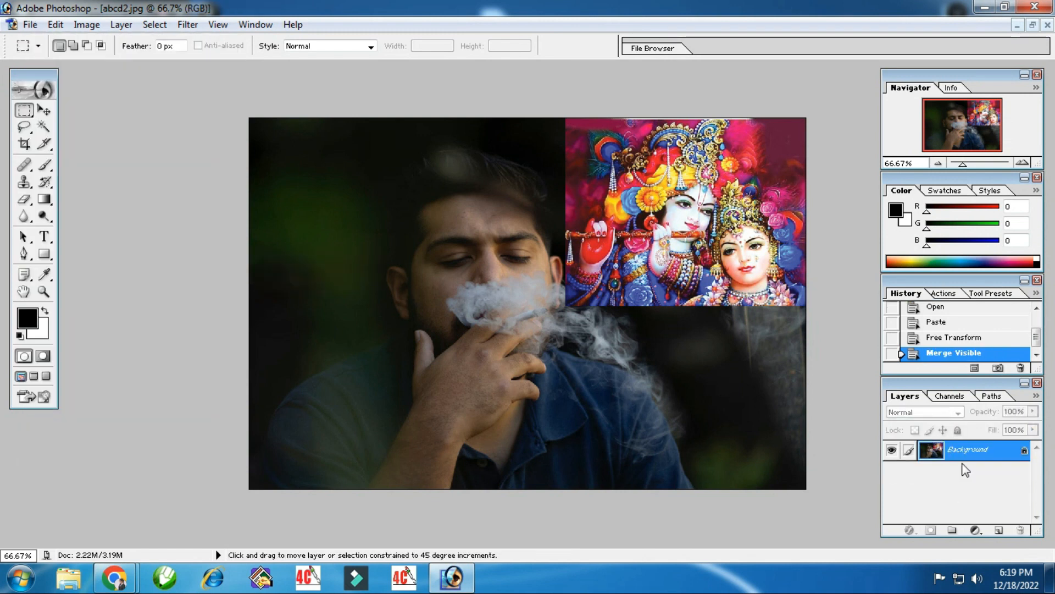
- Export Paths to Illustrator as abcd222 on the Desktop, in Adobe Illustrator (*.ai) format with Document Bounds
{"action": "left_click", "coordinate": [30, 24]}
{"action": "mouse_move", "coordinate": [83, 268]}
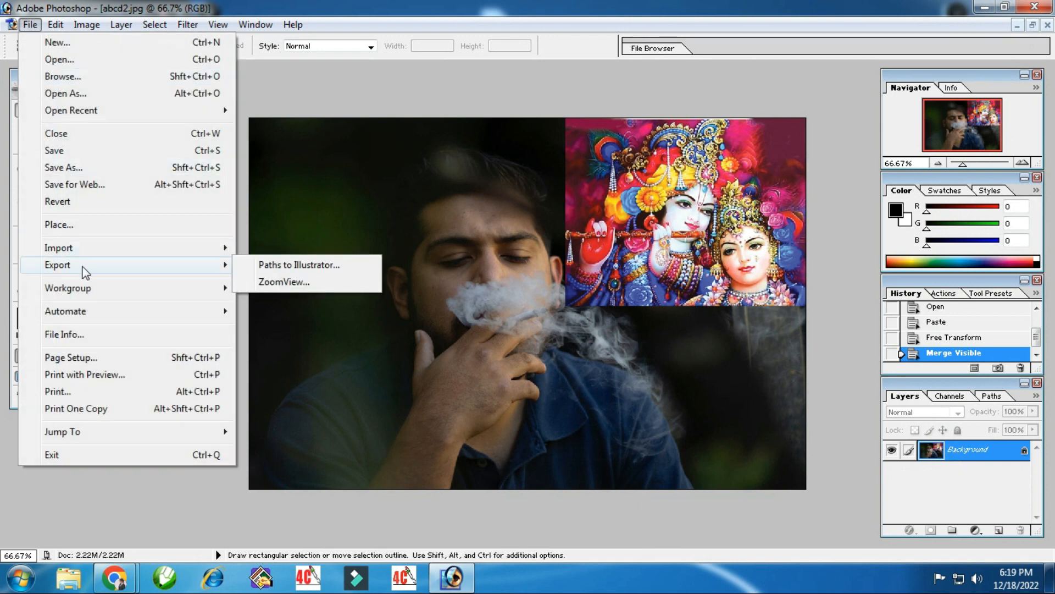
{"action": "left_click", "coordinate": [314, 265]}
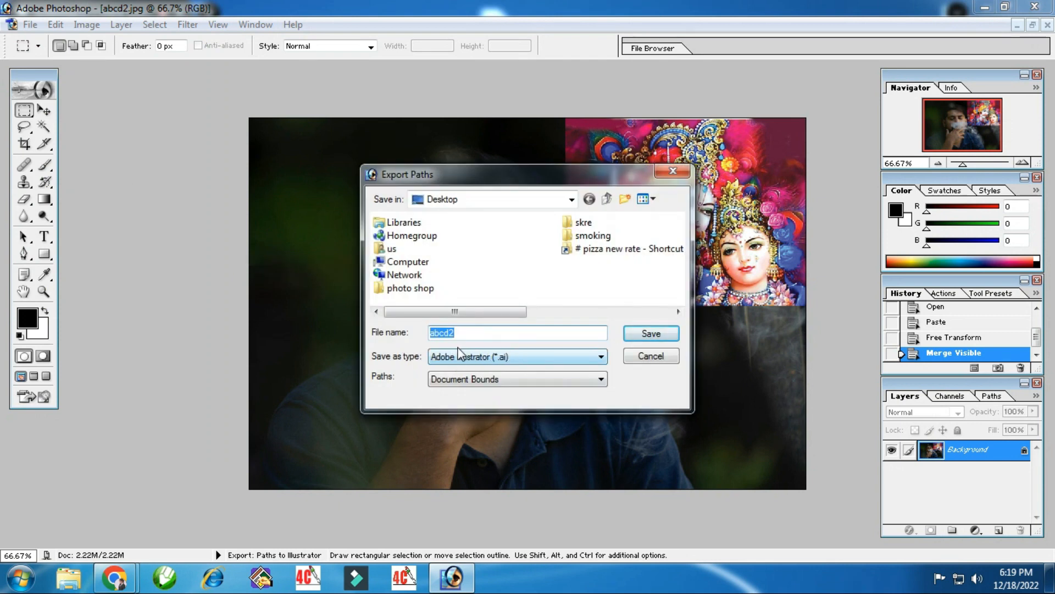
{"action": "left_click", "coordinate": [522, 332]}
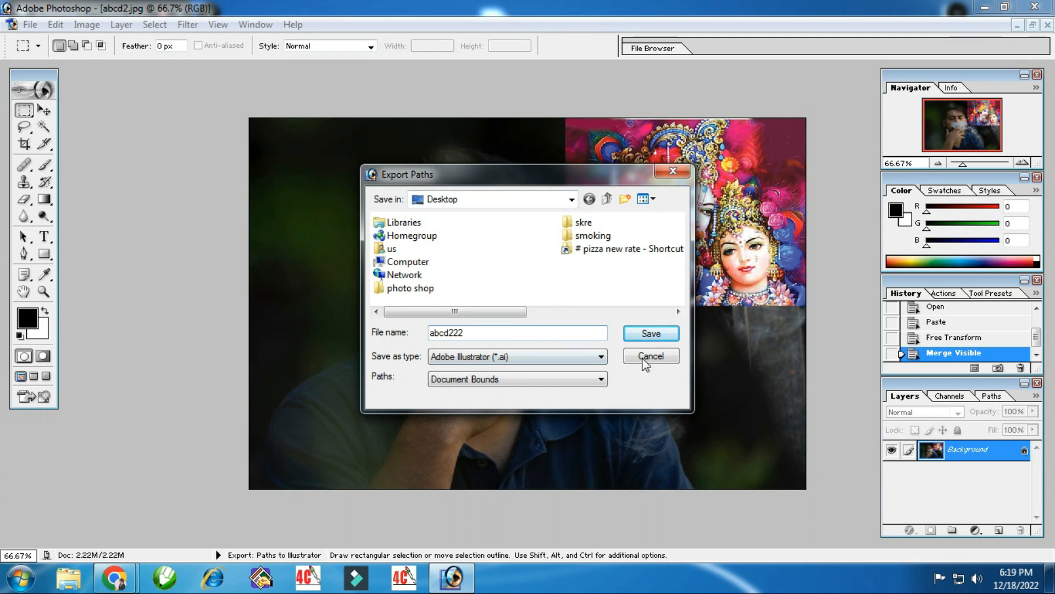
{"action": "left_click", "coordinate": [649, 333]}
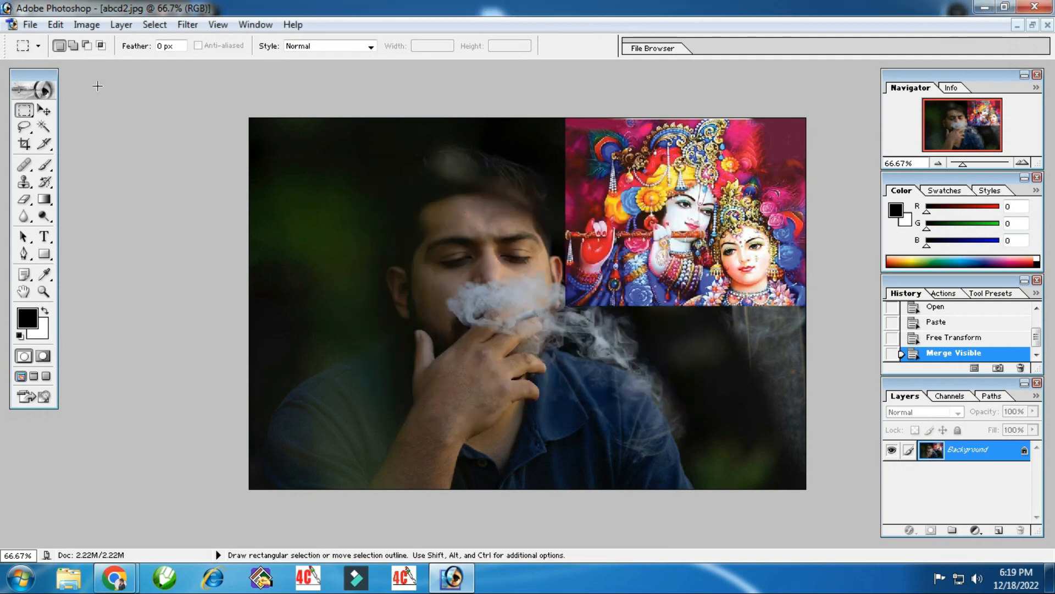
- Close the merged abcd2.jpg composite without saving it
{"action": "left_click", "coordinate": [30, 24]}
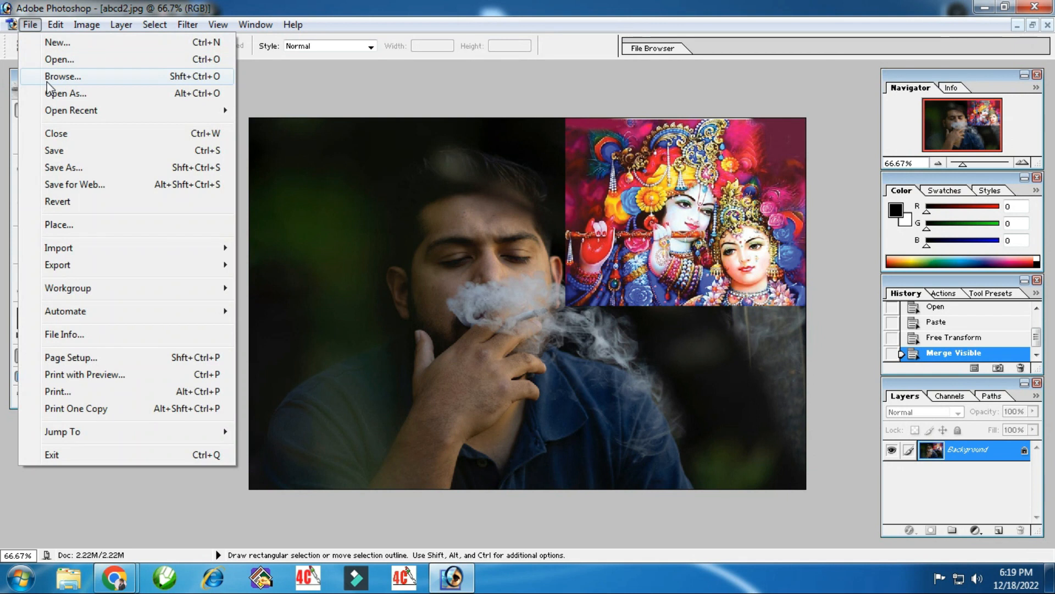
{"action": "left_click", "coordinate": [58, 132]}
{"action": "left_click", "coordinate": [541, 230]}
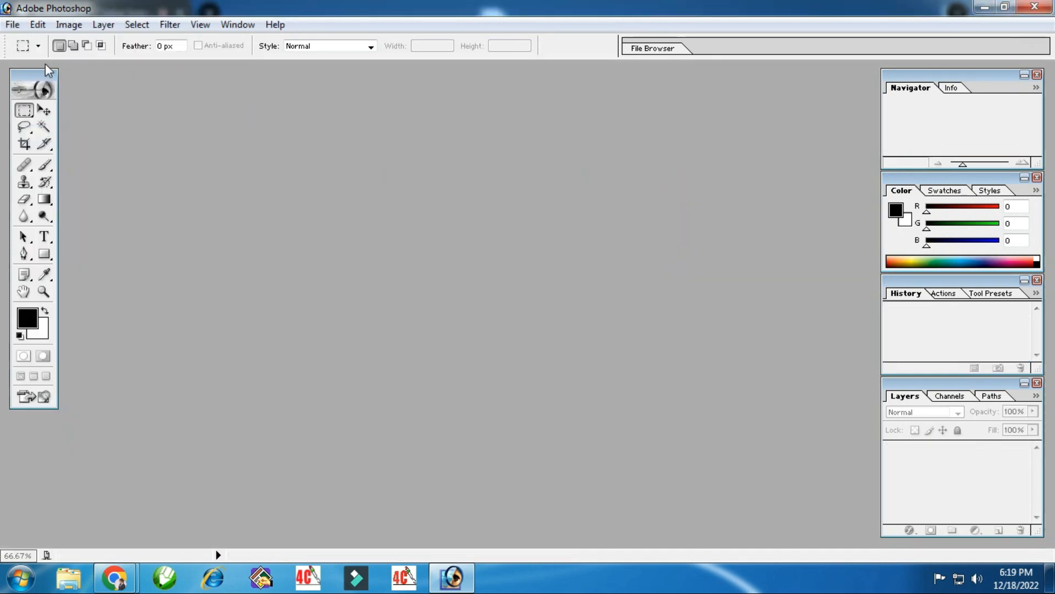
- Open the abcd photo from the Desktop and maximize its document window
{"action": "left_click", "coordinate": [12, 24]}
{"action": "left_click", "coordinate": [30, 59]}
{"action": "left_click", "coordinate": [11, 25]}
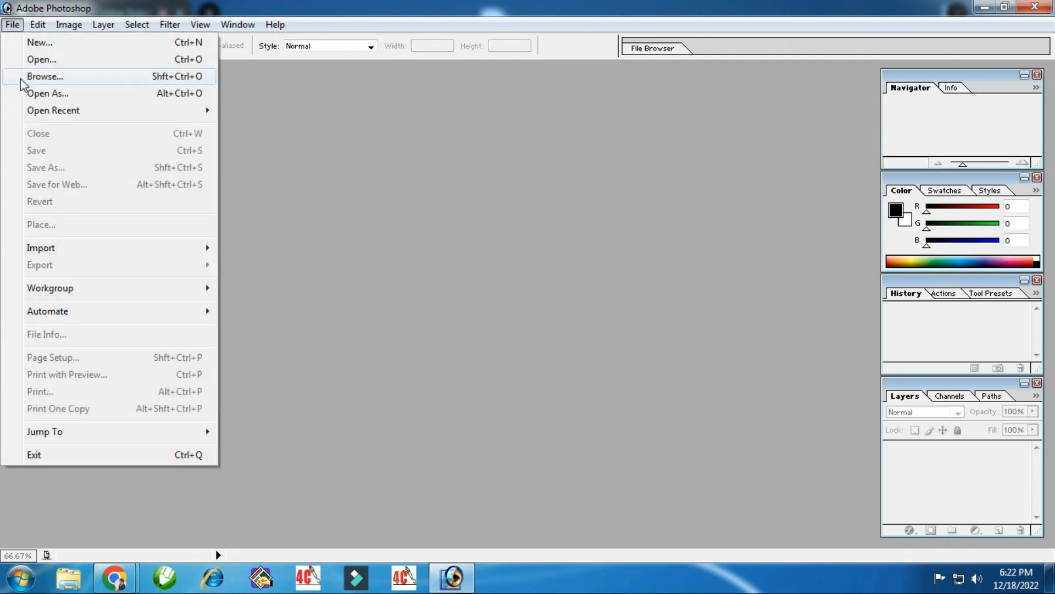
{"action": "left_click", "coordinate": [31, 61]}
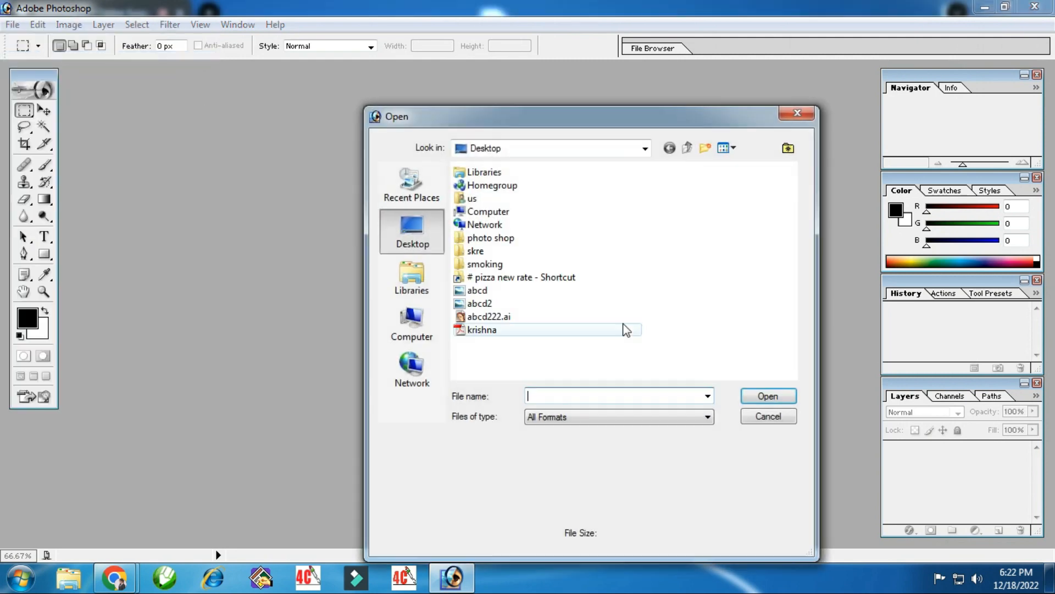
{"action": "double_click", "coordinate": [478, 290]}
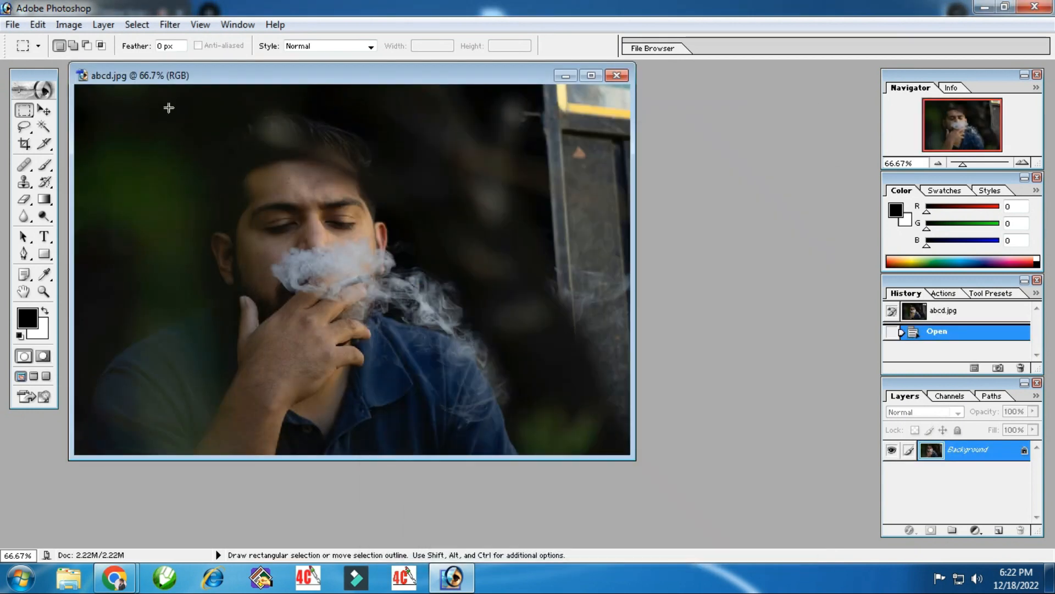
{"action": "double_click", "coordinate": [167, 77]}
{"action": "left_click", "coordinate": [30, 24]}
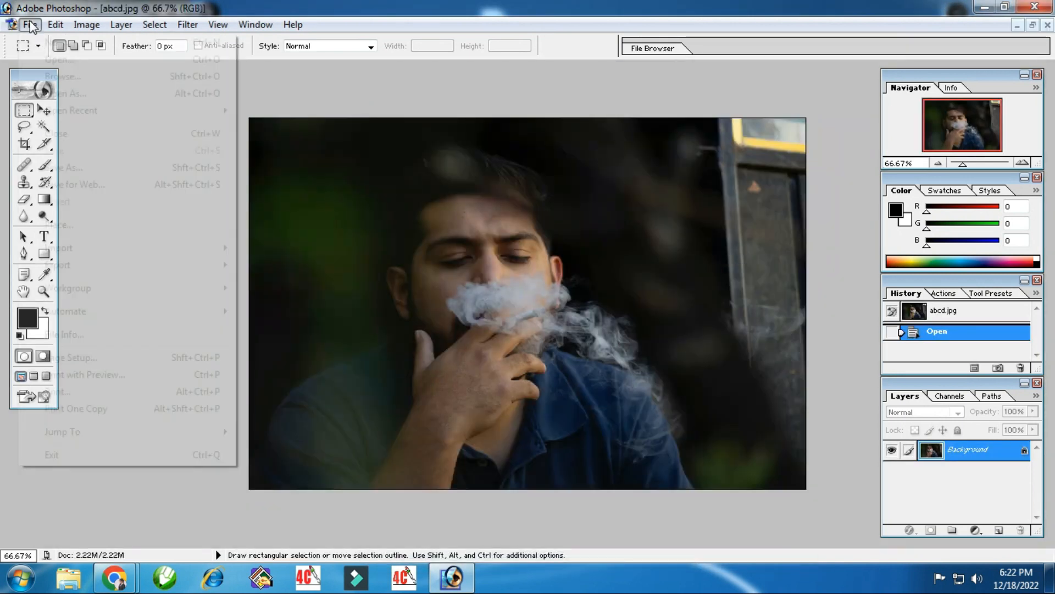
{"action": "mouse_move", "coordinate": [60, 253]}
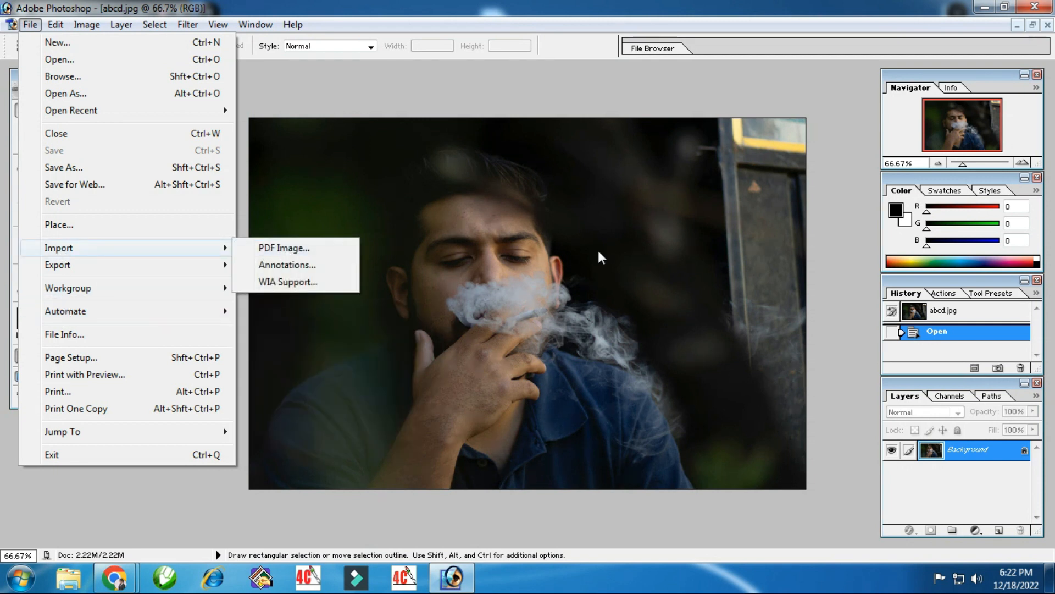
{"action": "left_click", "coordinate": [621, 240]}
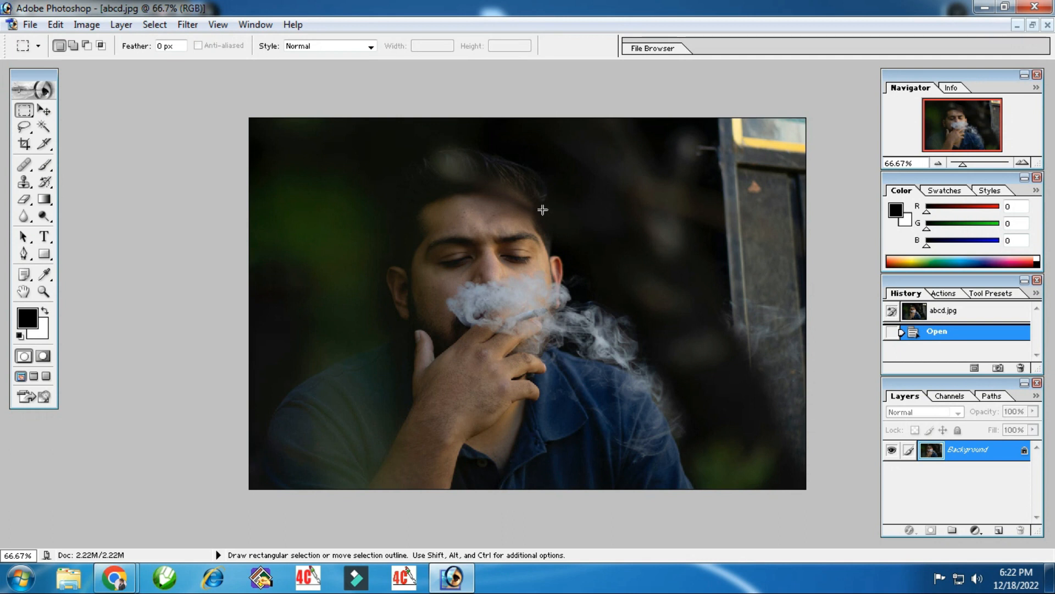
- Open File Info for the abcd photo and enter the caption "this pic of smoking"
{"action": "left_click", "coordinate": [30, 25]}
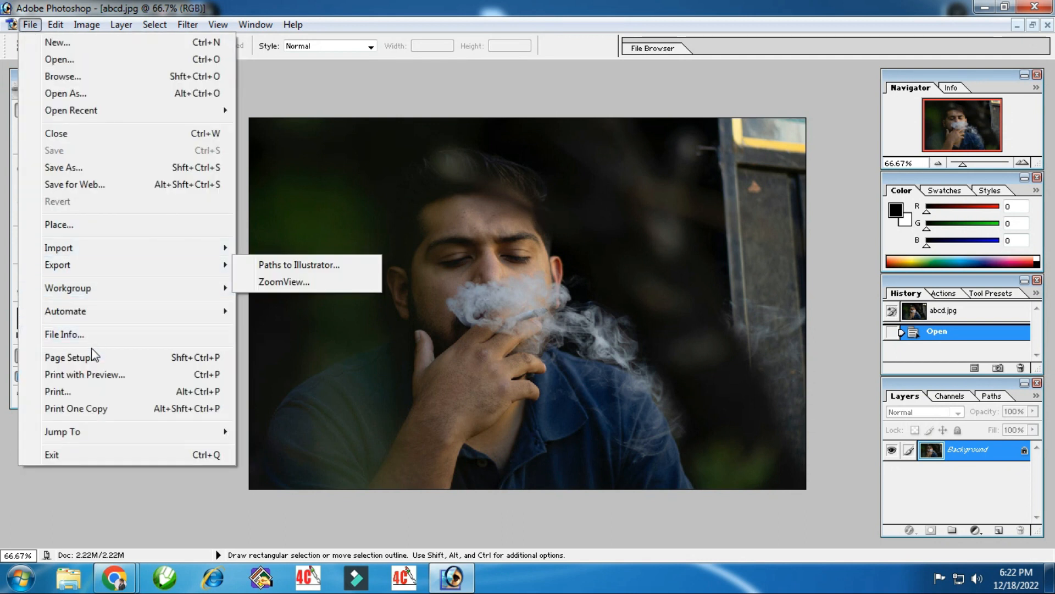
{"action": "left_click", "coordinate": [78, 336]}
{"action": "left_click_drag", "start_coordinate": [538, 139], "coordinate": [342, 131]}
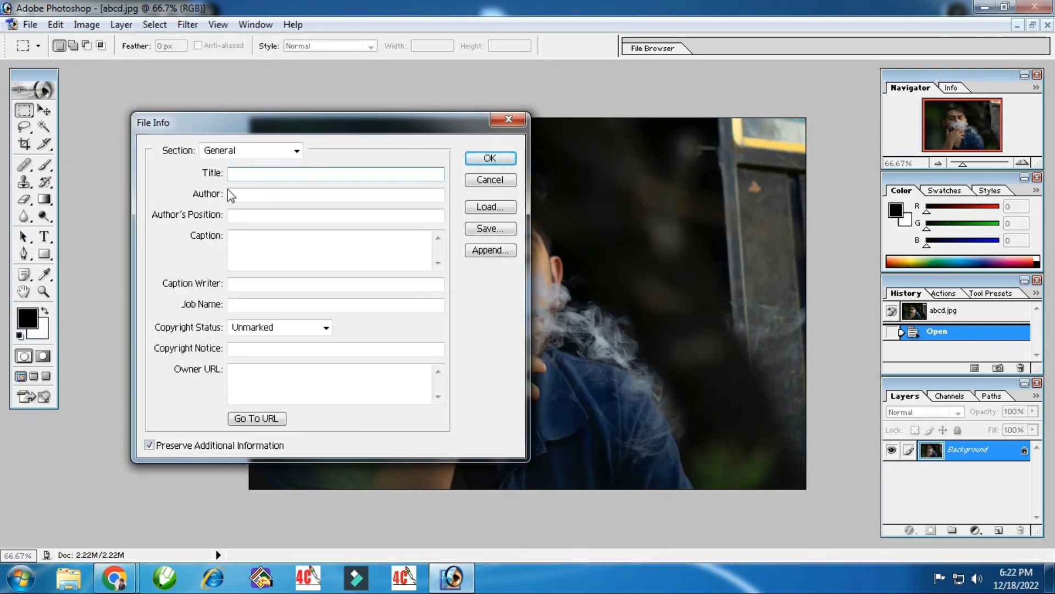
{"action": "left_click", "coordinate": [297, 330]}
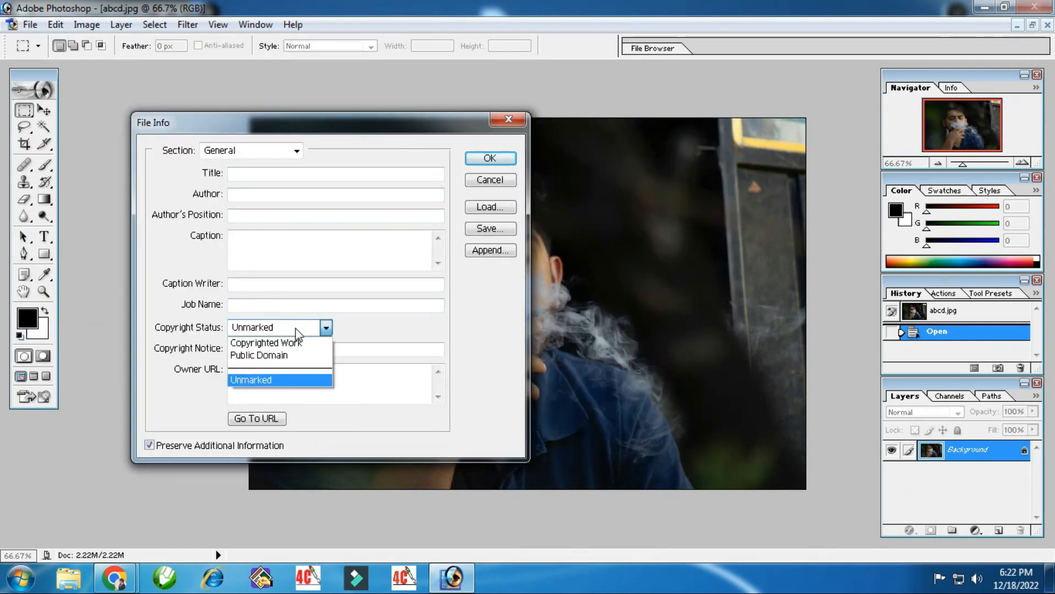
{"action": "left_click", "coordinate": [298, 333]}
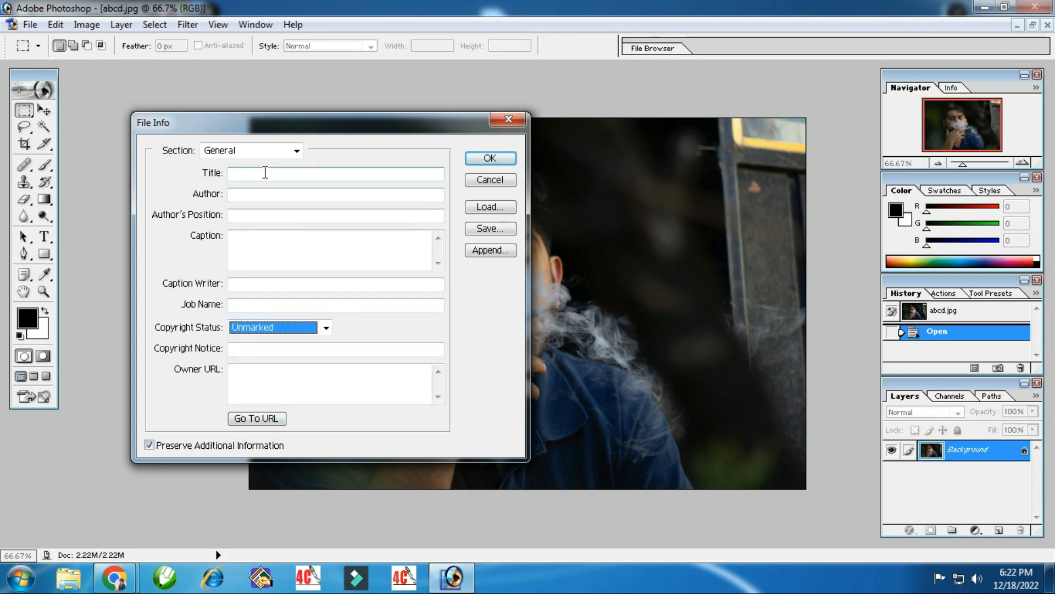
{"action": "left_click", "coordinate": [248, 174]}
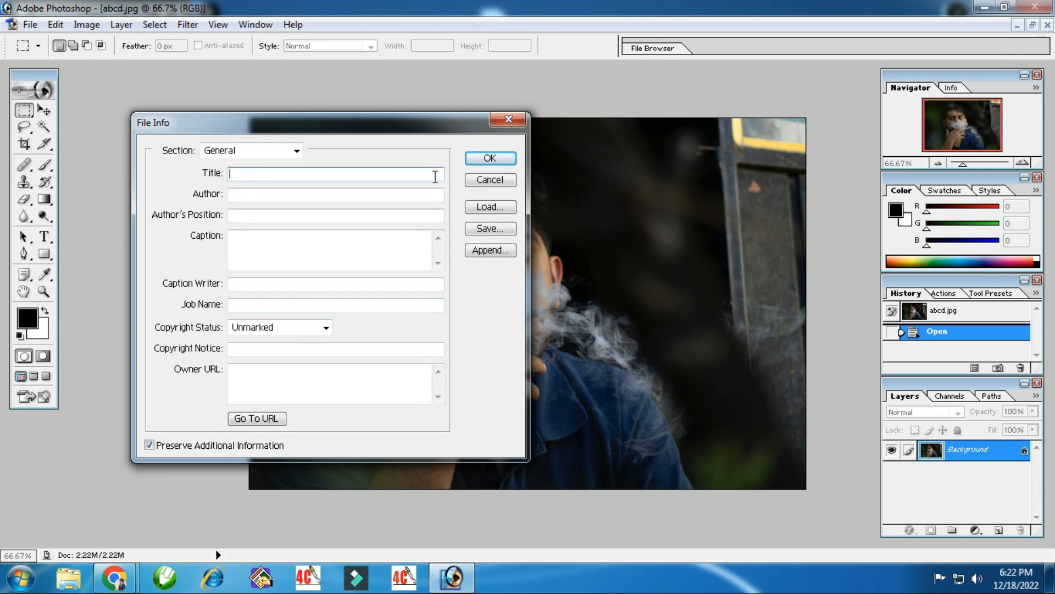
{"action": "left_click", "coordinate": [237, 239]}
{"action": "type", "text": "c"}
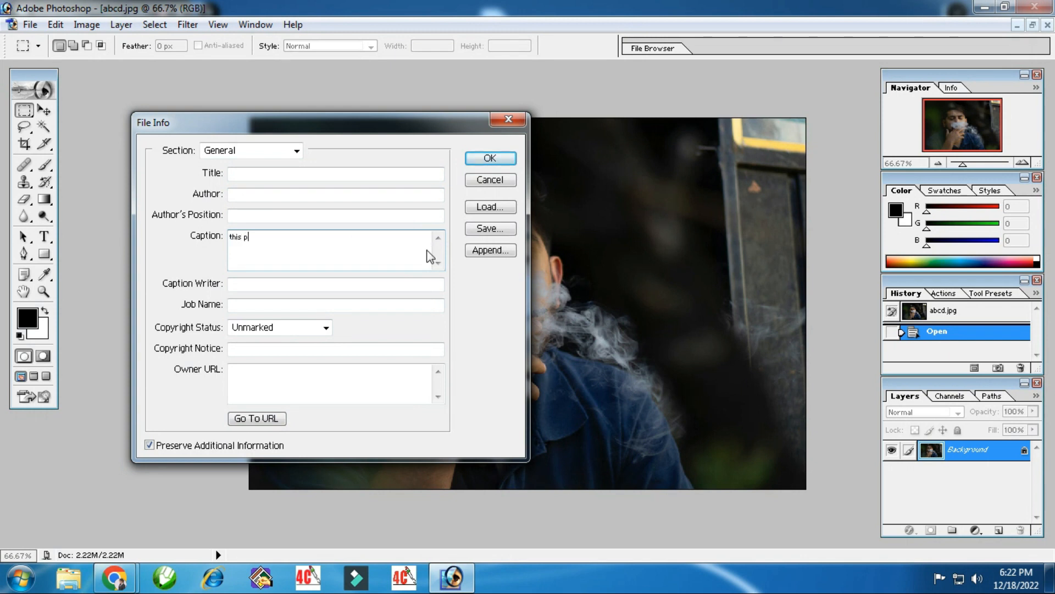
{"action": "type", "text": " of smoking"}
- Enter abcd as the title, abcd as the author and aaaaaaa as the author's position, and confirm the File Info
{"action": "left_click", "coordinate": [254, 173]}
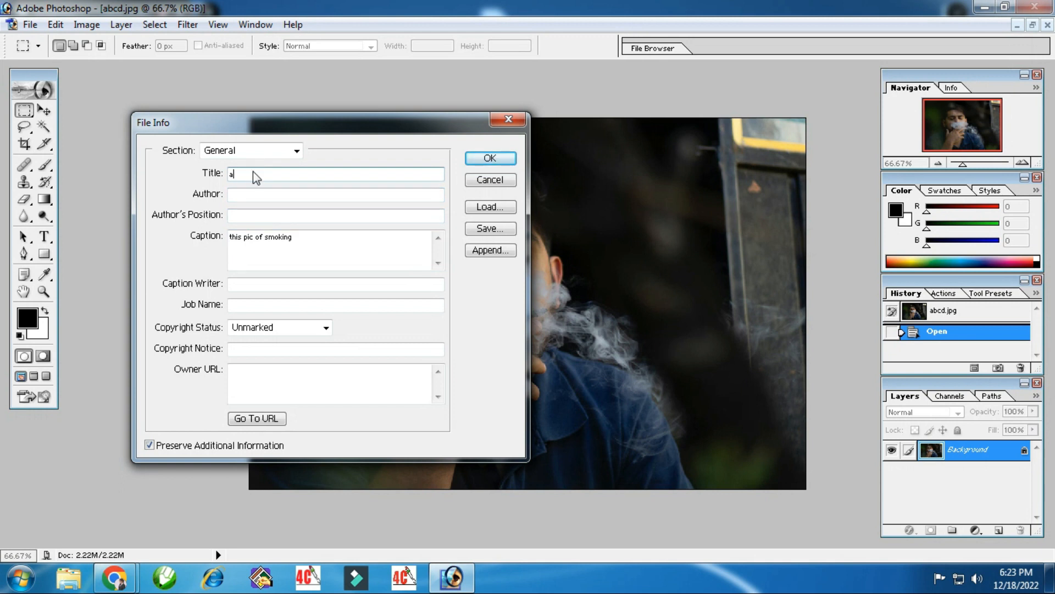
{"action": "left_click", "coordinate": [267, 193]}
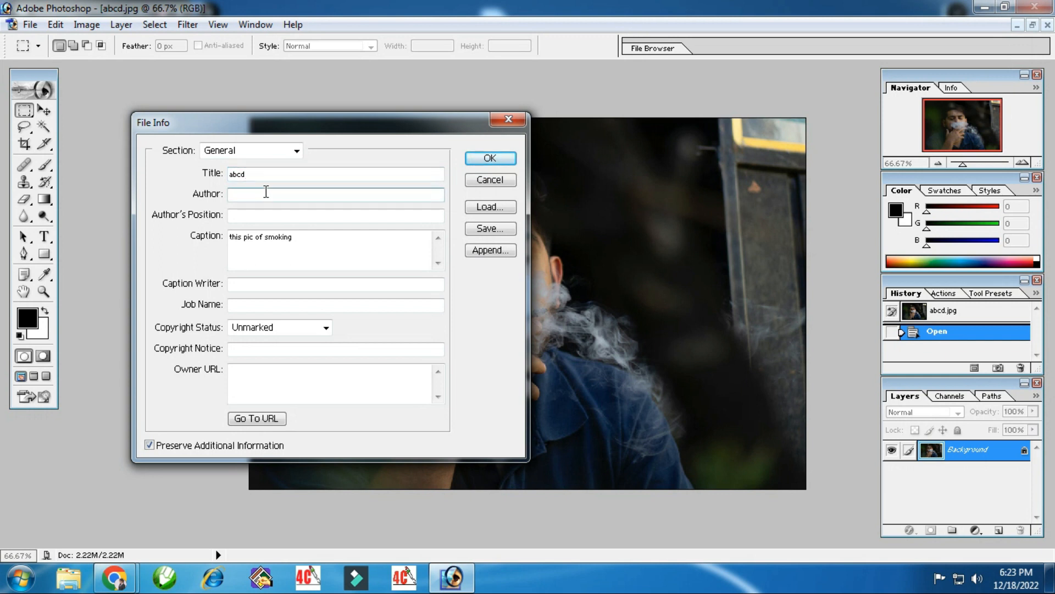
{"action": "type", "text": "abcd"}
{"action": "left_click", "coordinate": [247, 215]}
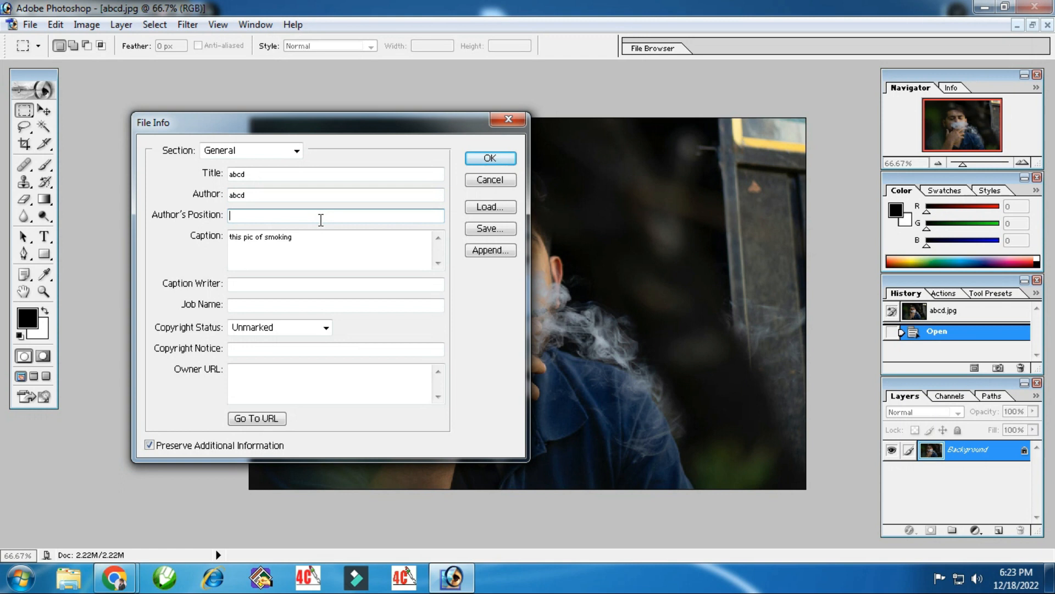
{"action": "type", "text": "aaaaaaa"}
{"action": "left_click", "coordinate": [251, 376]}
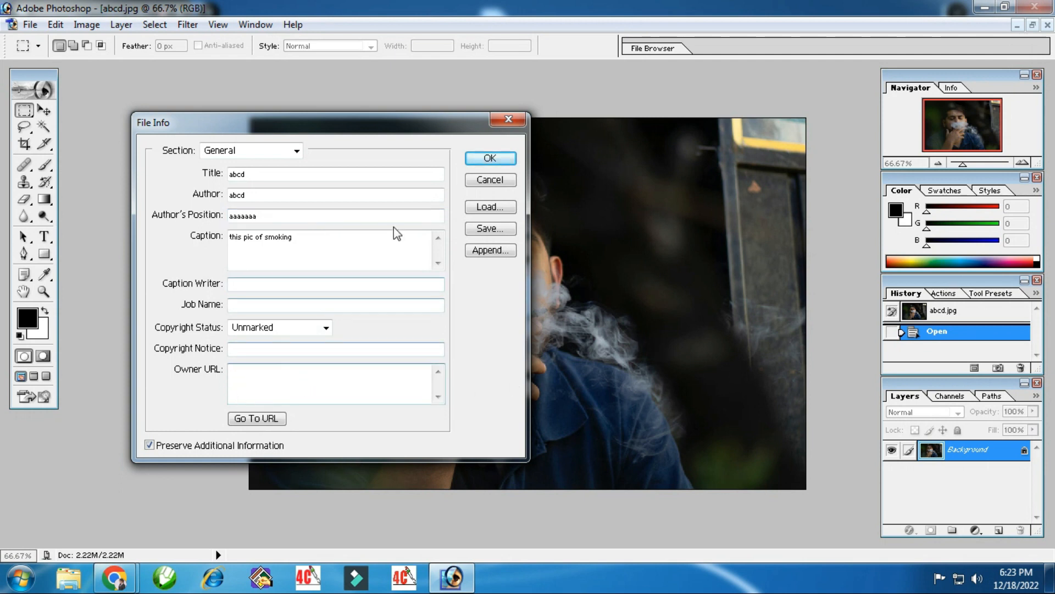
{"action": "left_click", "coordinate": [498, 163]}
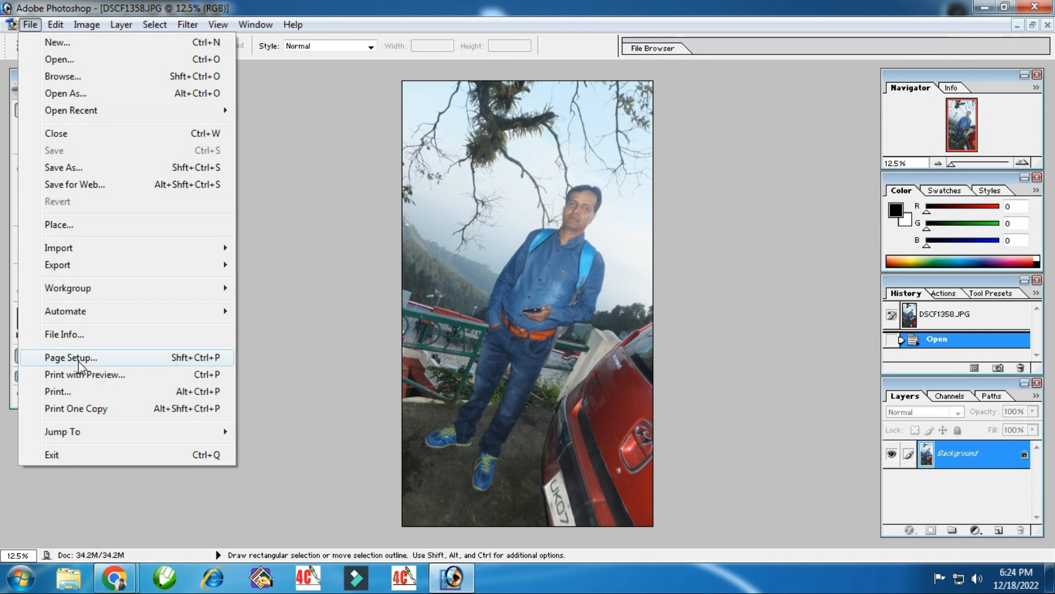
- Examine the paper source options in Page Setup for the DSCF1358 photo and leave without applying anything
{"action": "left_click", "coordinate": [80, 362]}
{"action": "left_click_drag", "start_coordinate": [494, 148], "coordinate": [375, 131]}
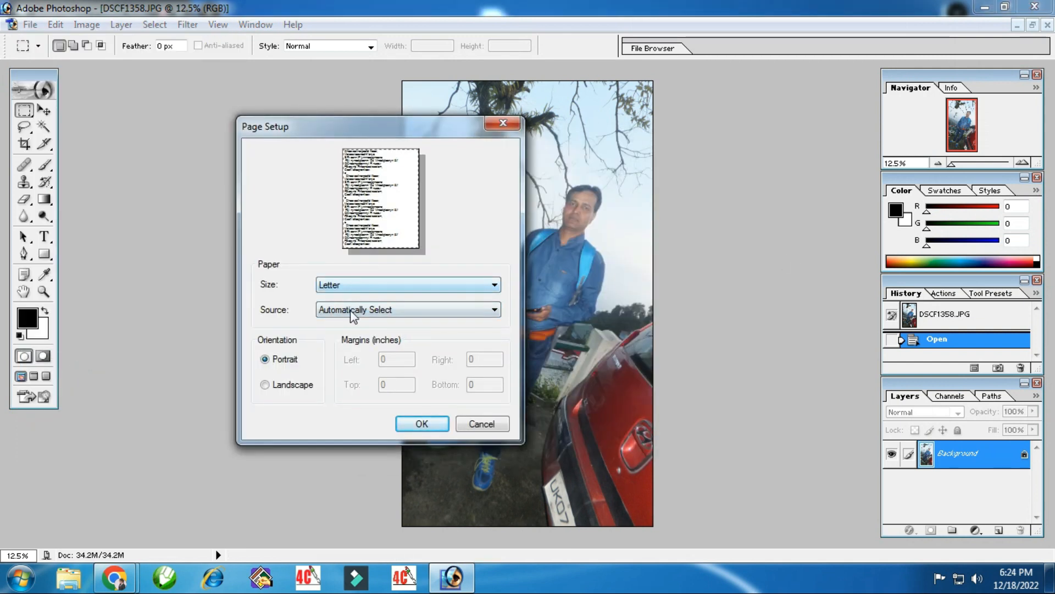
{"action": "left_click", "coordinate": [378, 313]}
{"action": "left_click", "coordinate": [377, 315]}
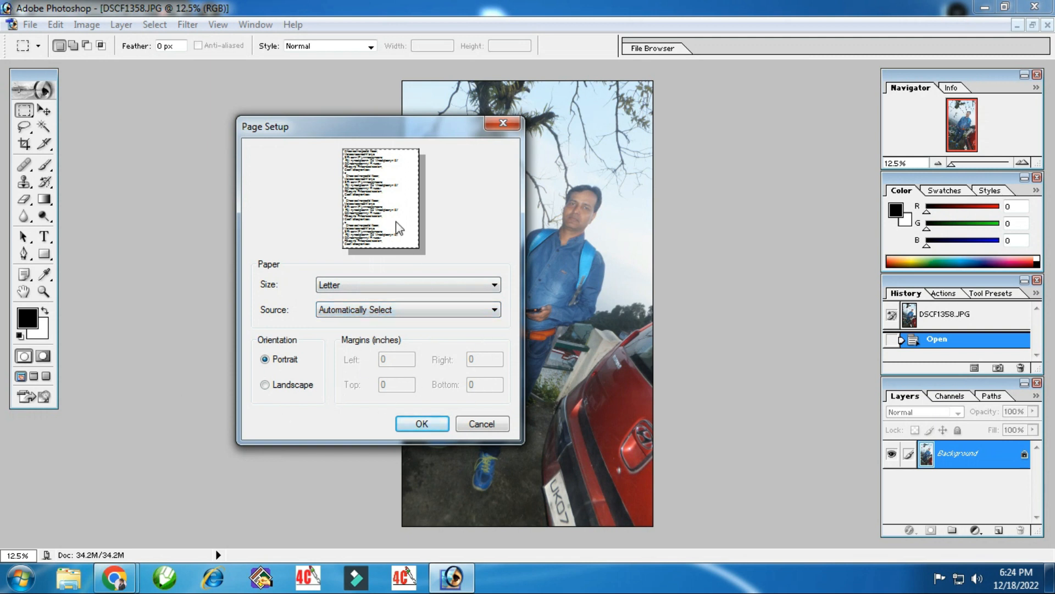
{"action": "left_click", "coordinate": [494, 430]}
{"action": "left_click", "coordinate": [29, 25]}
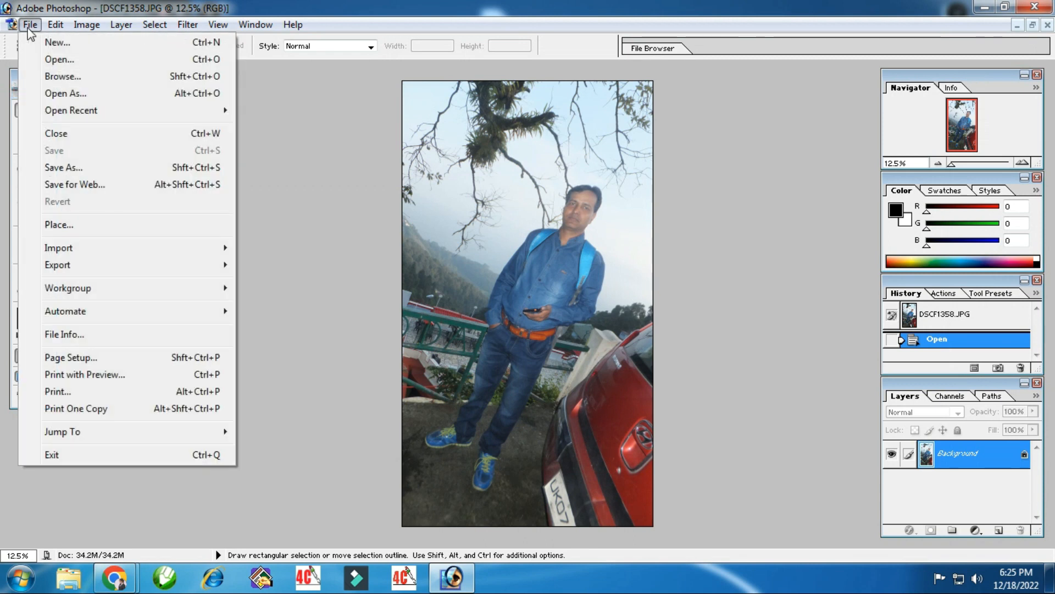
{"action": "left_click", "coordinate": [54, 42]}
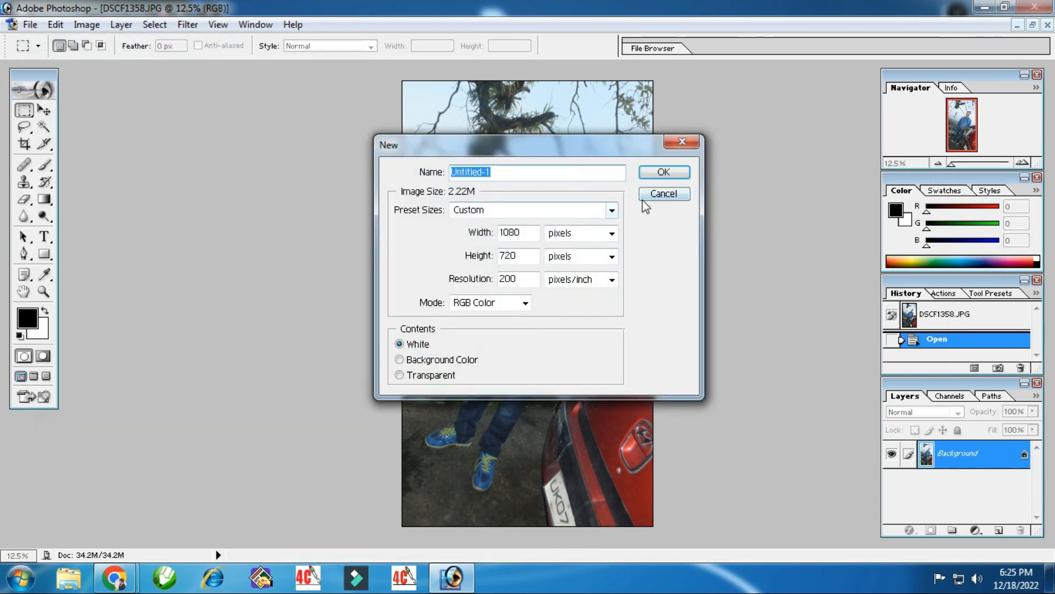
{"action": "left_click", "coordinate": [645, 197]}
- Set the page orientation to Landscape in Page Setup for the DSCF1358 photo
{"action": "left_click", "coordinate": [30, 24]}
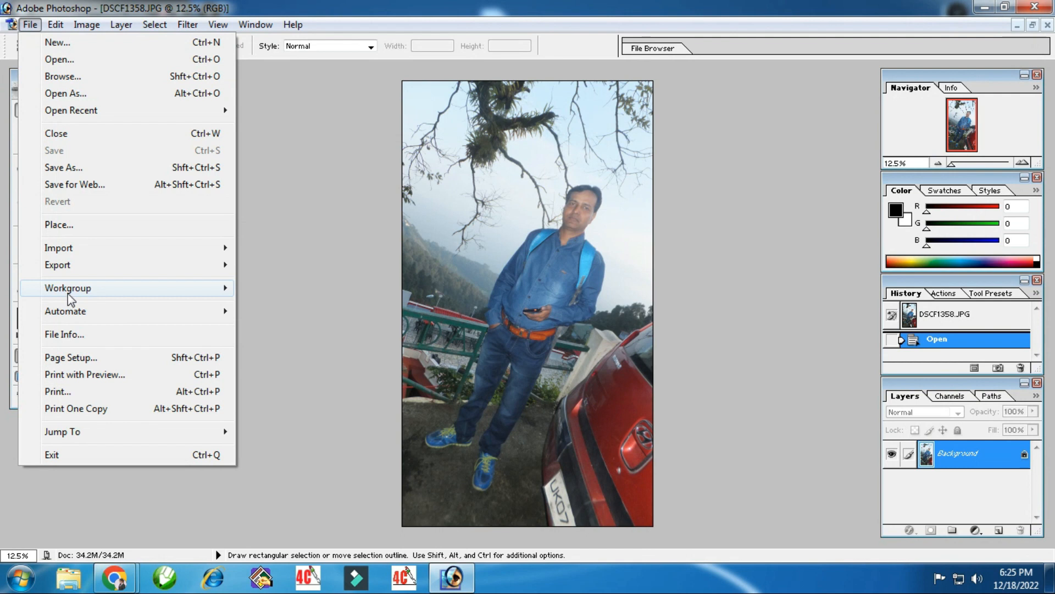
{"action": "left_click", "coordinate": [67, 358]}
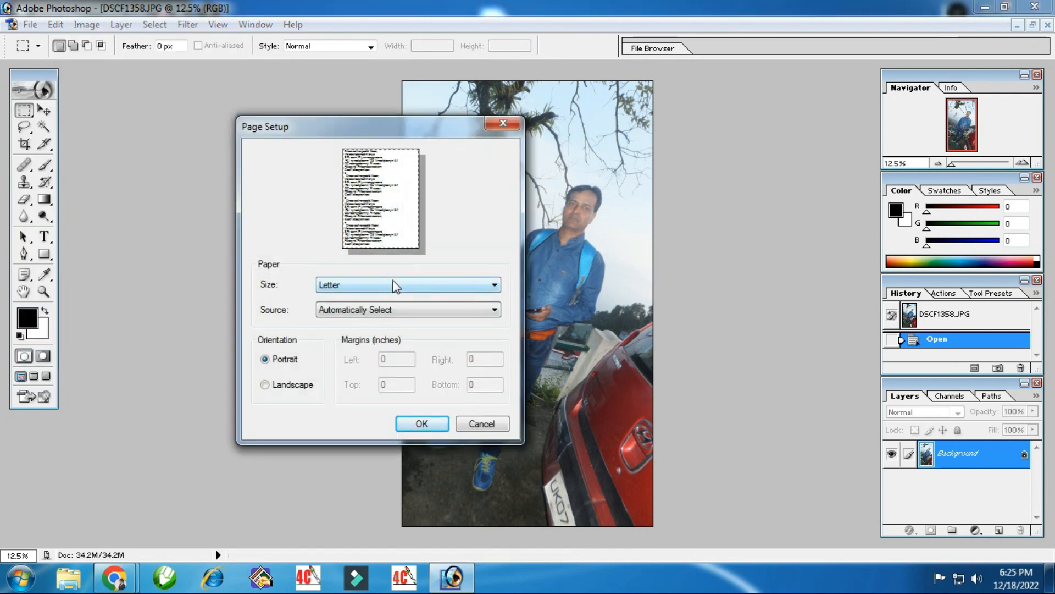
{"action": "left_click", "coordinate": [391, 310]}
{"action": "left_click", "coordinate": [391, 311]}
{"action": "left_click", "coordinate": [474, 431]}
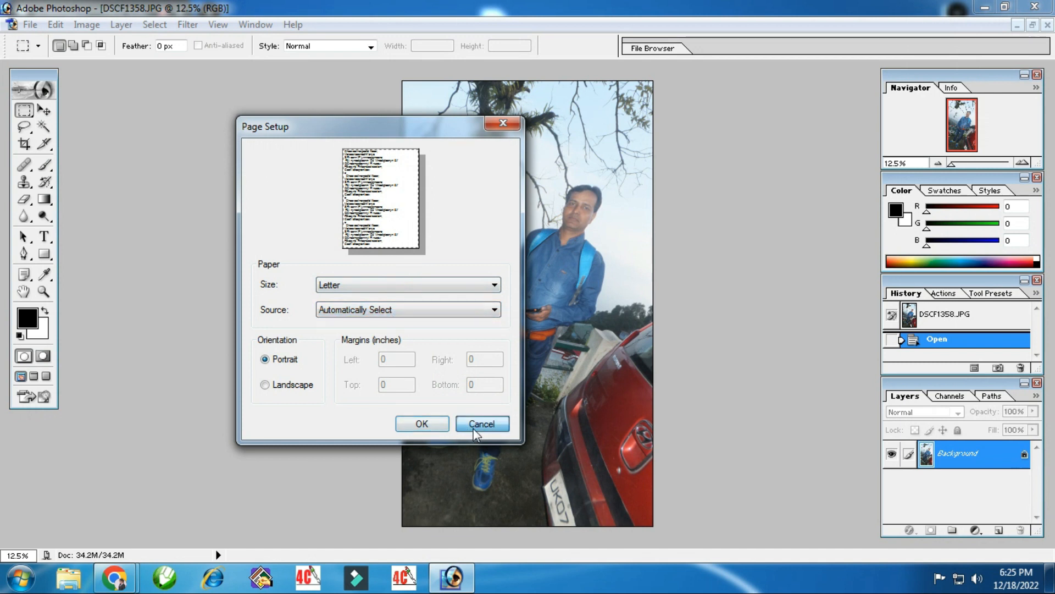
{"action": "left_click", "coordinate": [293, 386]}
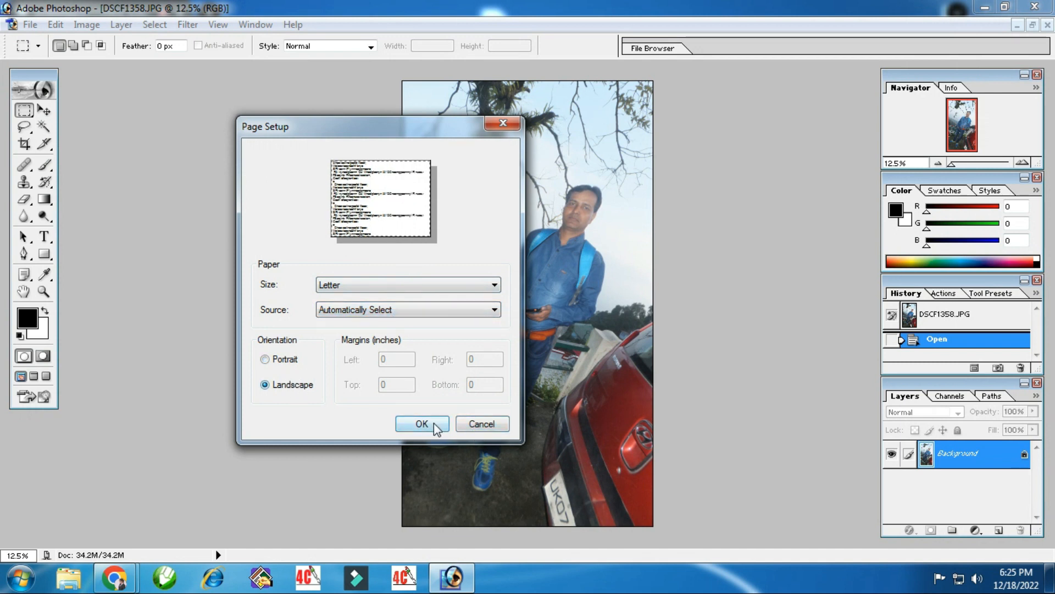
{"action": "left_click", "coordinate": [432, 422]}
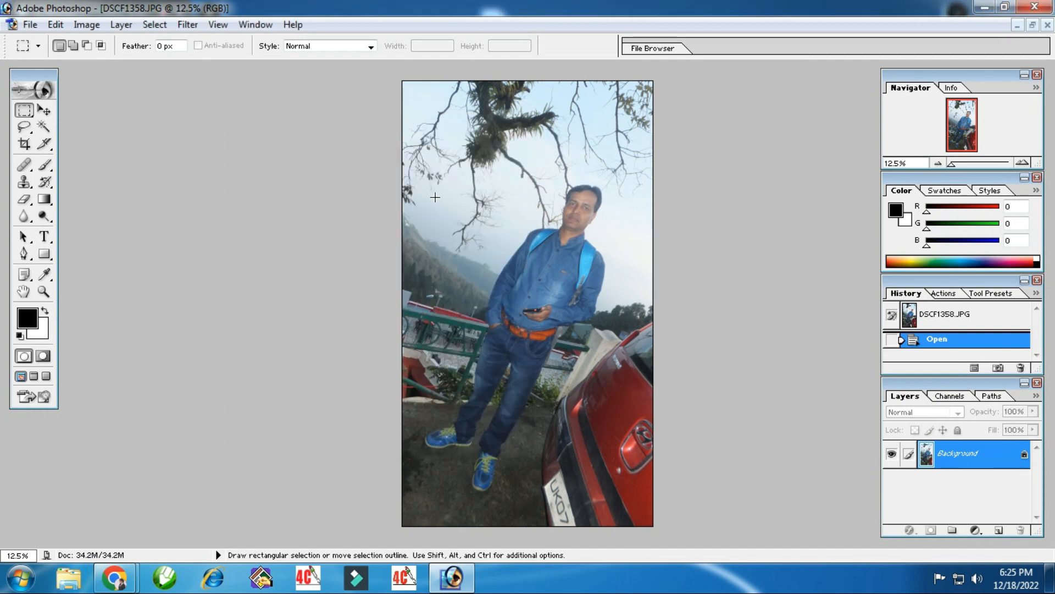
- Open Print with Preview and set the units of the image's Top and Left print positions to cm
{"action": "left_click", "coordinate": [30, 26]}
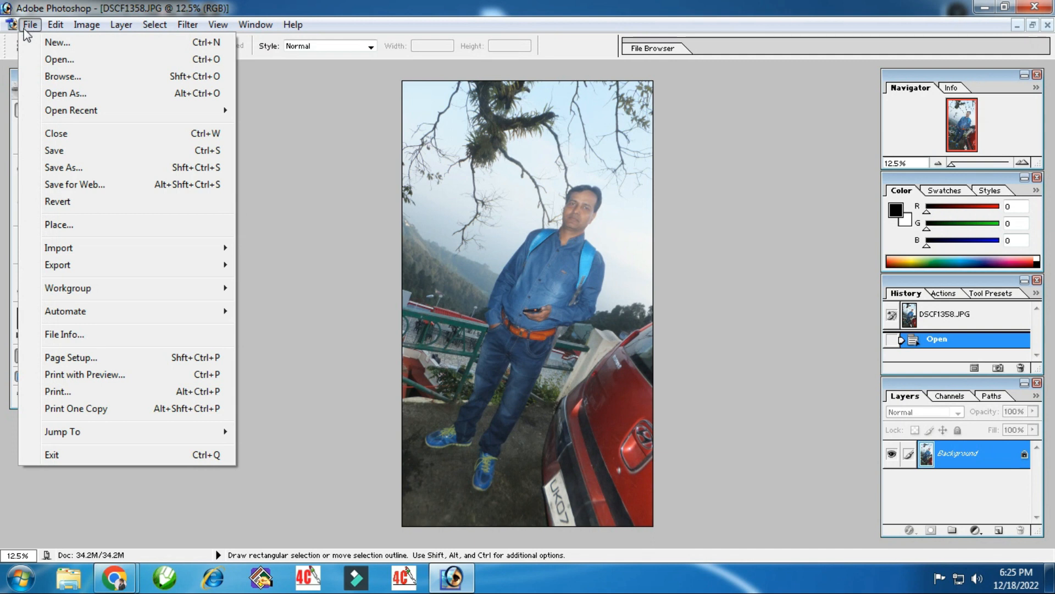
{"action": "left_click", "coordinate": [102, 375]}
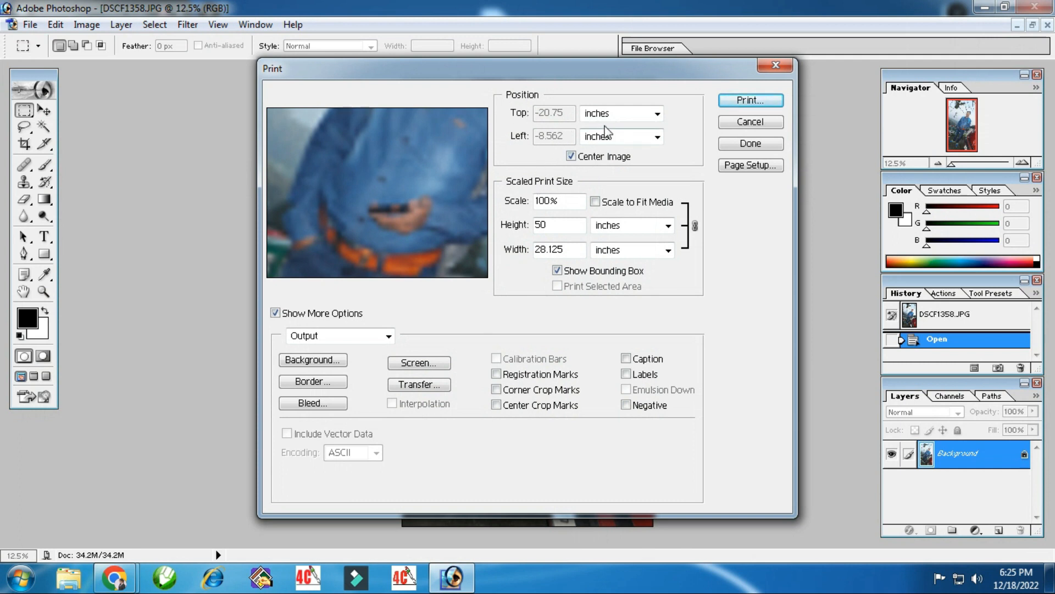
{"action": "left_click", "coordinate": [616, 113]}
{"action": "left_click", "coordinate": [629, 145]}
{"action": "left_click", "coordinate": [625, 139]}
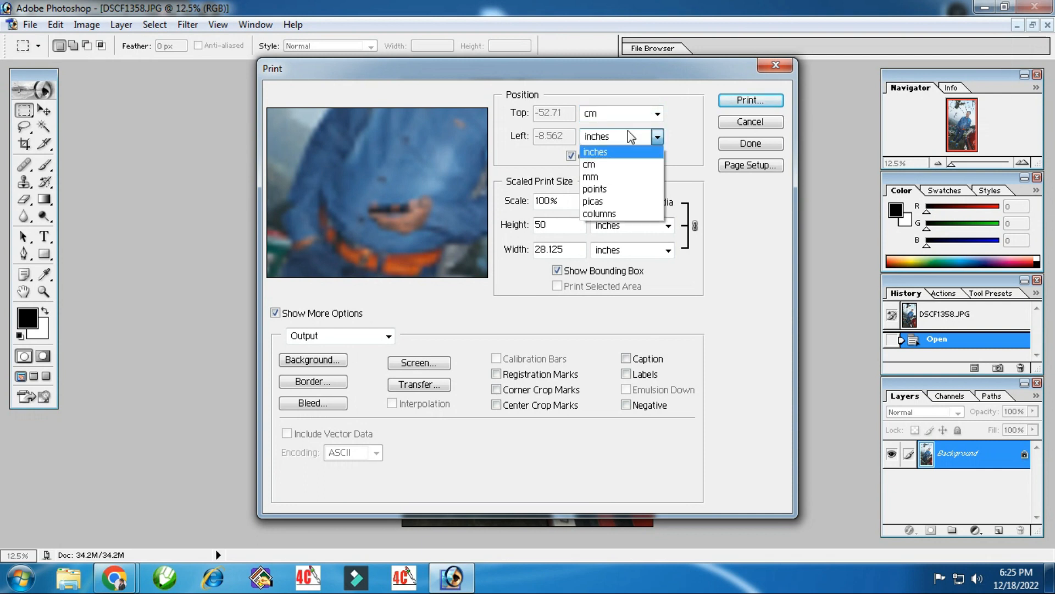
{"action": "left_click", "coordinate": [622, 158]}
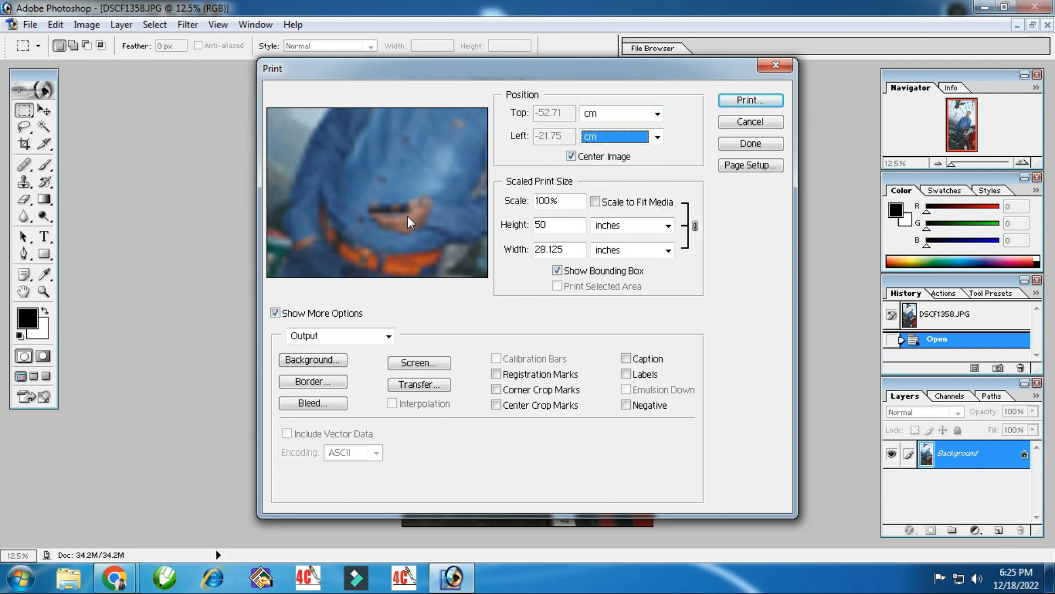
- Set the print scale to 20 percent and turn on Scale to Fit Media
{"action": "double_click", "coordinate": [568, 202]}
{"action": "type", "text": "20"}
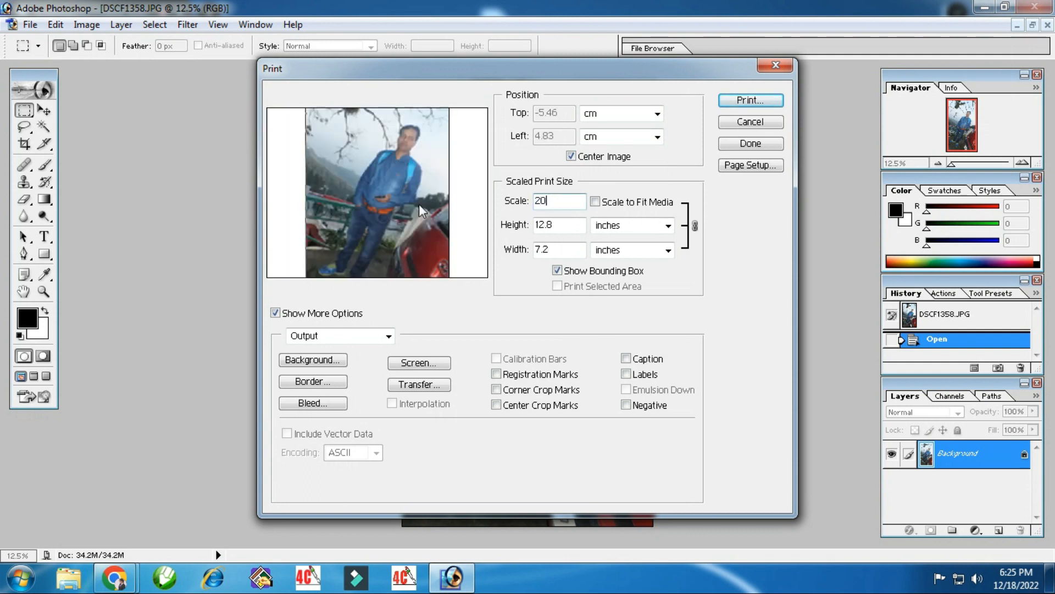
{"action": "left_click", "coordinate": [626, 207]}
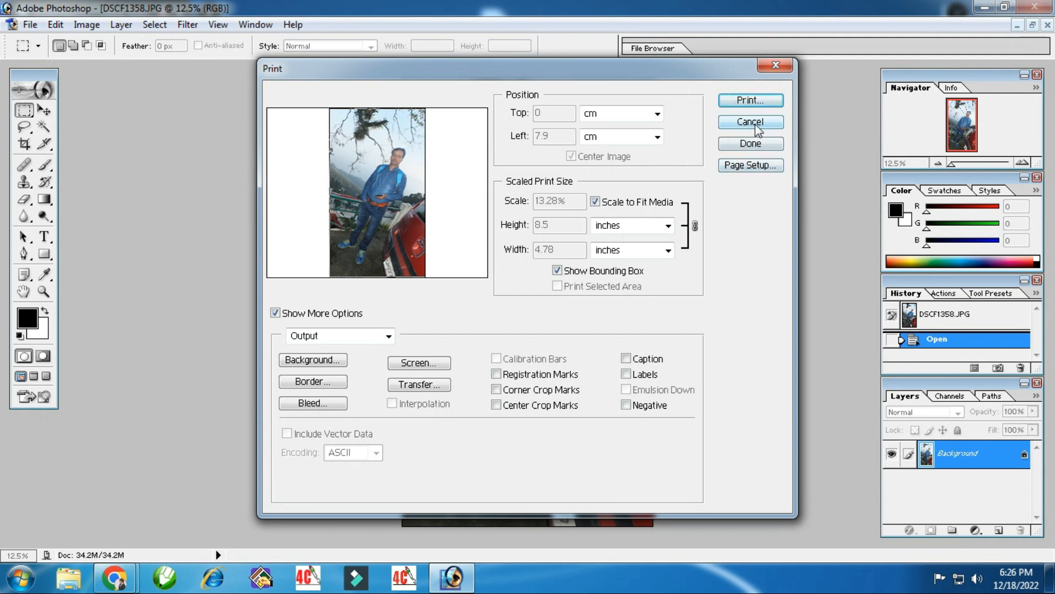
- Set the page orientation to Portrait from the print preview's Page Setup, and close the preview without printing
{"action": "left_click", "coordinate": [751, 166]}
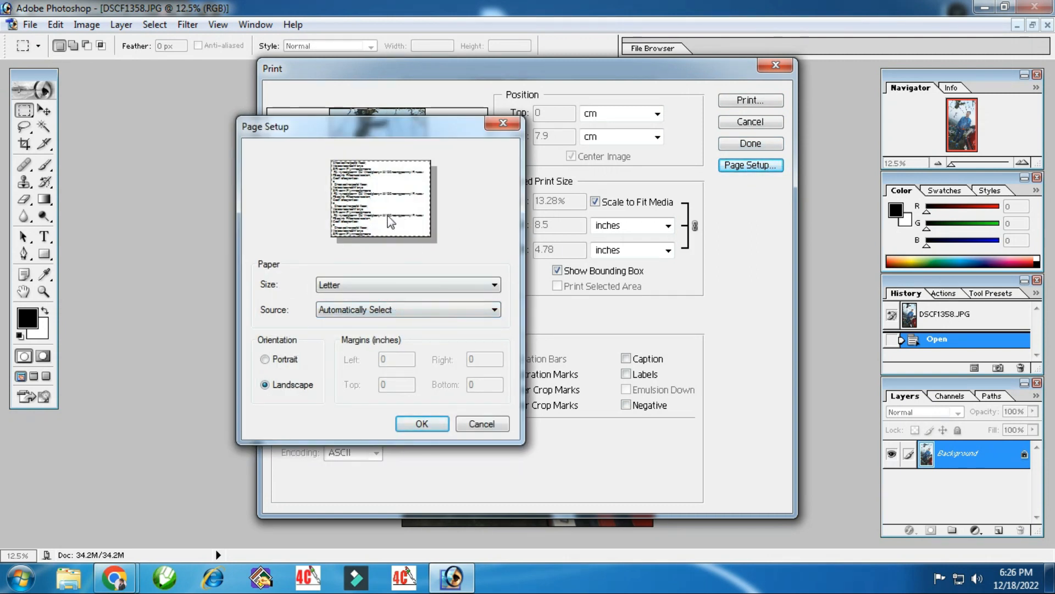
{"action": "left_click", "coordinate": [282, 360]}
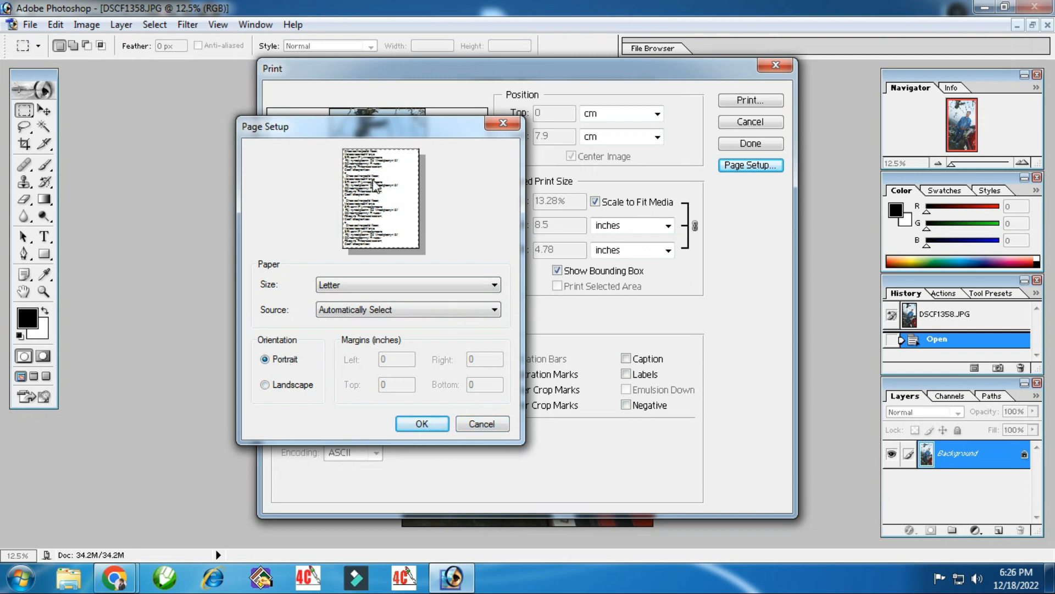
{"action": "left_click", "coordinate": [426, 425]}
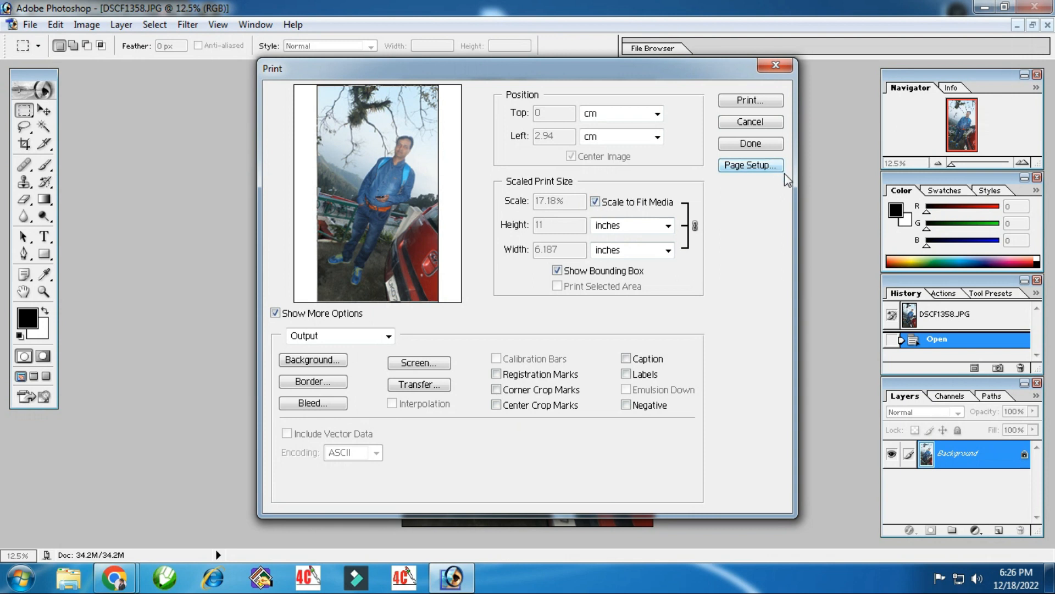
{"action": "left_click", "coordinate": [782, 67]}
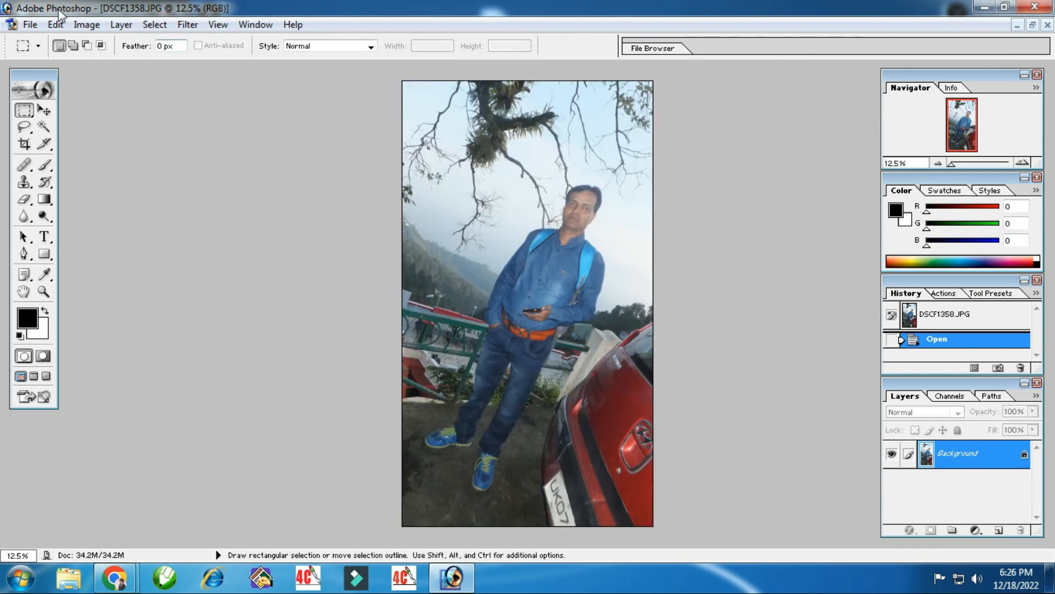
{"action": "left_click", "coordinate": [30, 25]}
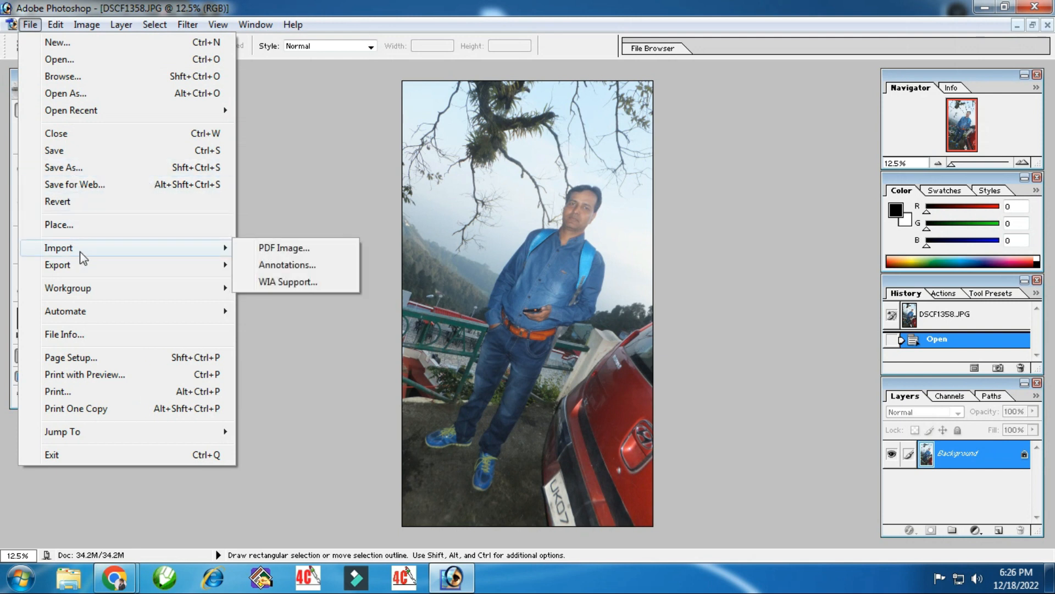
{"action": "mouse_move", "coordinate": [82, 291]}
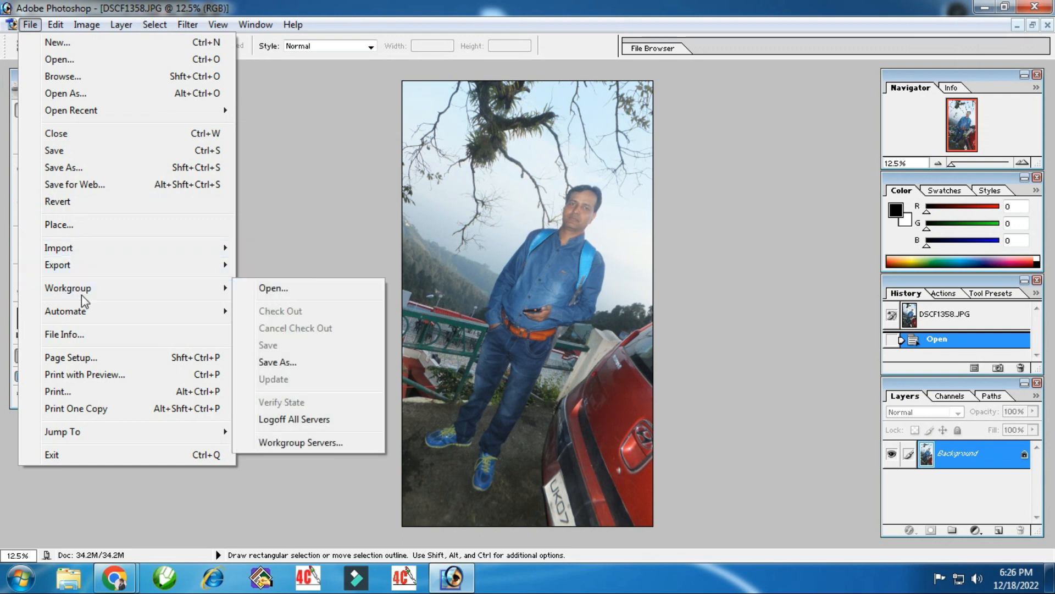
{"action": "mouse_move", "coordinate": [80, 317]}
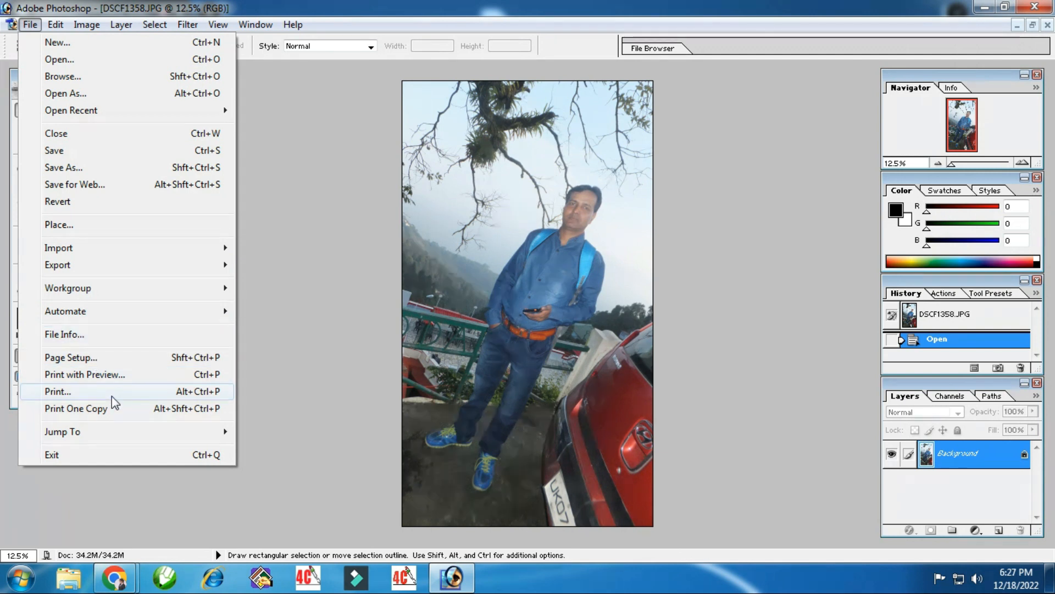
{"action": "mouse_move", "coordinate": [107, 436]}
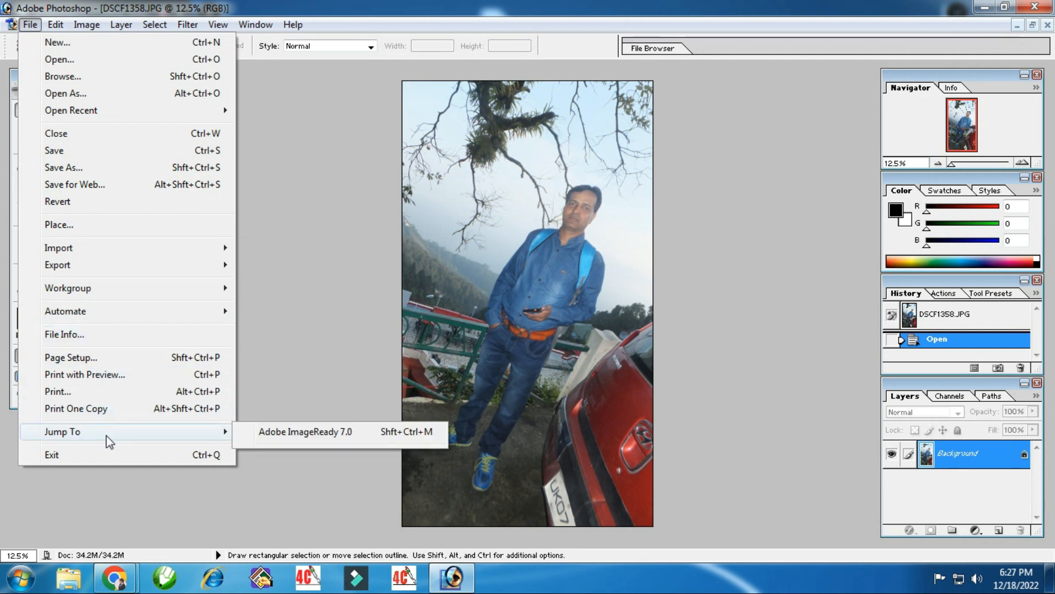